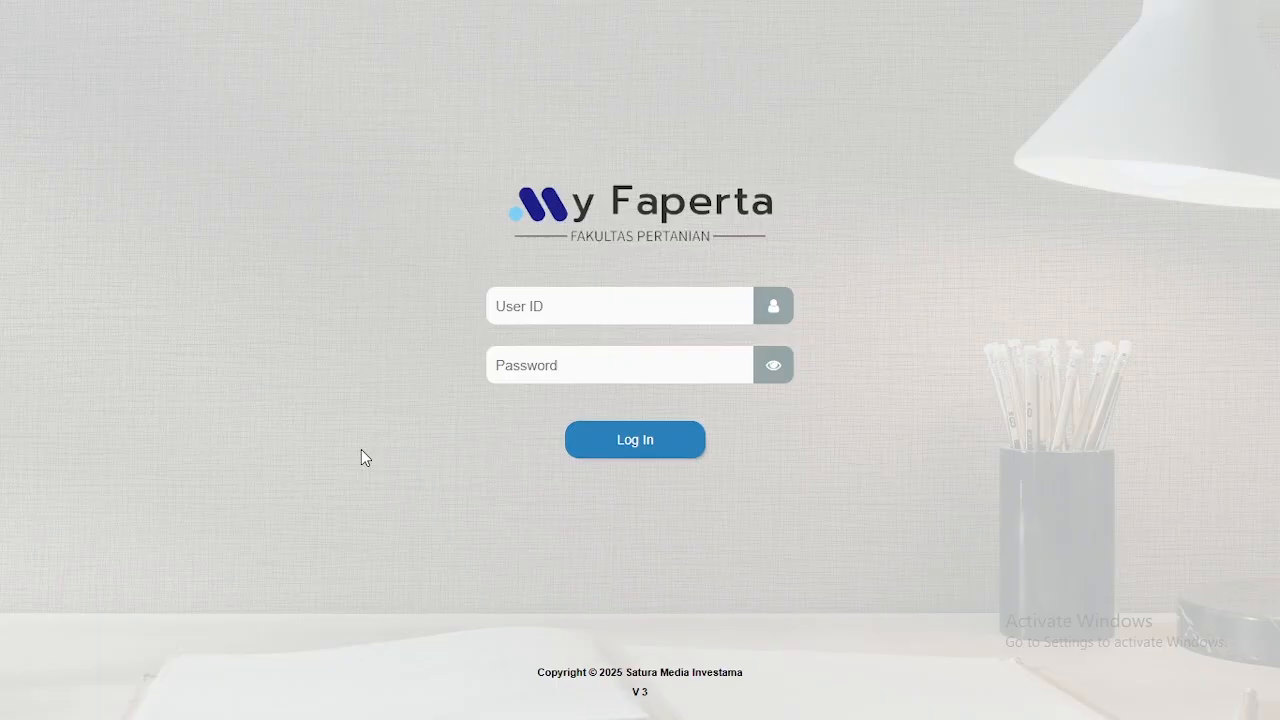
Step: Log in with the lecturer's saved user ID and password to reach the Fakultas Pertanian dashboard
left_click(575, 299)
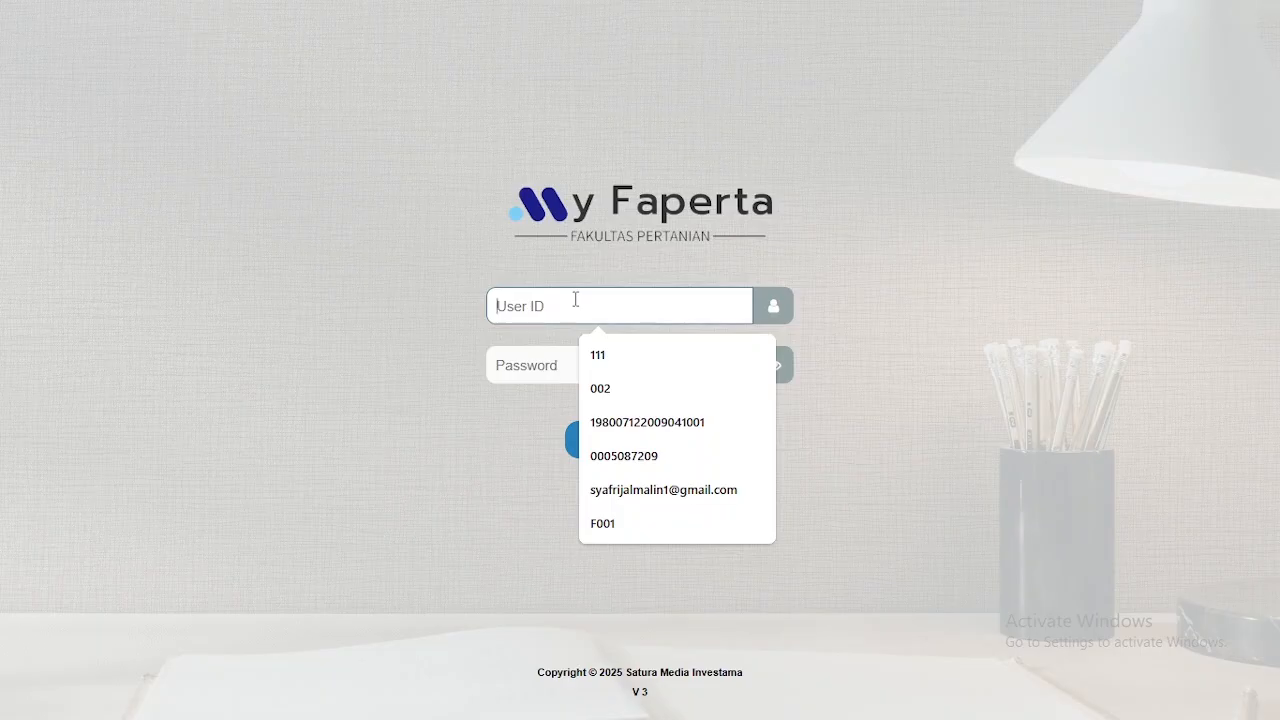
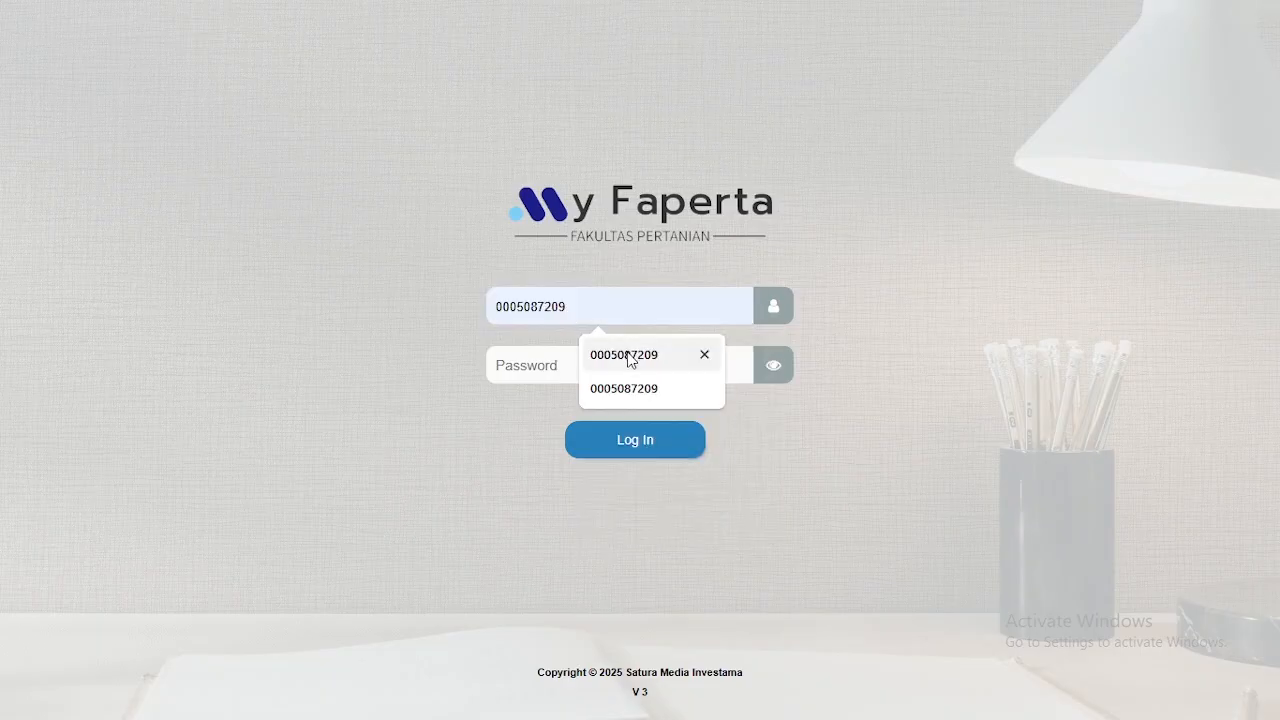
left_click(631, 361)
left_click(579, 366)
type("***")
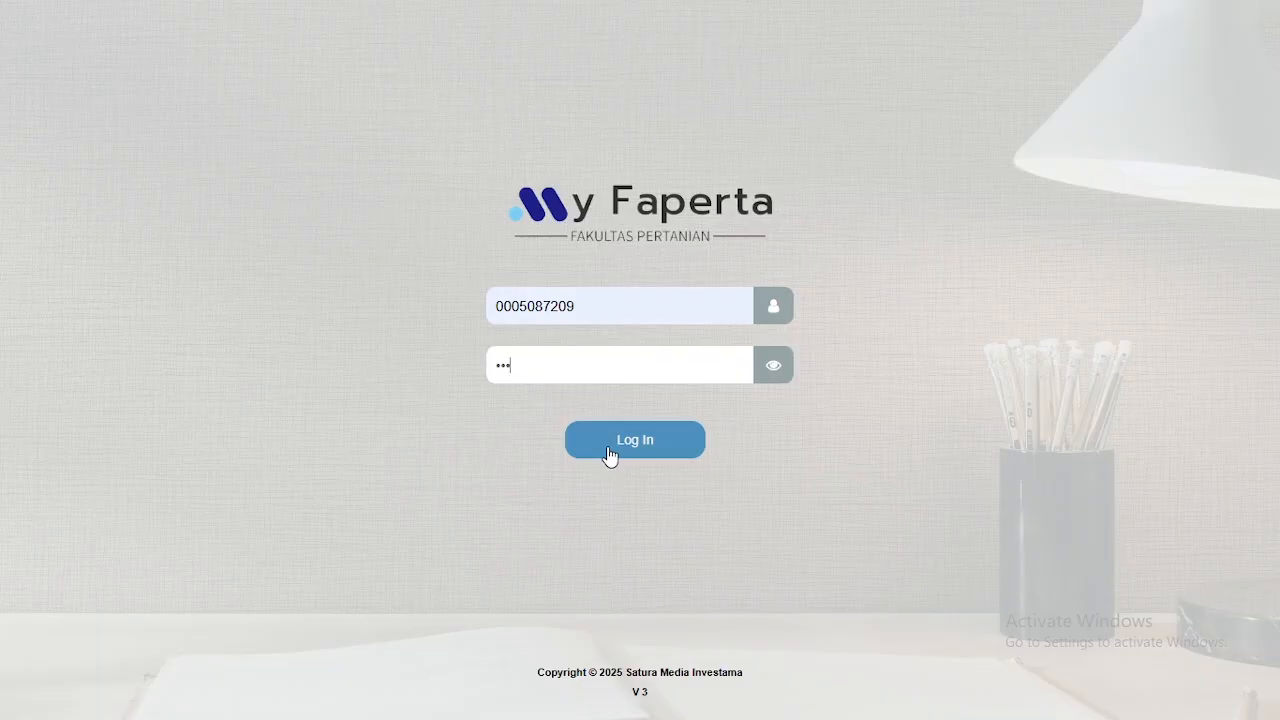
left_click(610, 452)
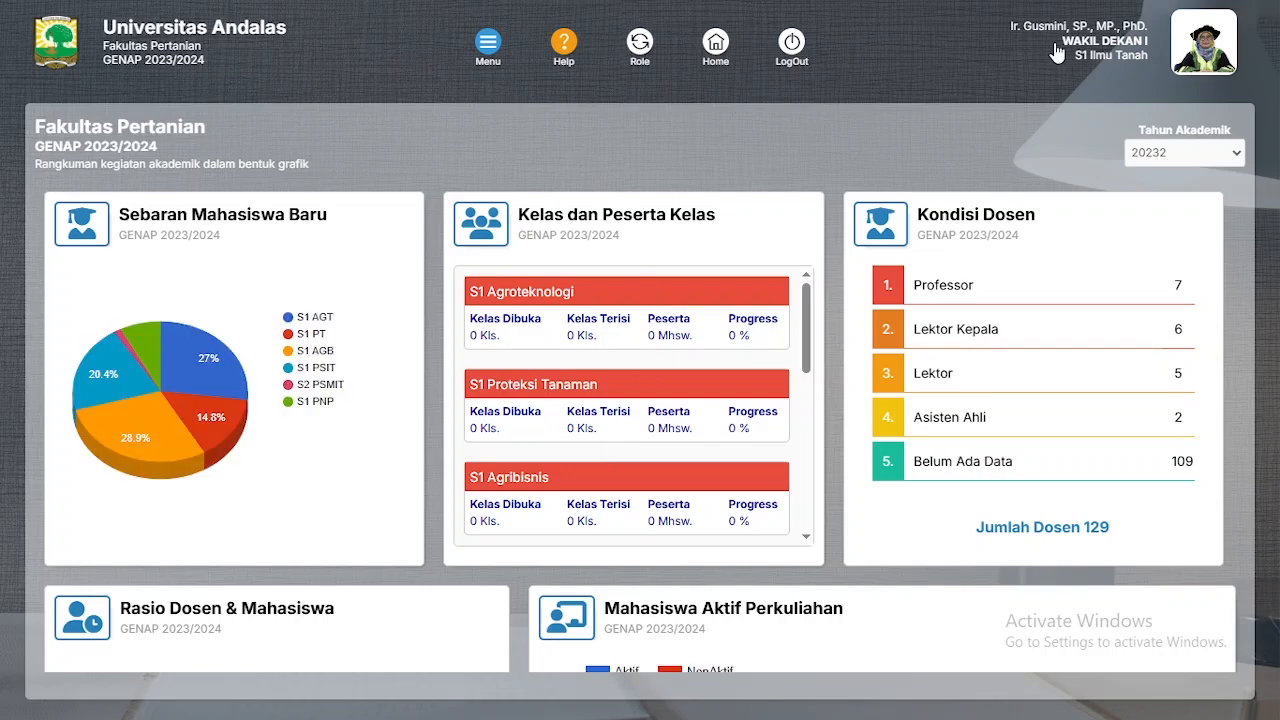
Step: Switch the active role from WAKIL DEKAN I to DOSEN
left_click_drag(1059, 50, 1149, 55)
left_click(1149, 55)
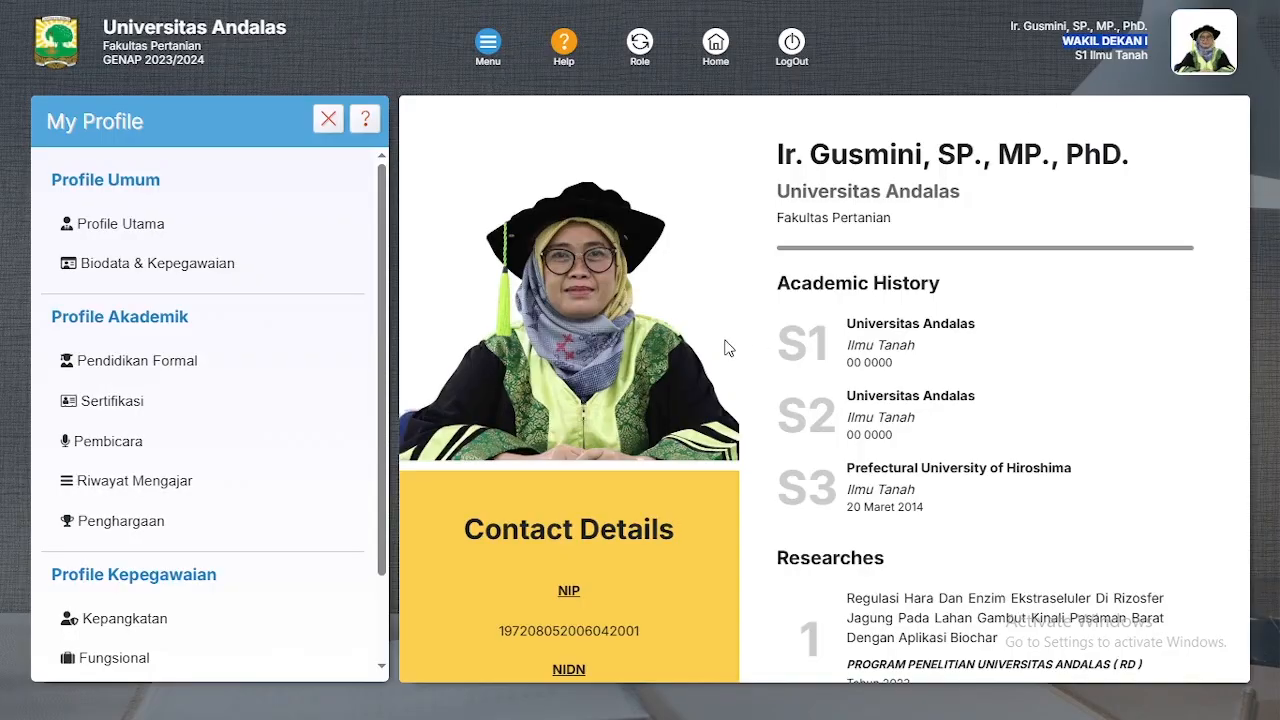
left_click(640, 48)
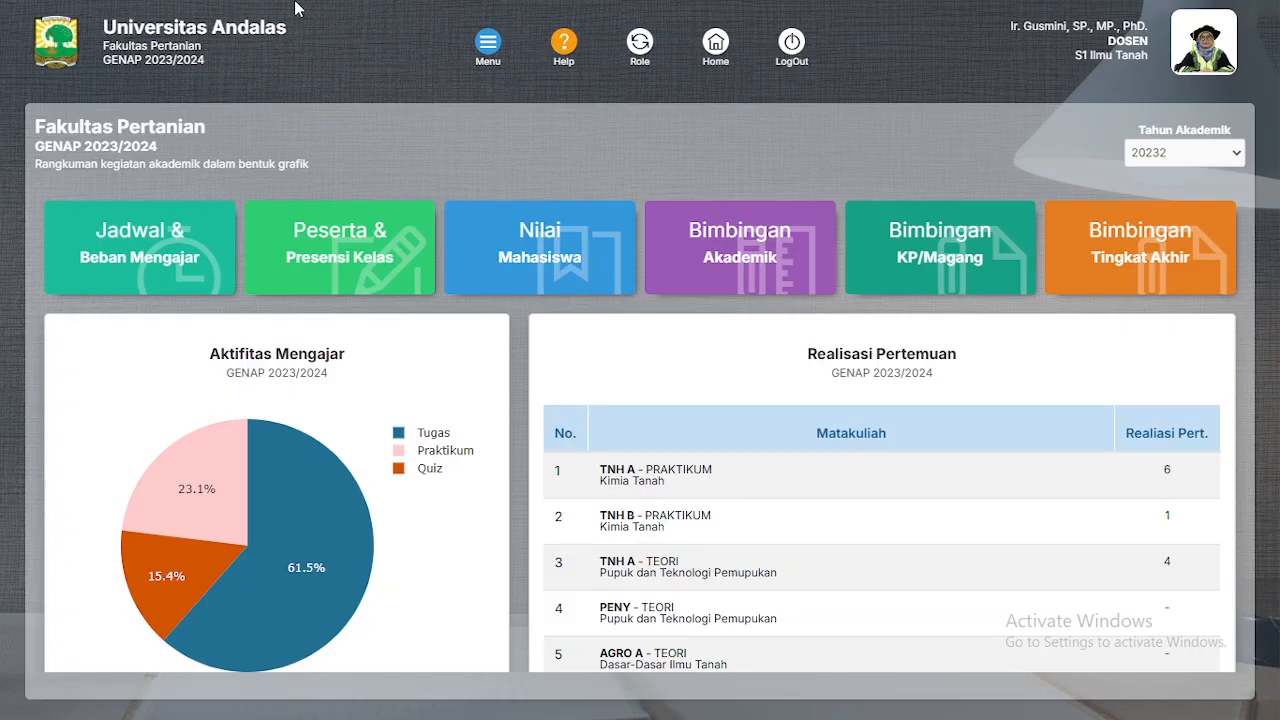
Step: Open the Bank Soal question bank from Menu > CBT
left_click(488, 47)
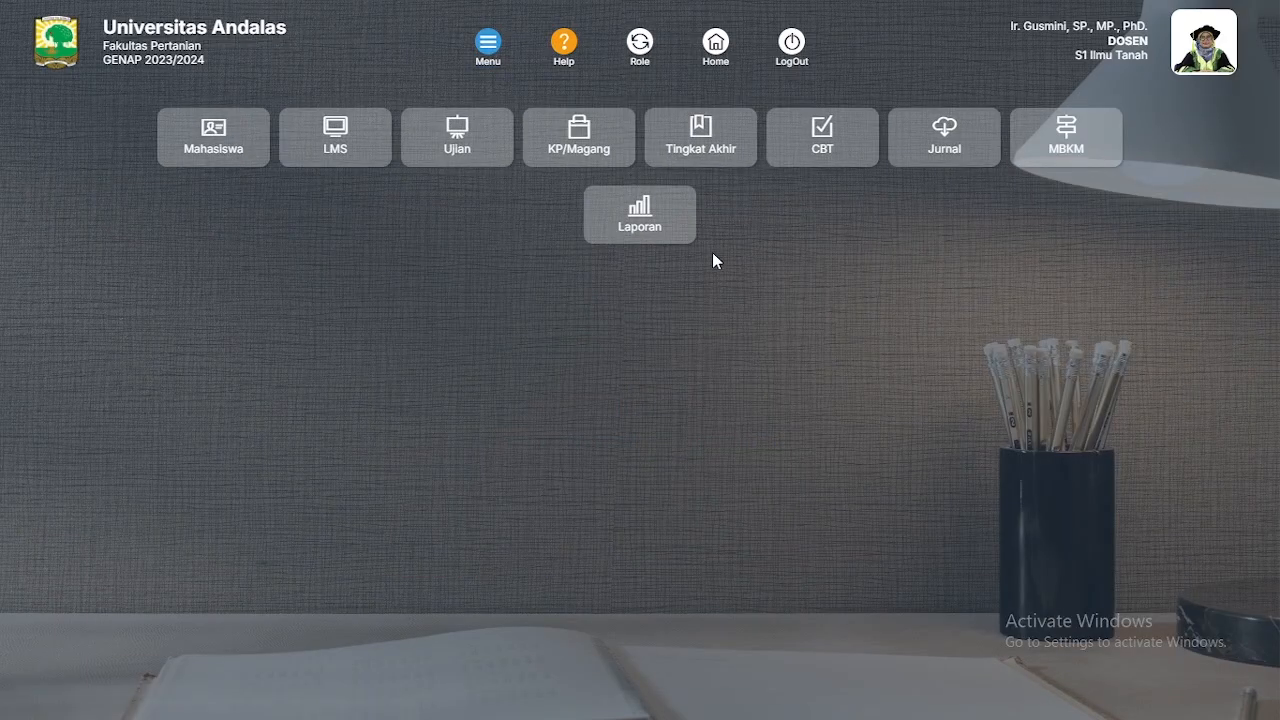
left_click(822, 147)
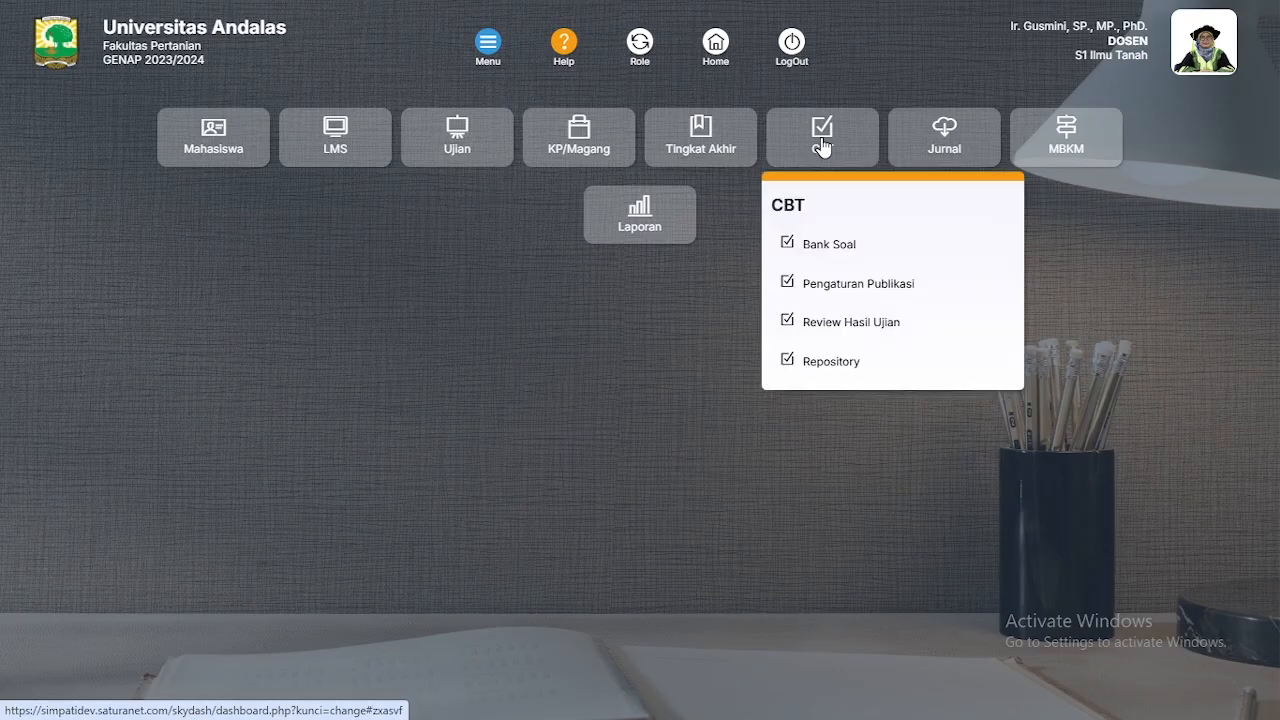
left_click(805, 245)
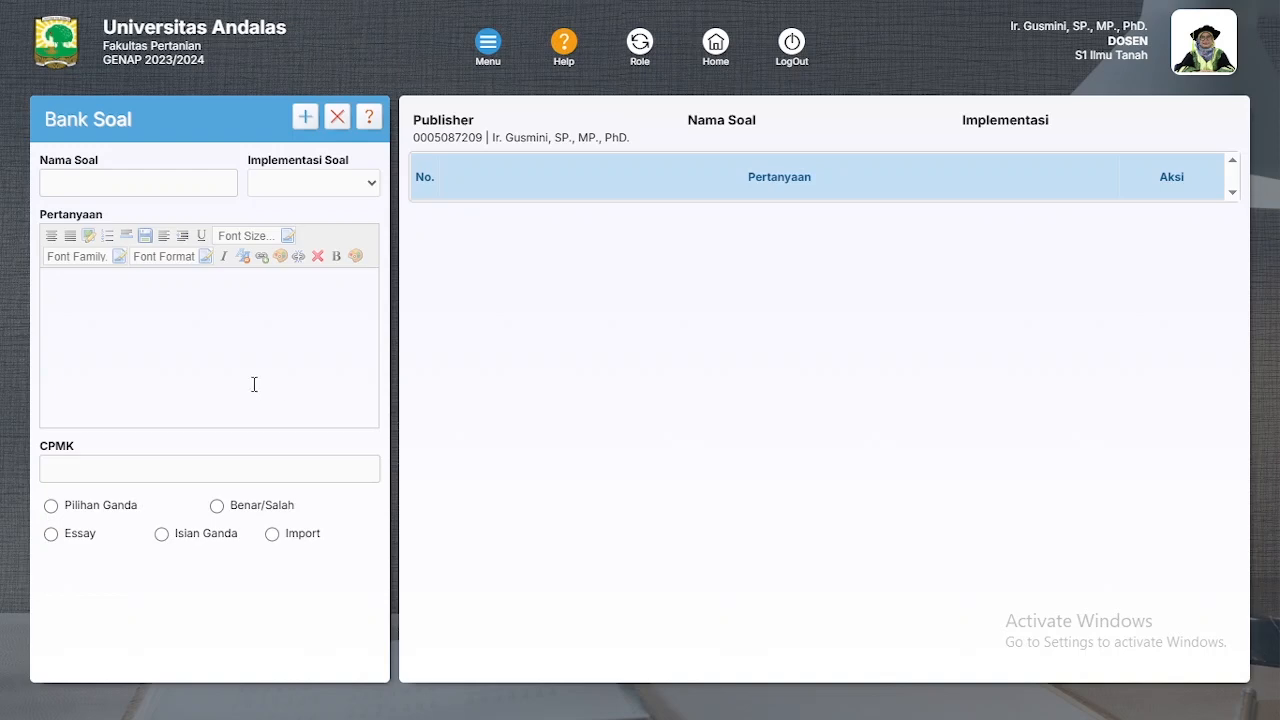
Step: Start a new question set named 'INI SOAL CONTOH MANUAL 1'
left_click(141, 184)
left_click(154, 163)
left_click(303, 119)
left_click(141, 182)
left_click(141, 182)
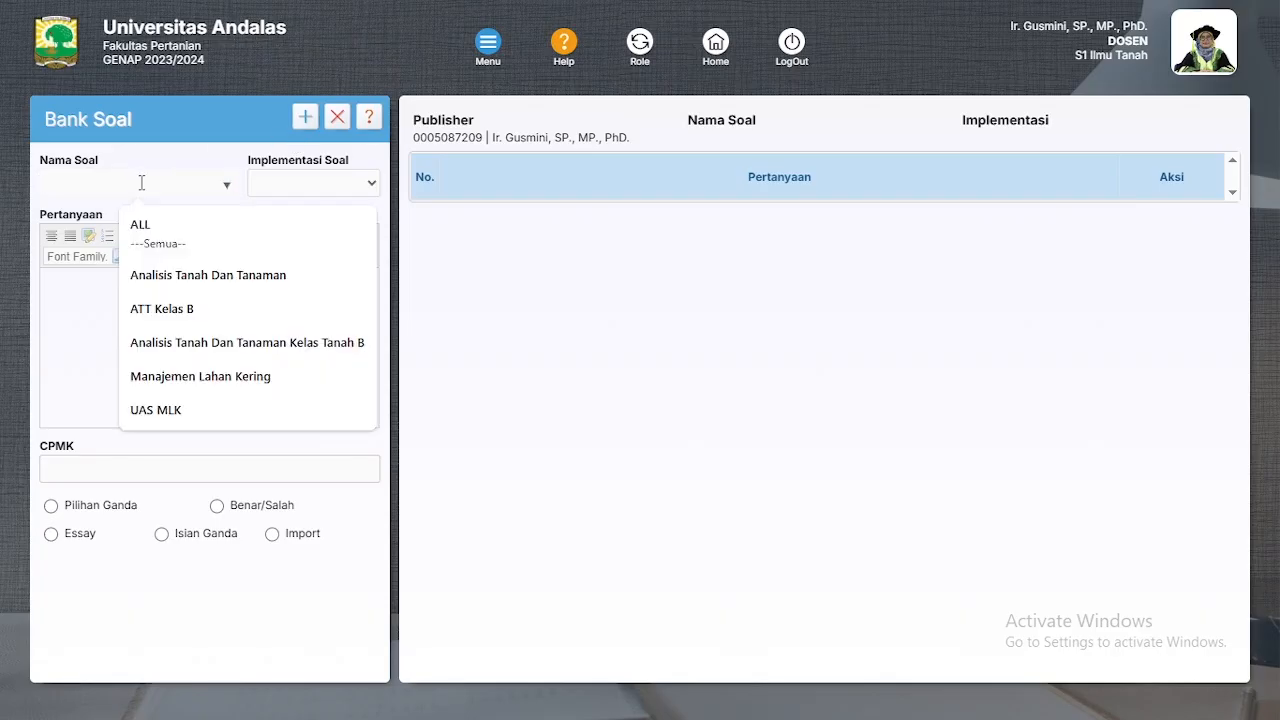
type("I")
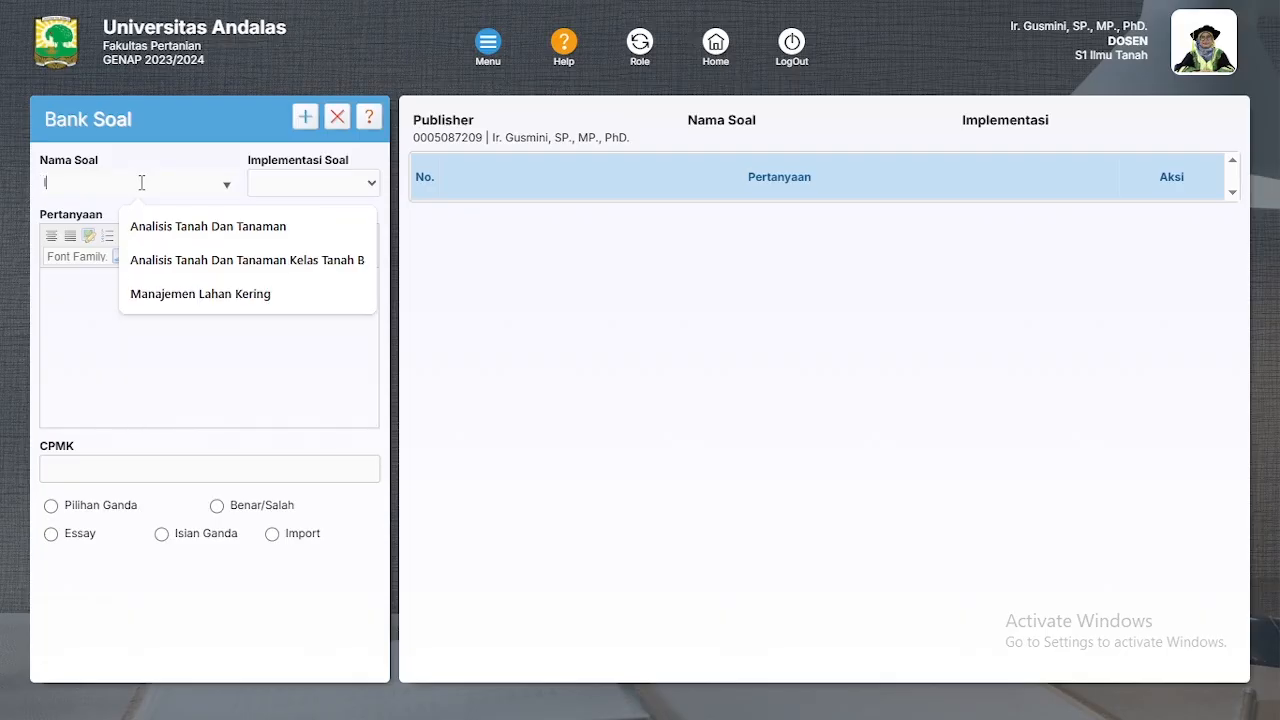
type("NI SOA")
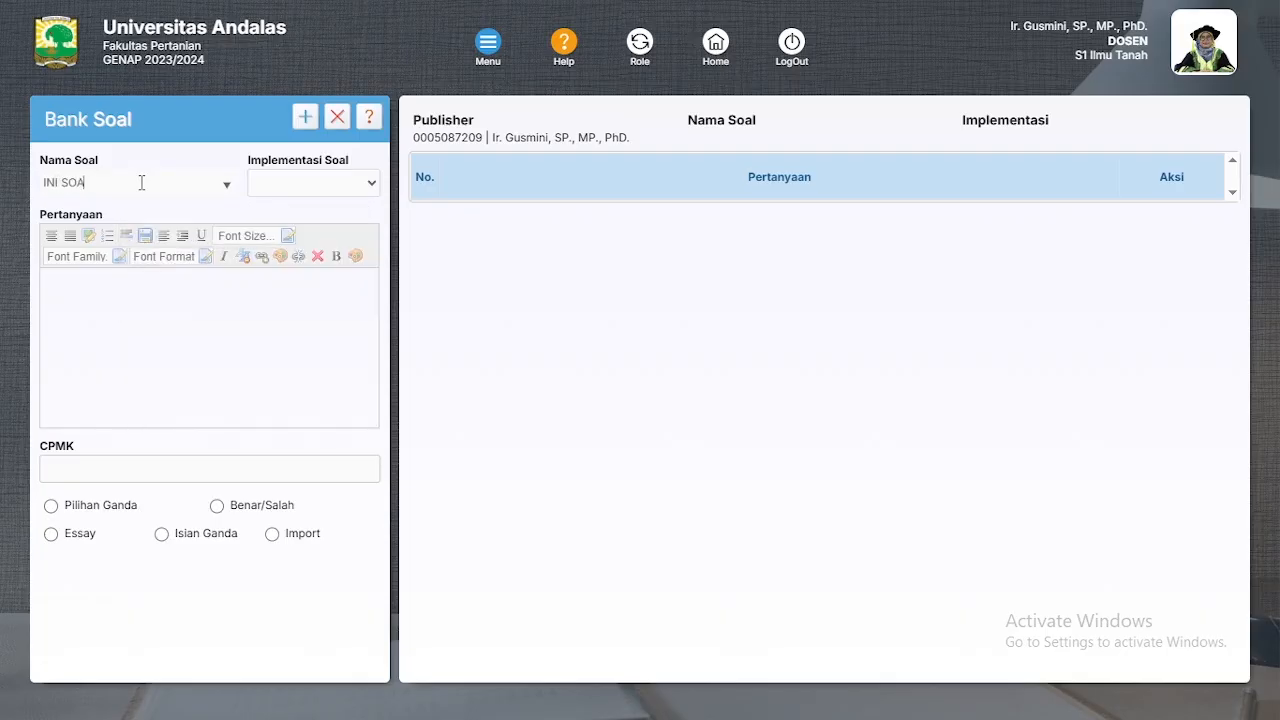
type("L CONTOH MANUAL 1")
left_click(324, 184)
Step: Set the question set's Implementasi Soal to UTS
left_click(324, 184)
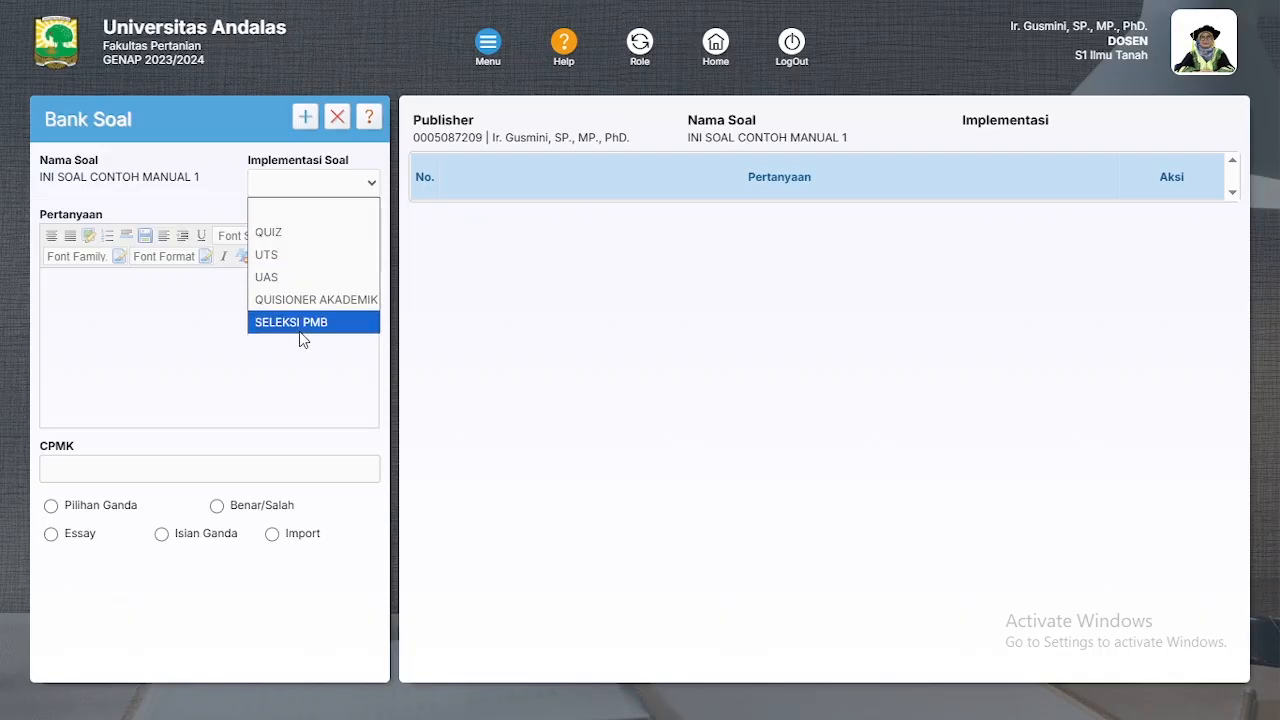
left_click(294, 256)
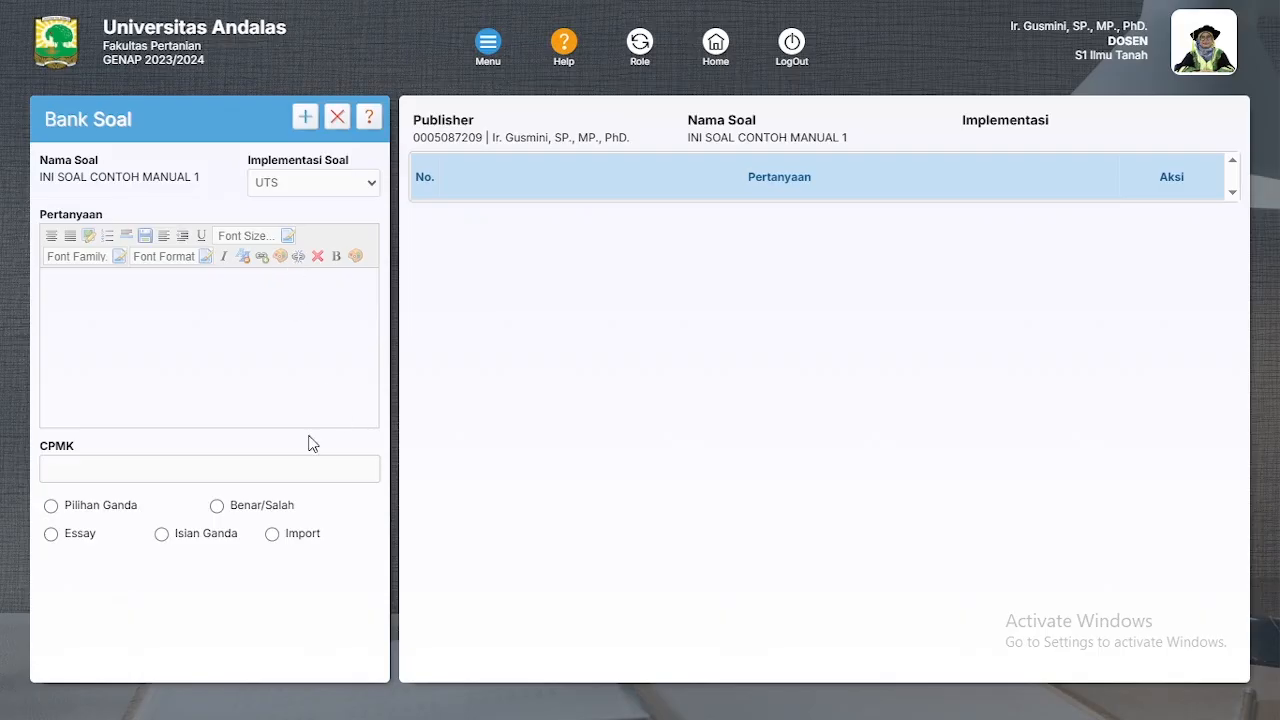
left_click(157, 292)
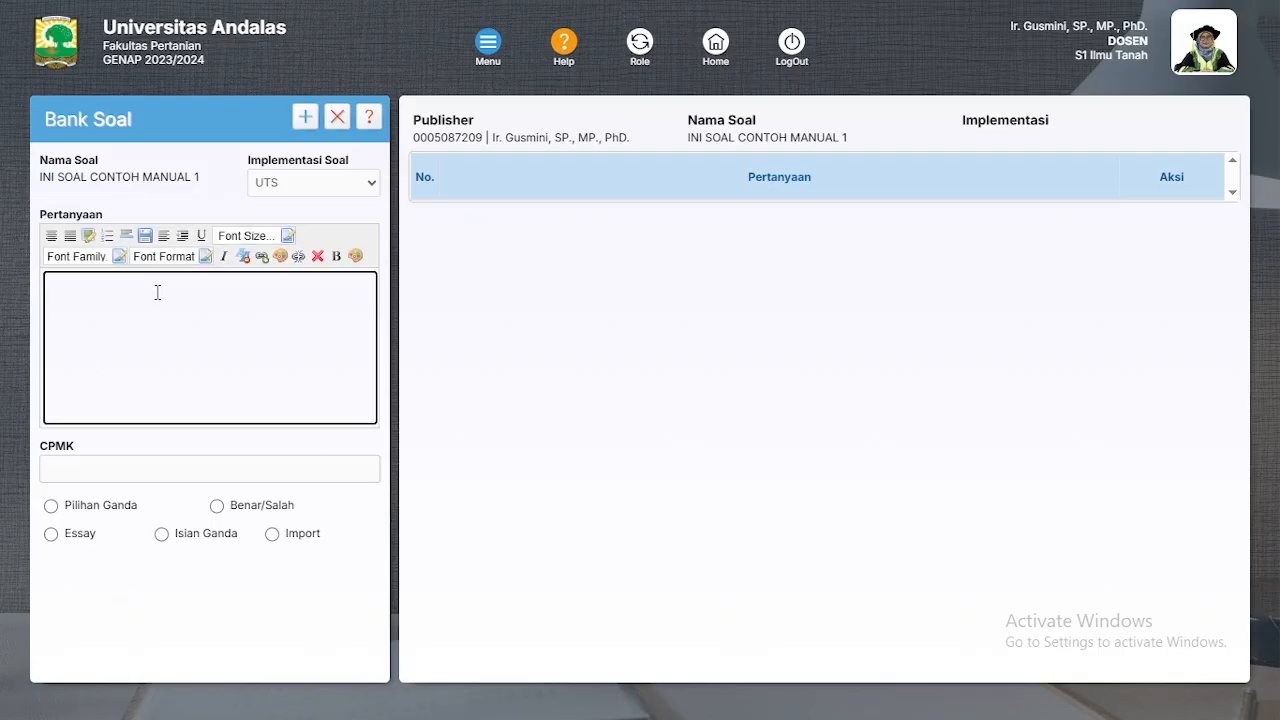
Step: Enter 'Siapakah nama presiden indonesia ke 8' as the question, link CPMK 4.3, and choose Pilihan Ganda
type("Siapakah nama presiden indonesia ke 8")
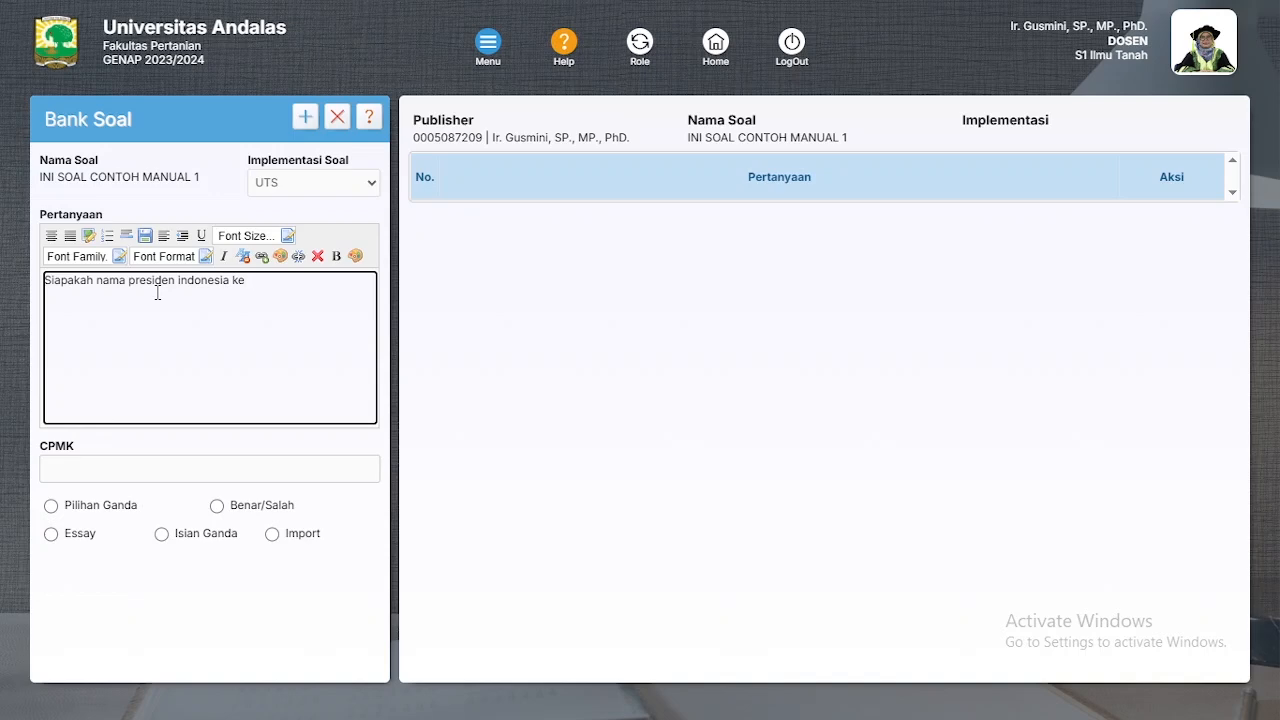
left_click(212, 465)
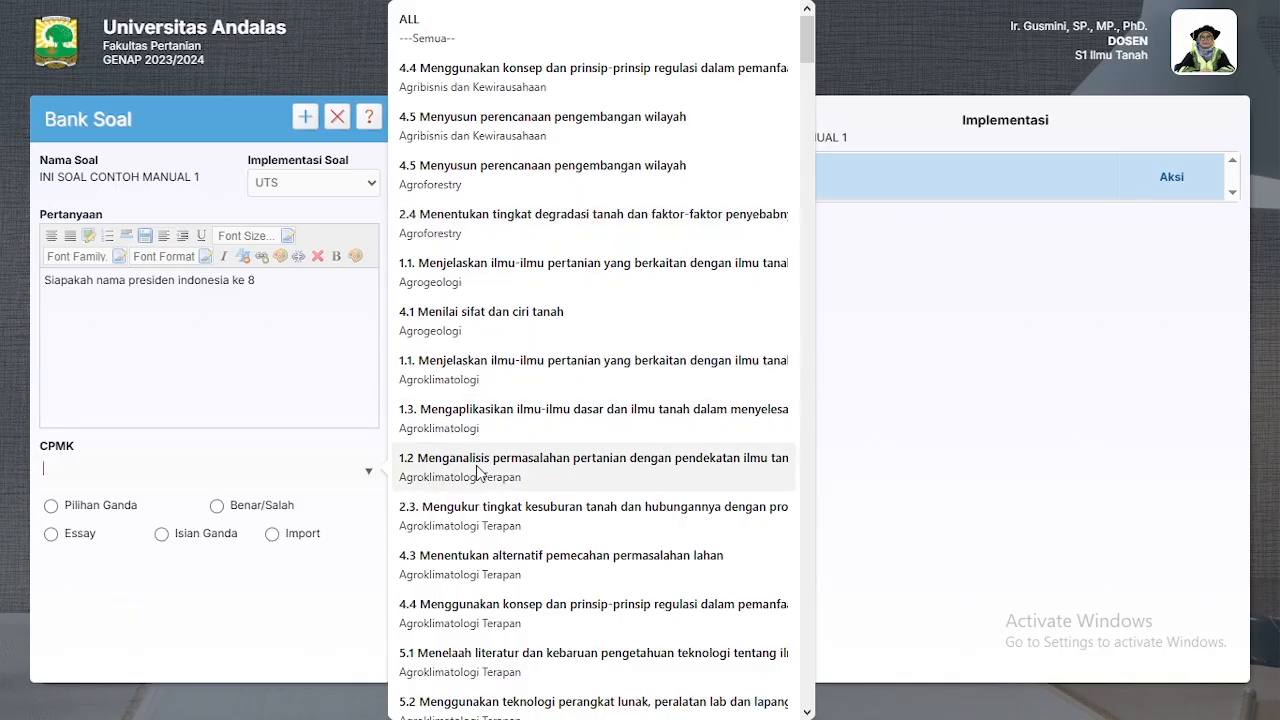
left_click(487, 362)
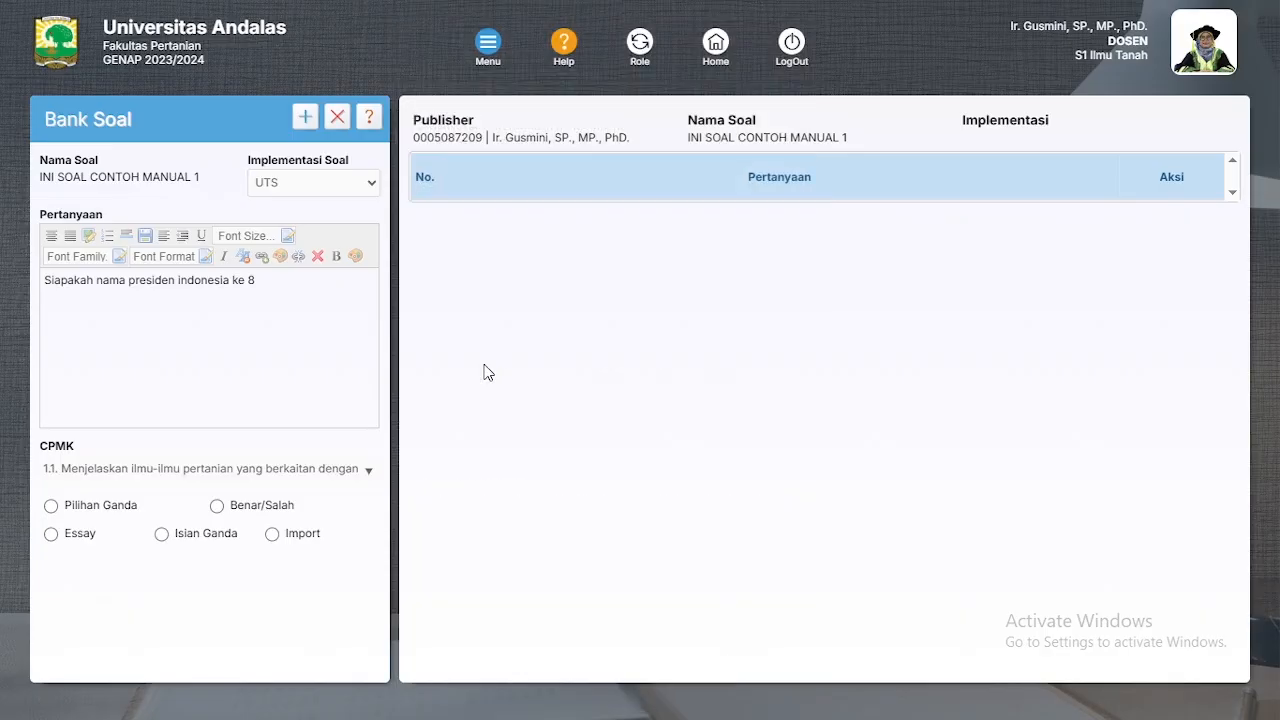
left_click(198, 472)
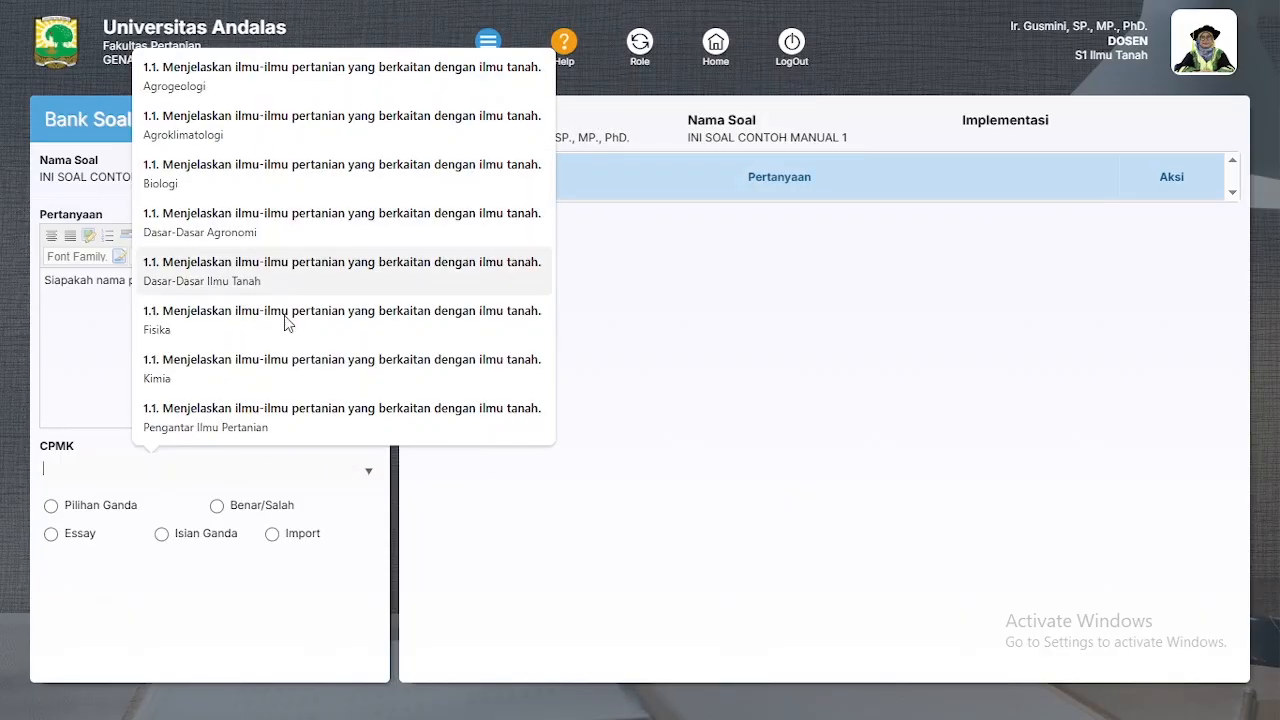
left_click(132, 479)
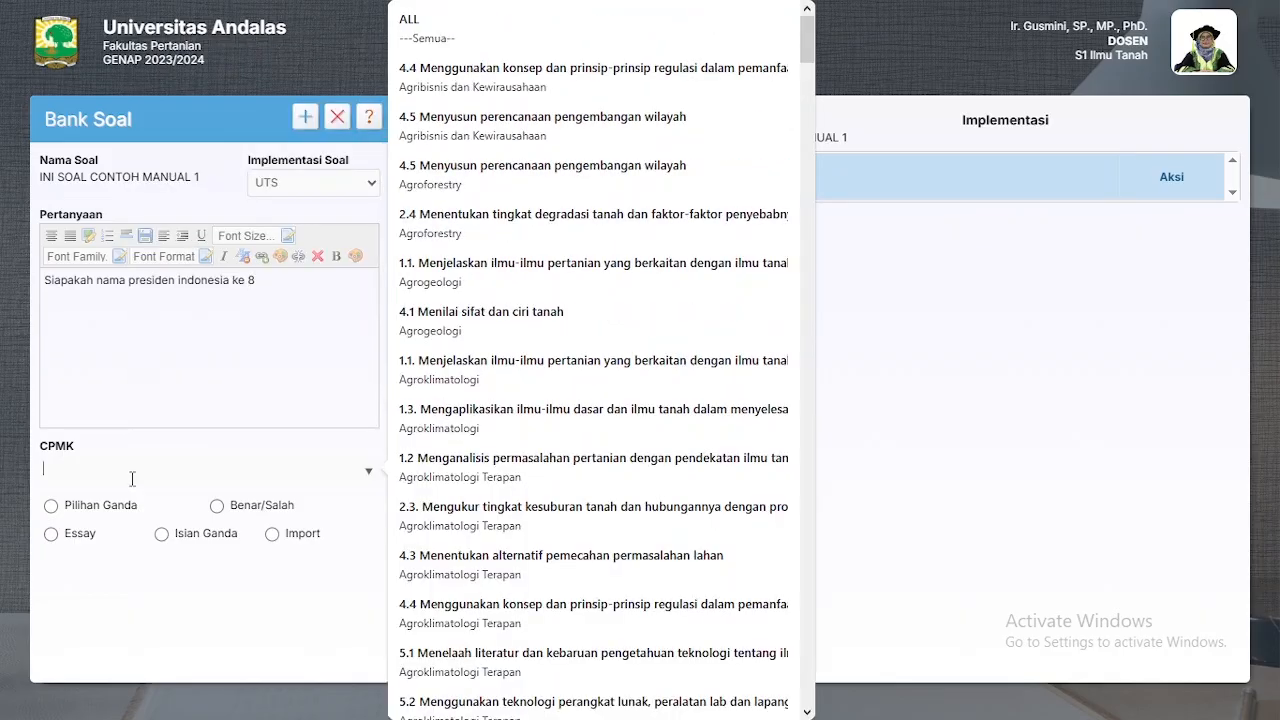
scroll(586, 420, "down", 15)
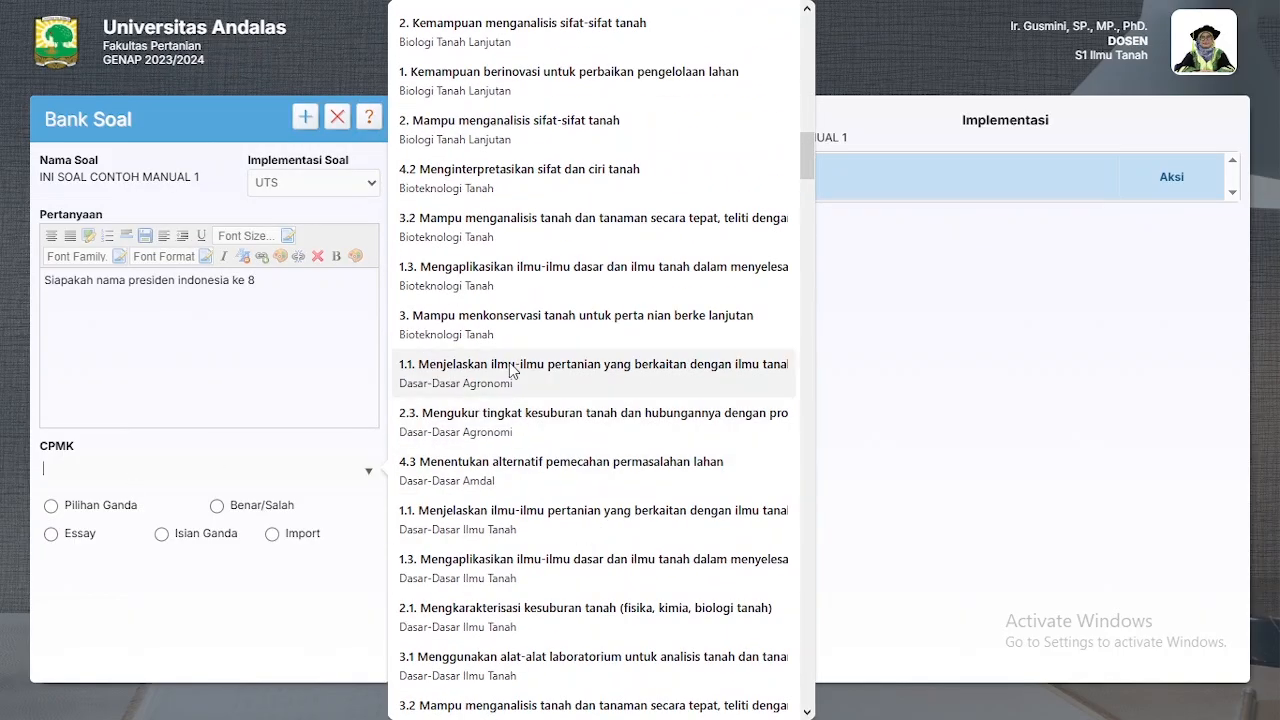
left_click(489, 470)
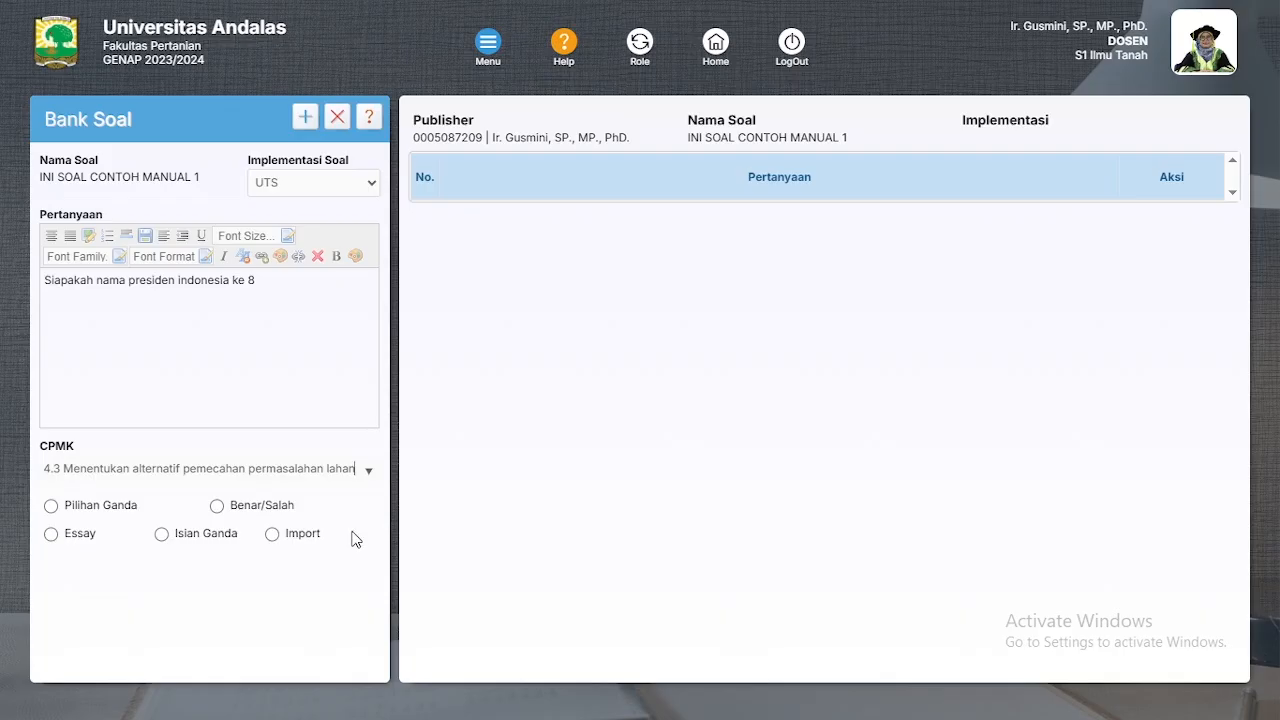
left_click(52, 508)
scroll(126, 526, "down", 3)
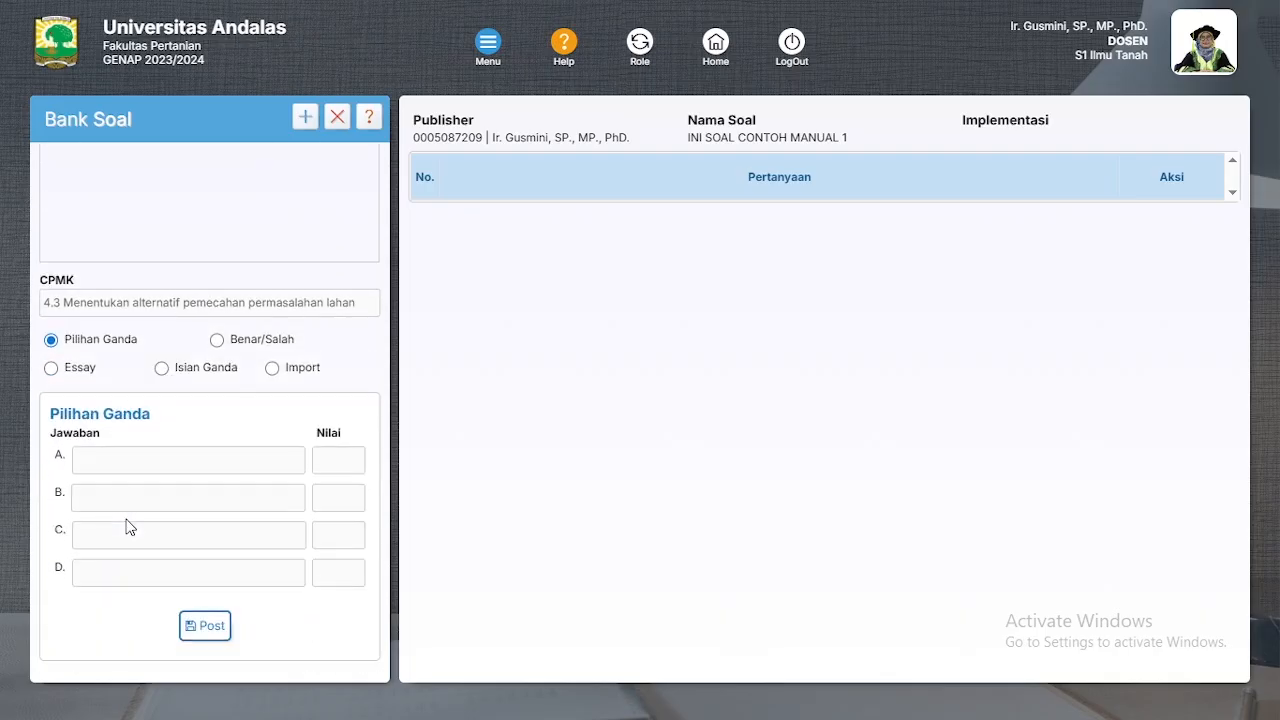
Step: Fill answers A–D with Prabowo, Jokowi, Sukarno and GuSdur
left_click(135, 465)
type("Prabowo")
left_click(129, 508)
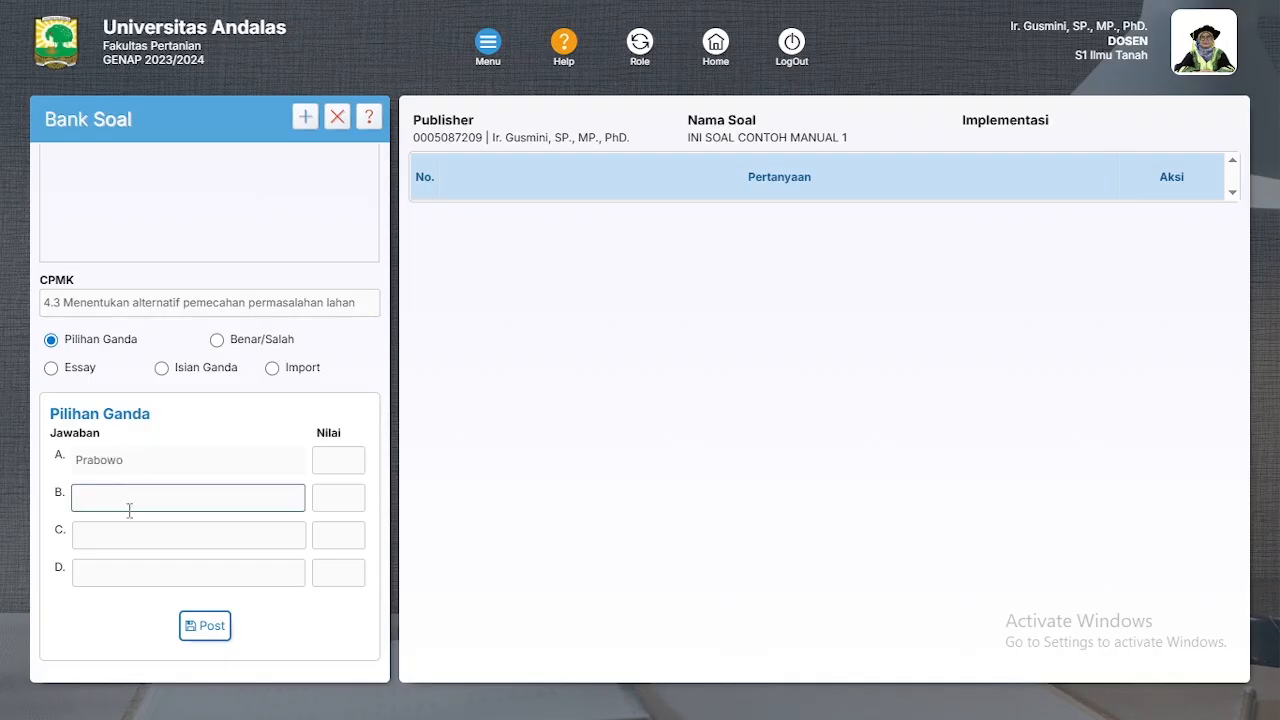
type("Jokowi")
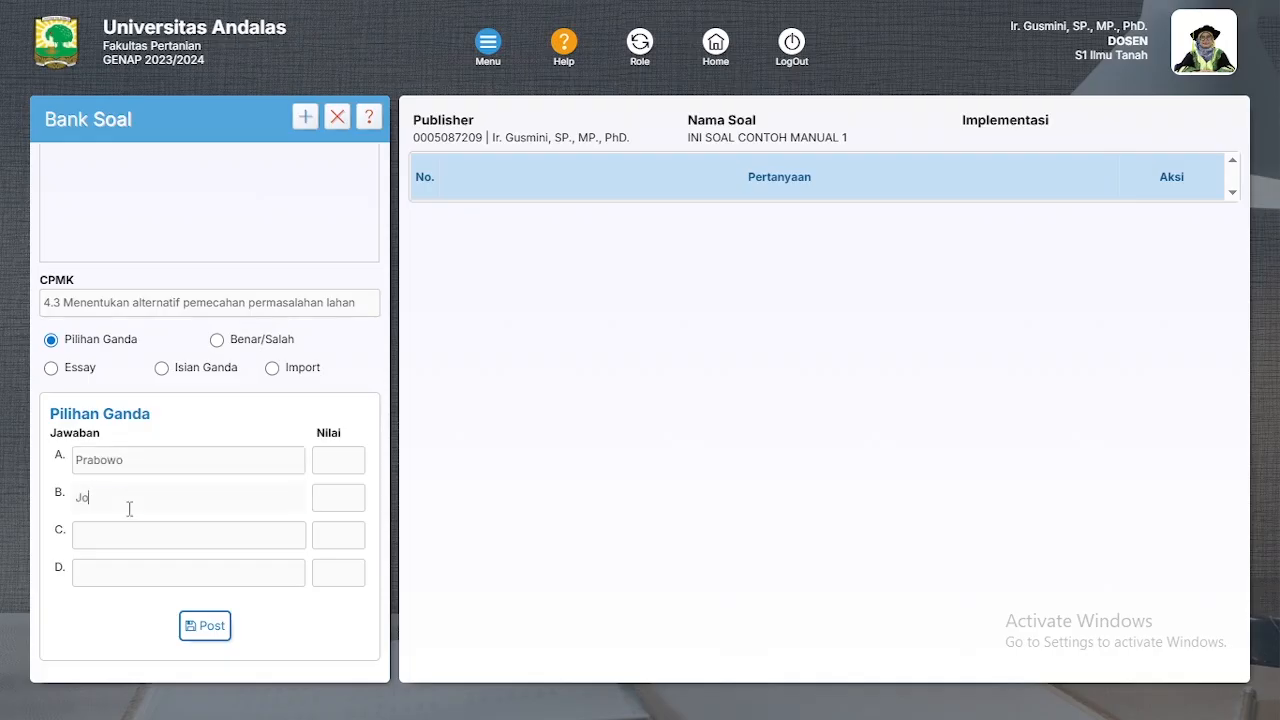
key("BackSpace")
key("BackSpace")
key("BackSpace")
key("BackSpace")
type("kowi")
left_click(155, 533)
type("Sukarno")
left_click(169, 572)
type("Gu")
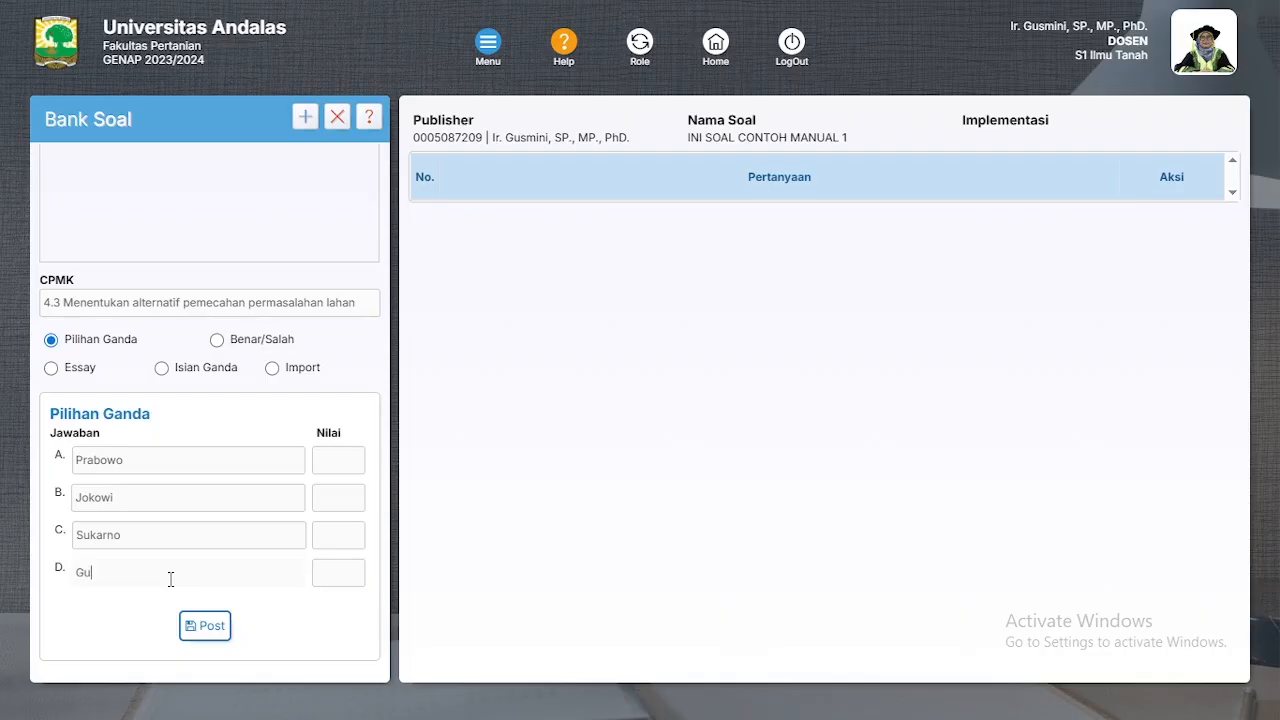
type("Sdur")
Step: Score answer A at 10 and answers B, C and D at 0
left_click(334, 462)
type("1")
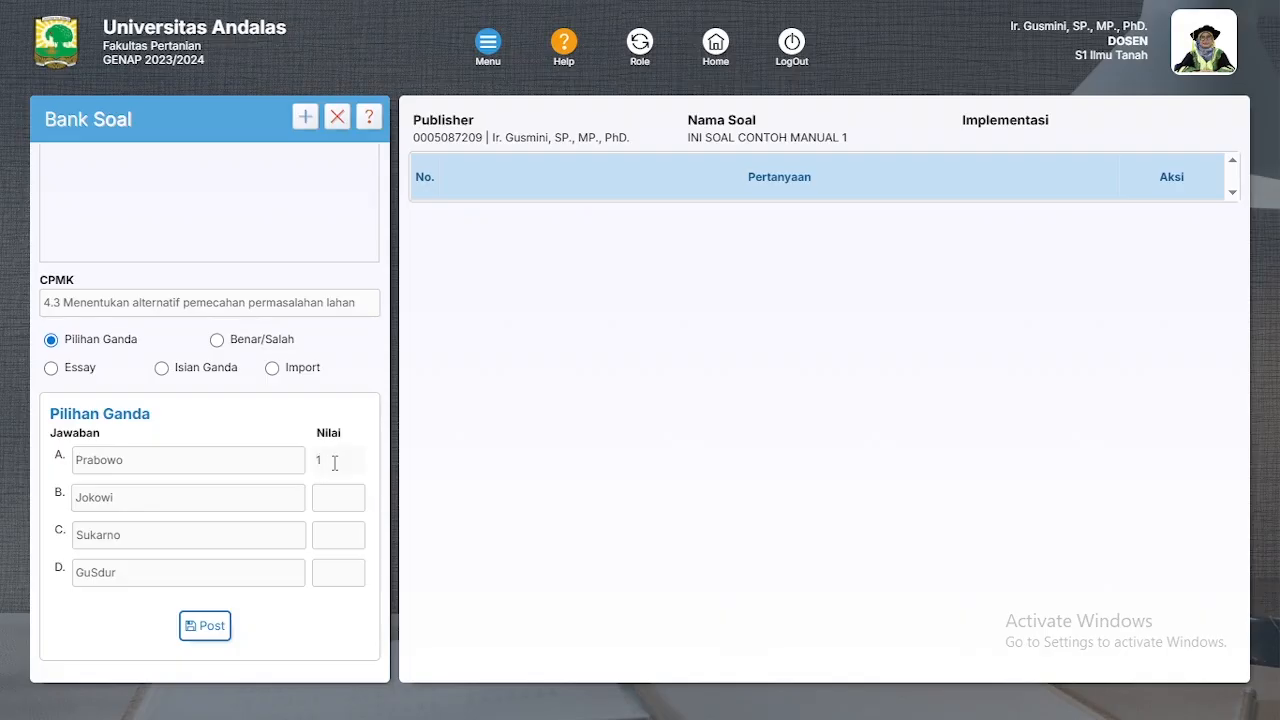
scroll(226, 406, "up", 3)
scroll(235, 410, "down", 3)
left_click(345, 488)
left_click(332, 465)
type("10")
left_click(348, 505)
type("0")
left_click(346, 537)
type("0")
left_click(346, 572)
type("0")
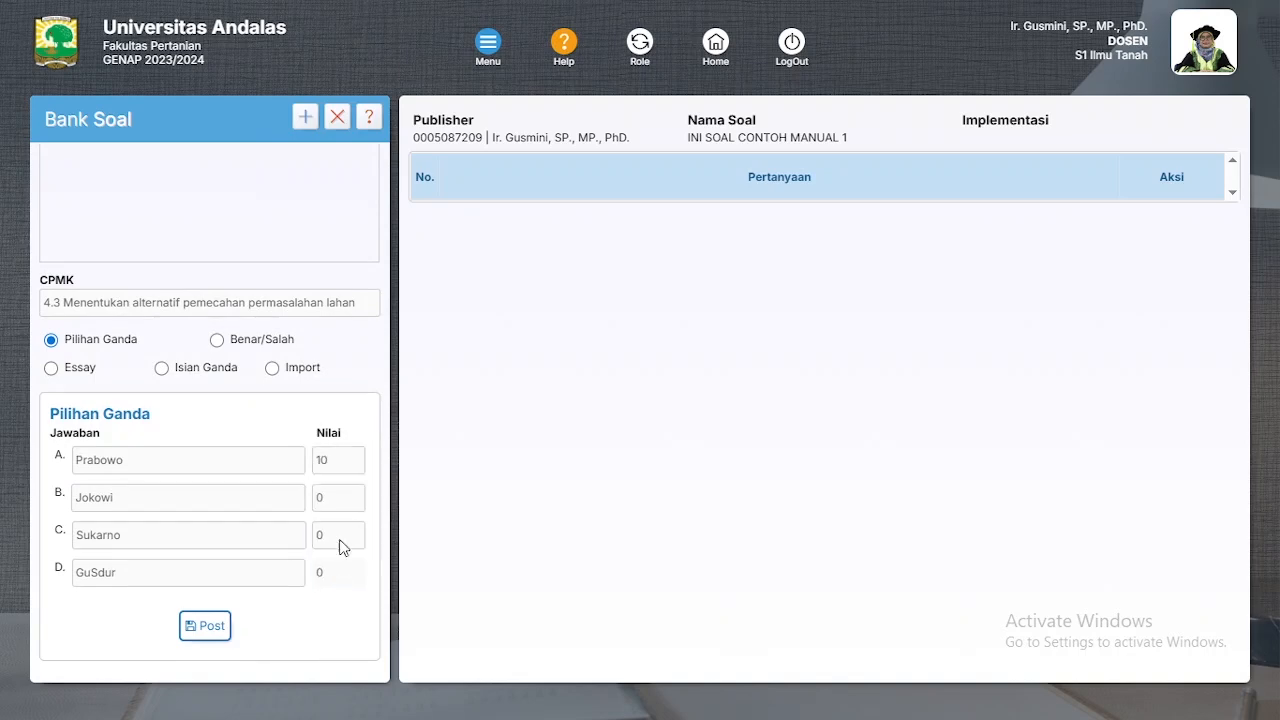
Step: Change the scores of answers B, C and D to 3
left_click(334, 499)
left_click_drag(336, 501, 263, 498)
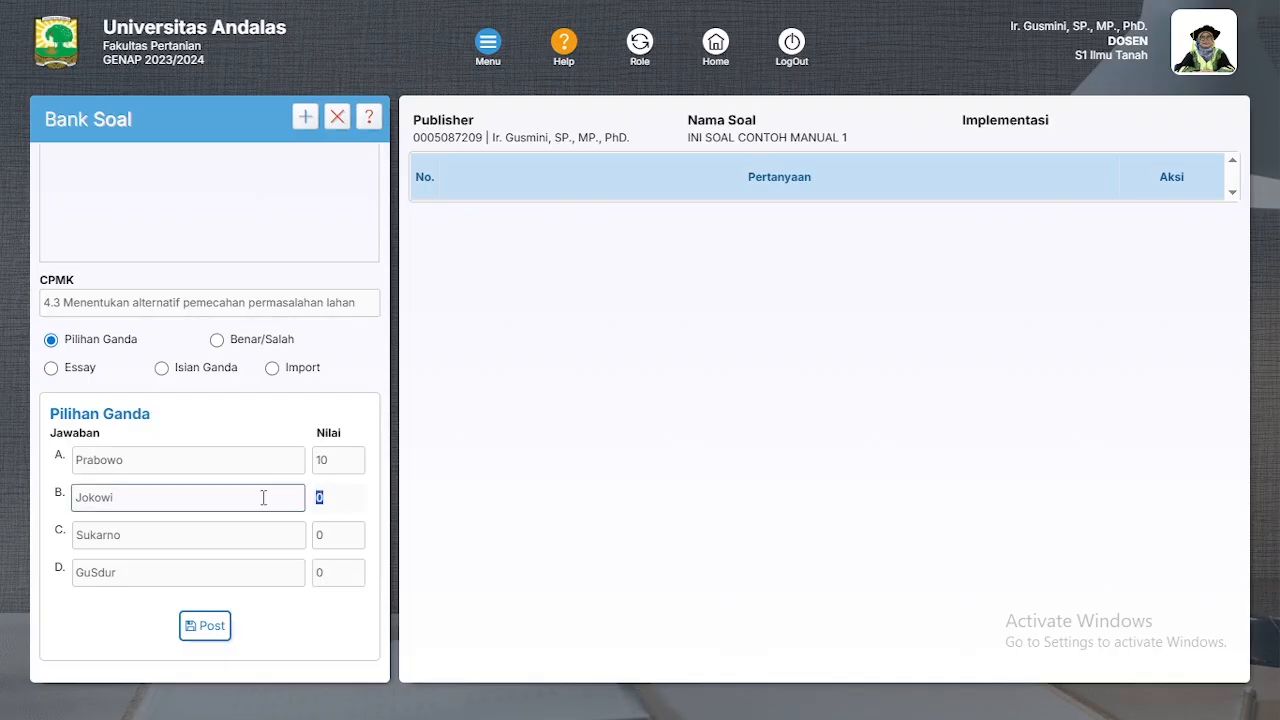
type("3")
left_click_drag(338, 539, 274, 540)
type("3")
left_click_drag(346, 569, 305, 570)
type("3")
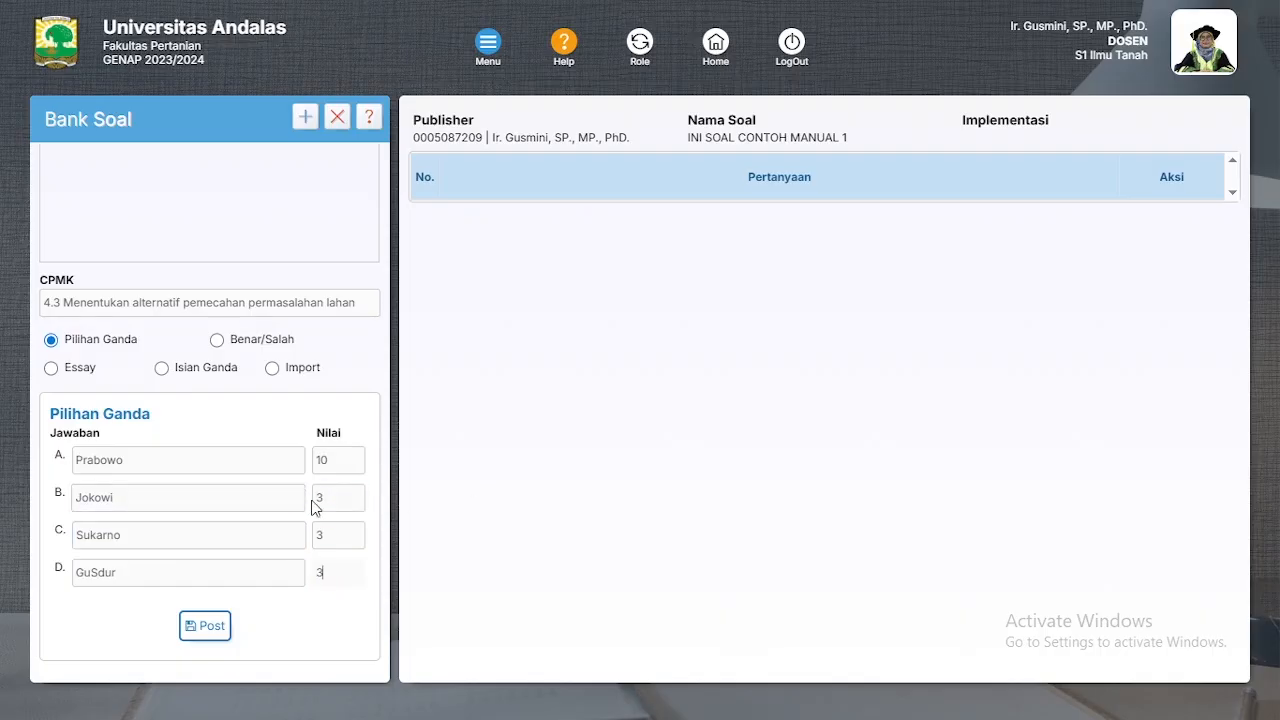
scroll(183, 471, "up", 3)
scroll(183, 470, "down", 1)
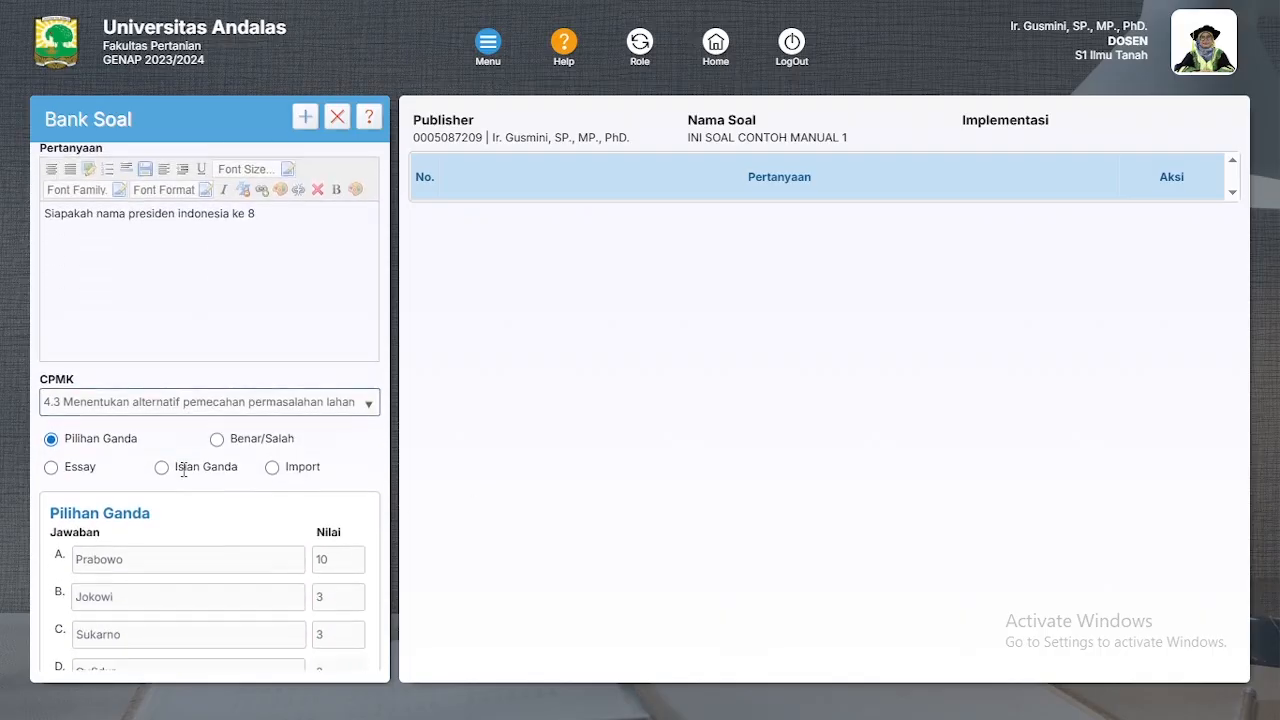
scroll(183, 471, "down", 1)
Step: Post the Prabowo multiple-choice question to save it as question 1
left_click(215, 630)
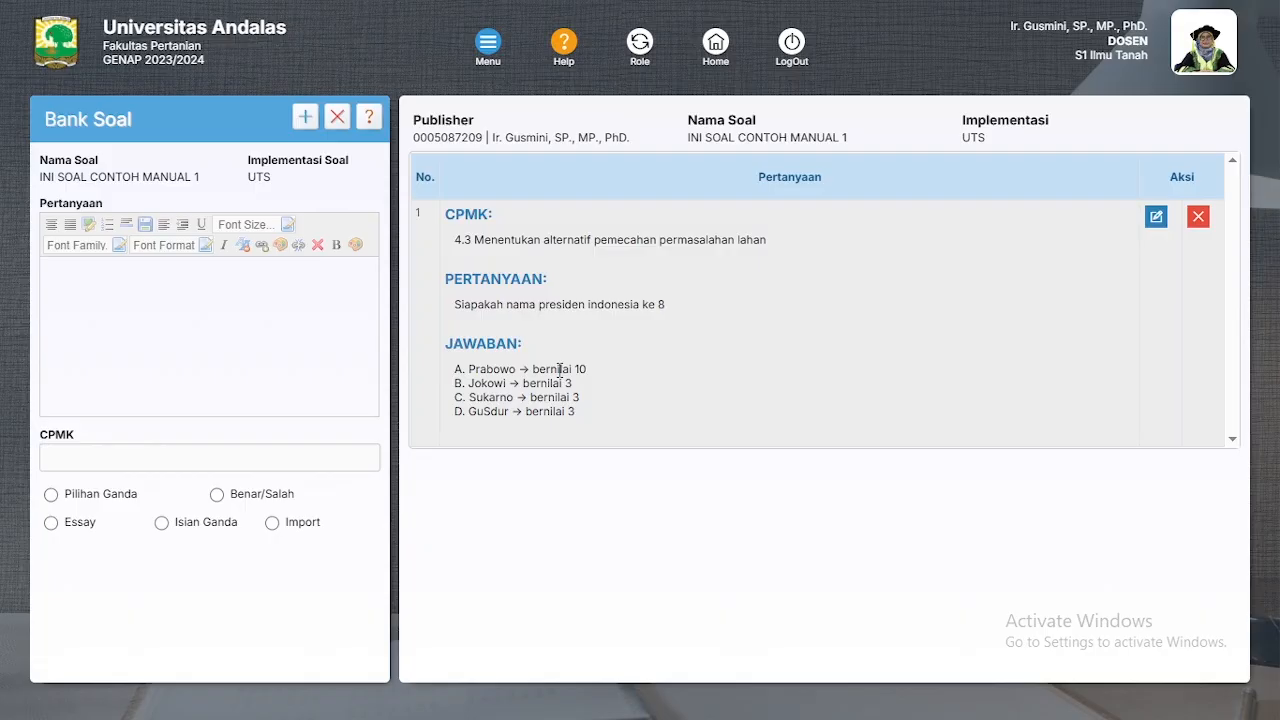
Step: Paste the Wikipedia formula θ = ½ arcsin(2/3) ≈ 20.9° as the question and assign CPMK 1.1
key("F11")
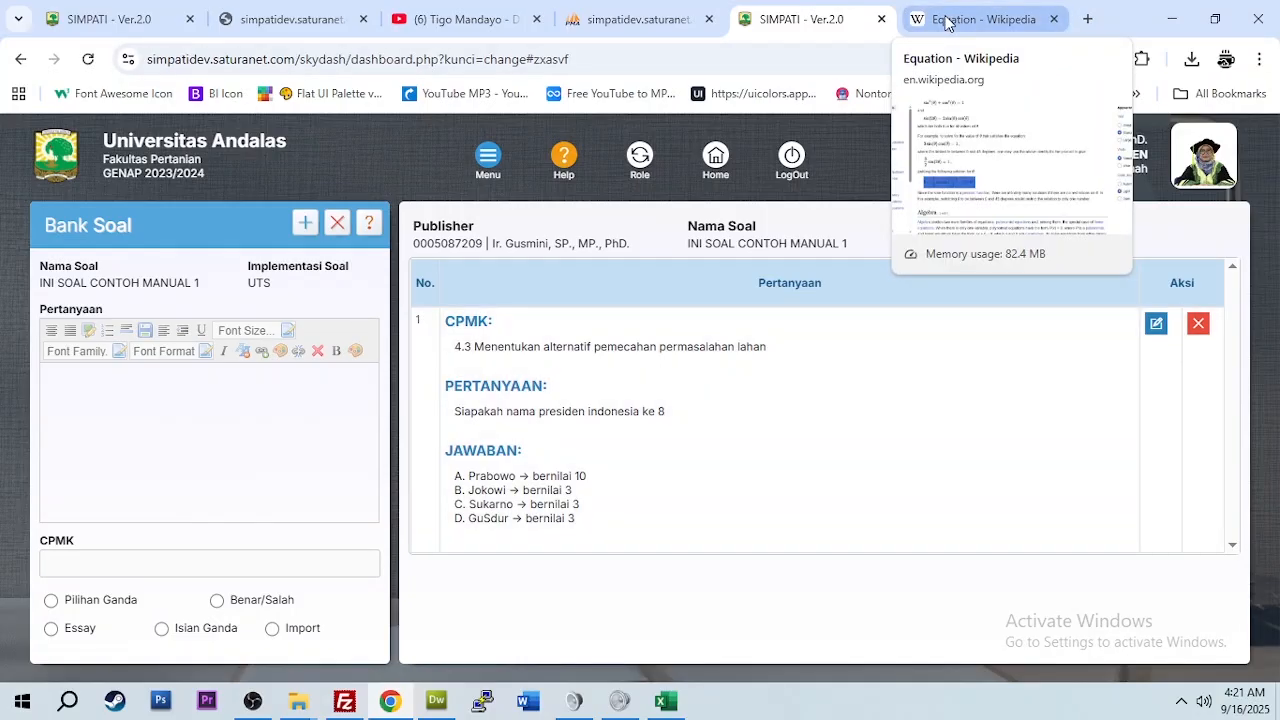
left_click(946, 20)
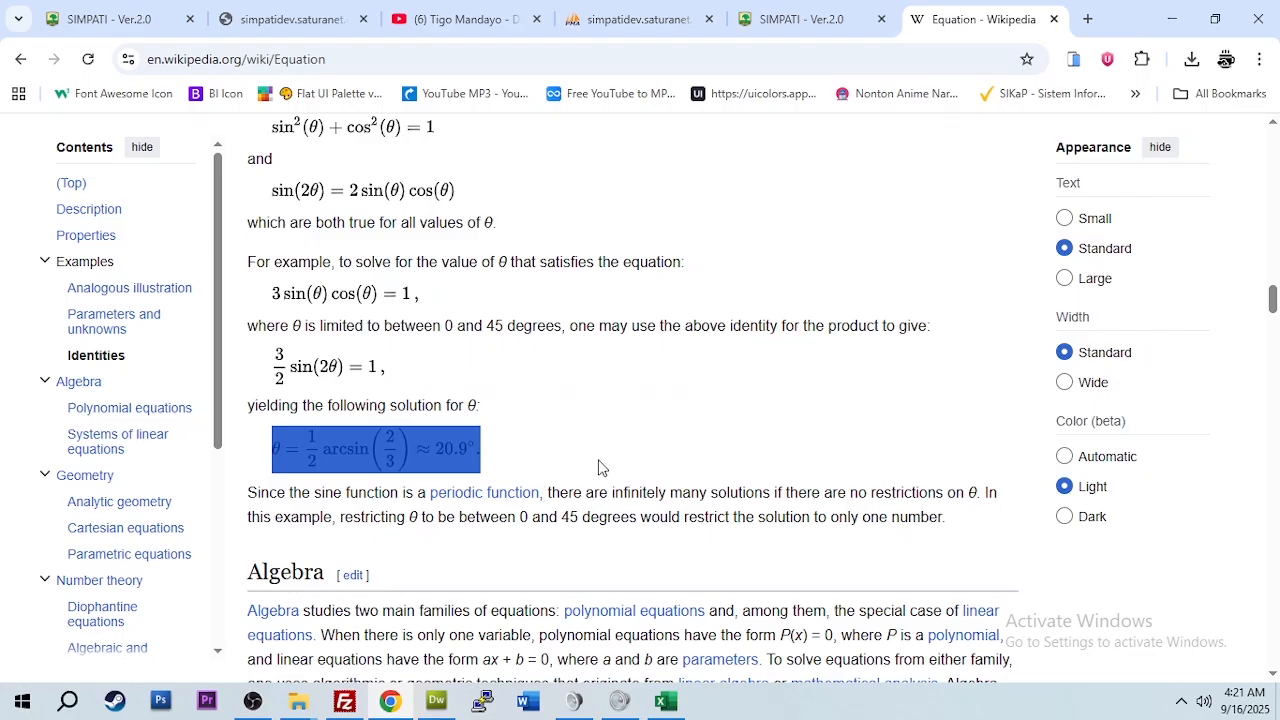
left_click(765, 19)
left_click(214, 434)
key("ctrl+v")
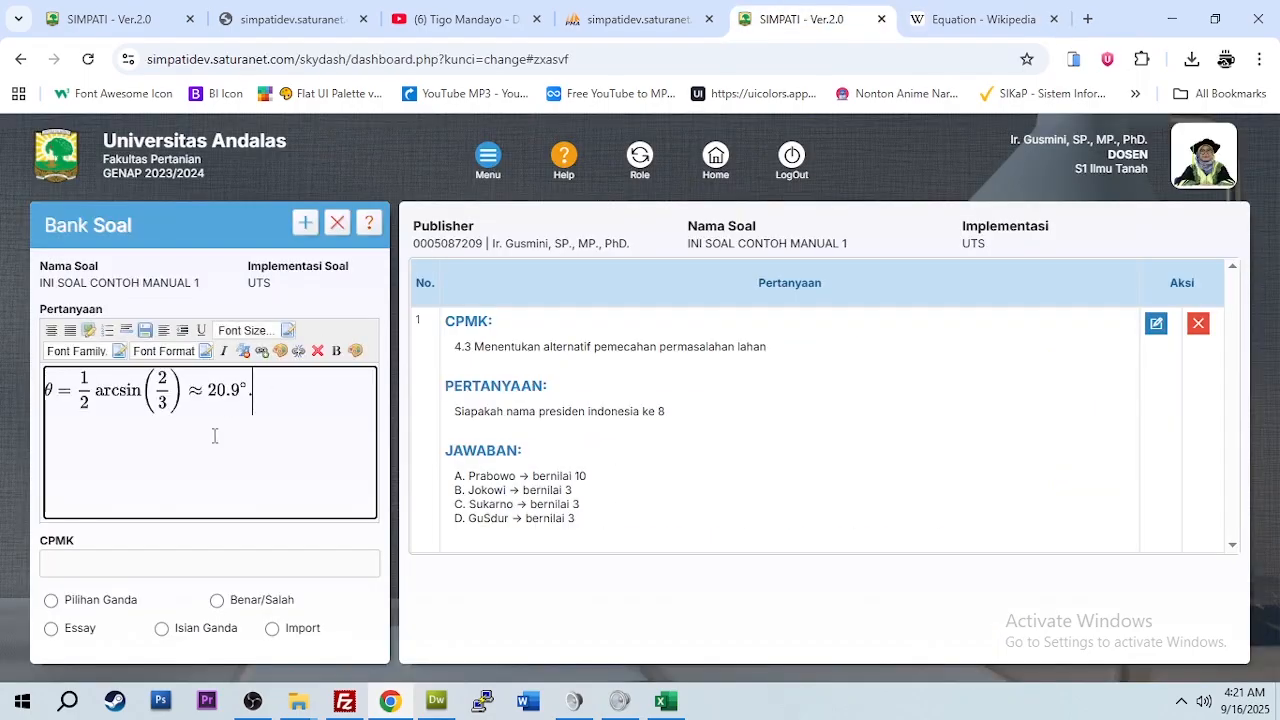
left_click(205, 566)
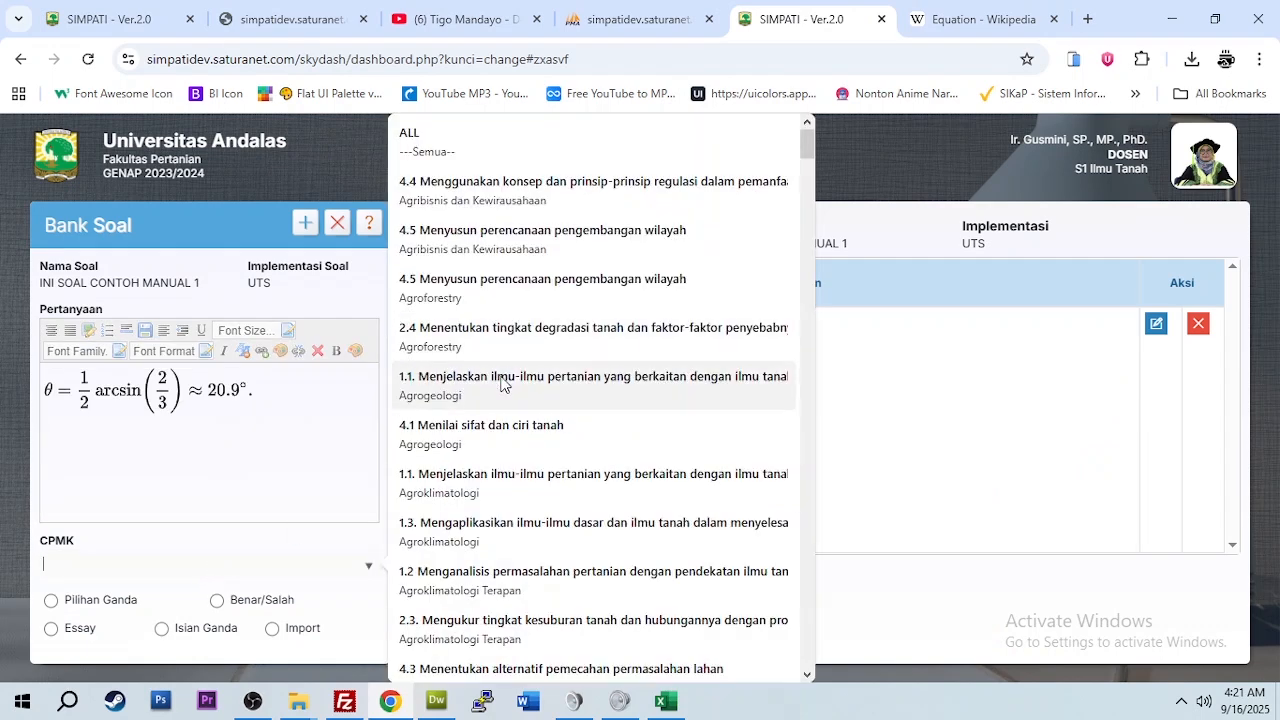
left_click(586, 380)
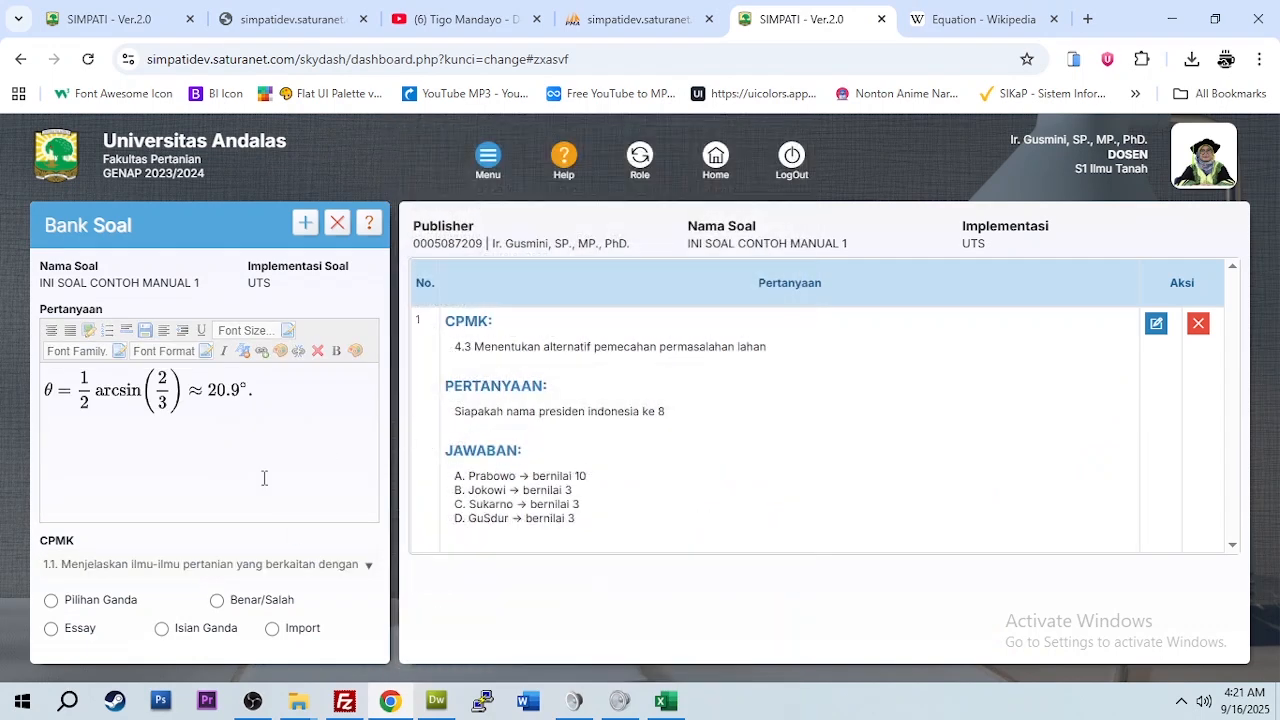
Step: Make the formula question Benar/Salah, scoring 25 for BENAR and 10 for SALAH
left_click(217, 601)
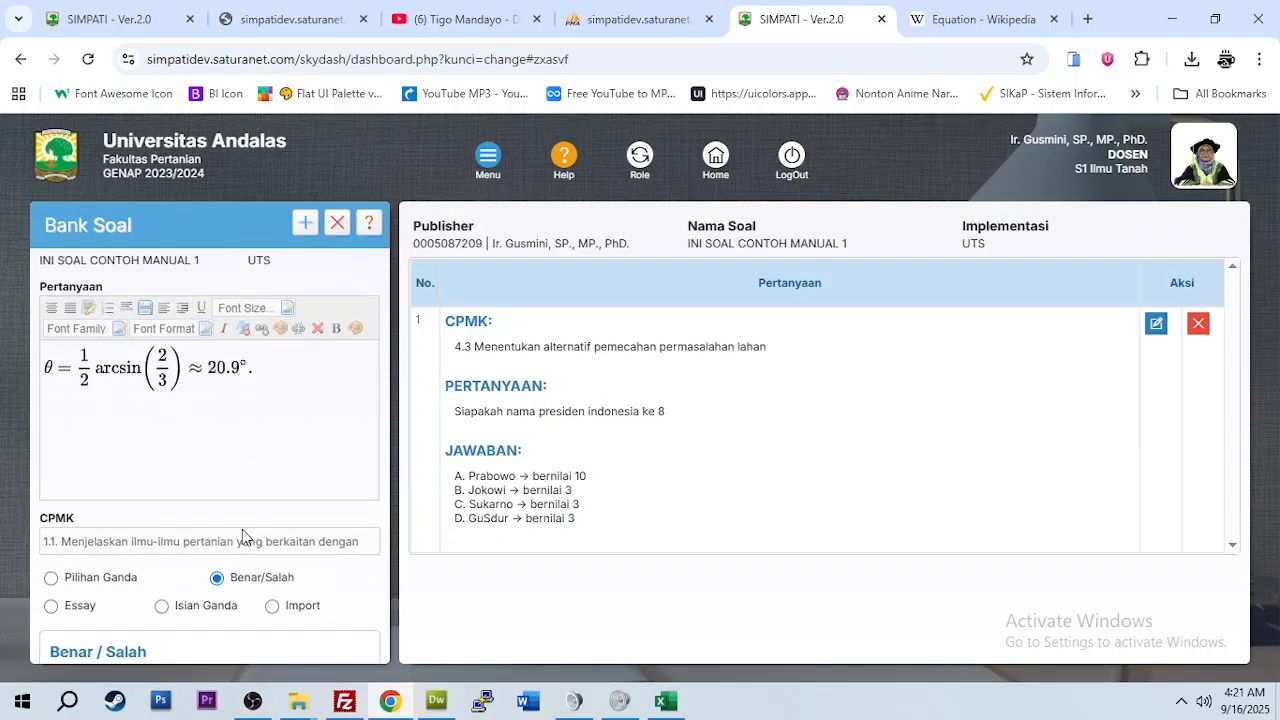
scroll(223, 586, "down", 2)
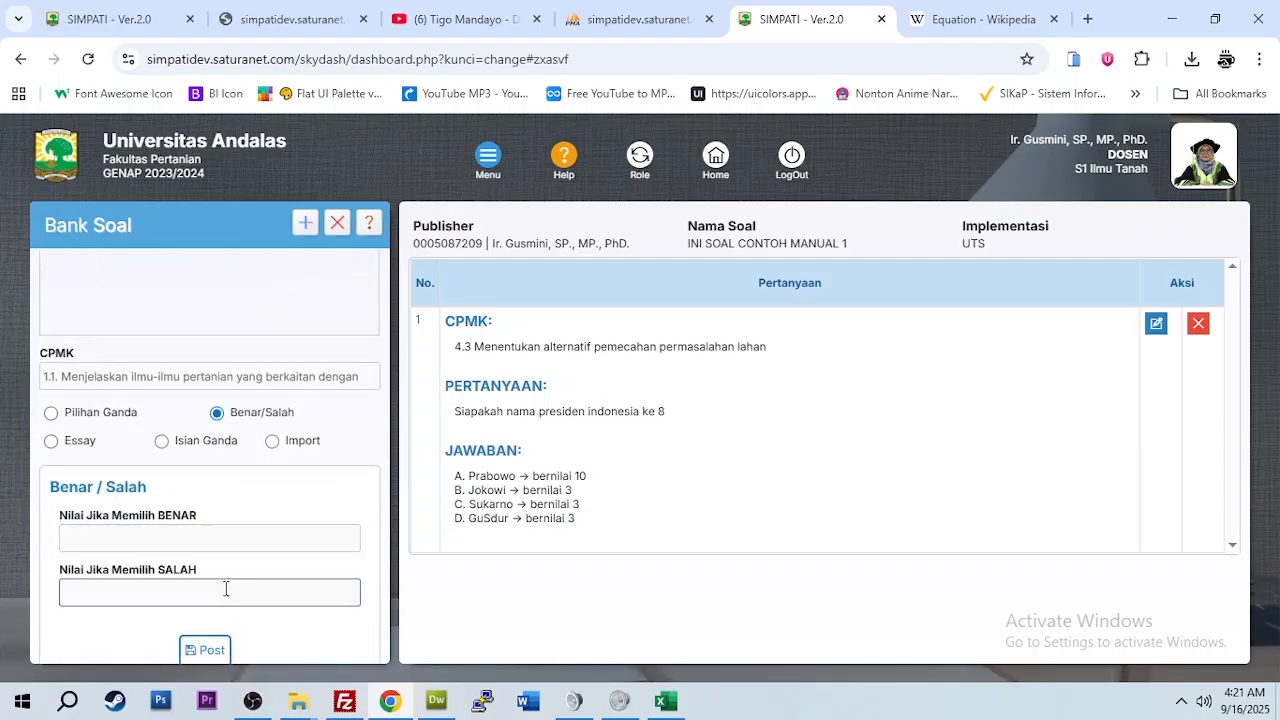
left_click(209, 537)
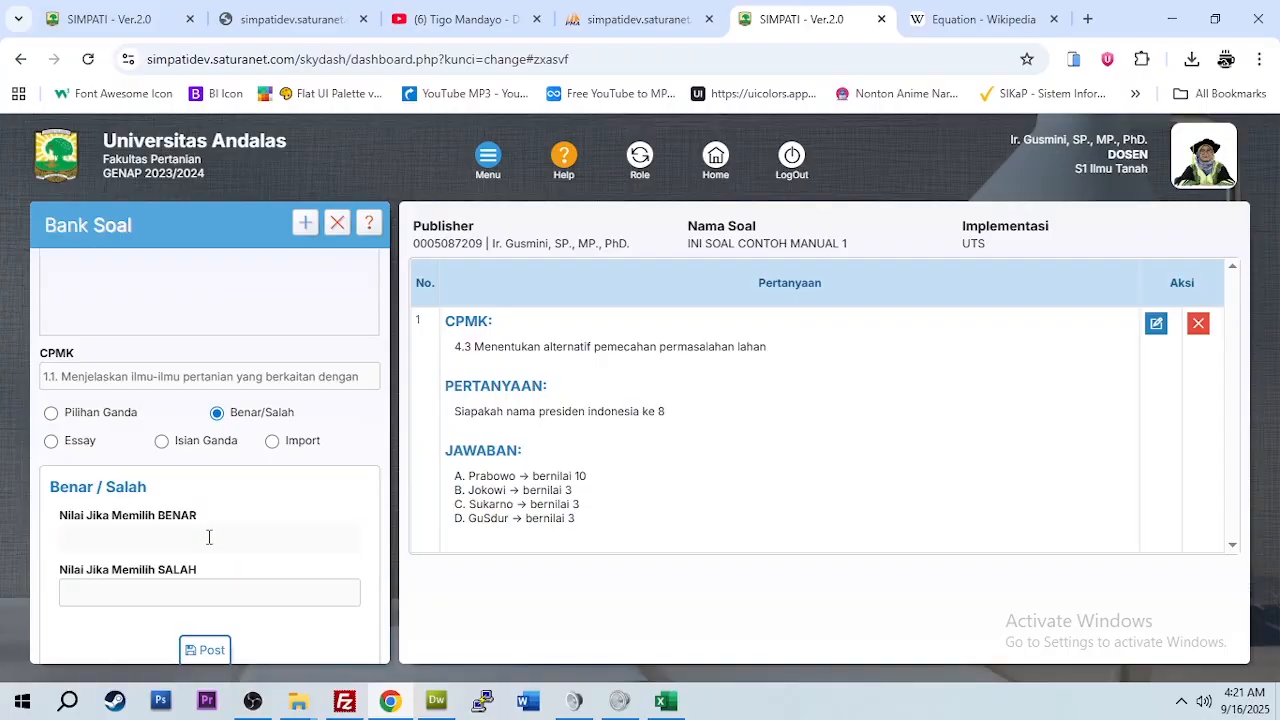
type("25")
left_click(193, 598)
type("10")
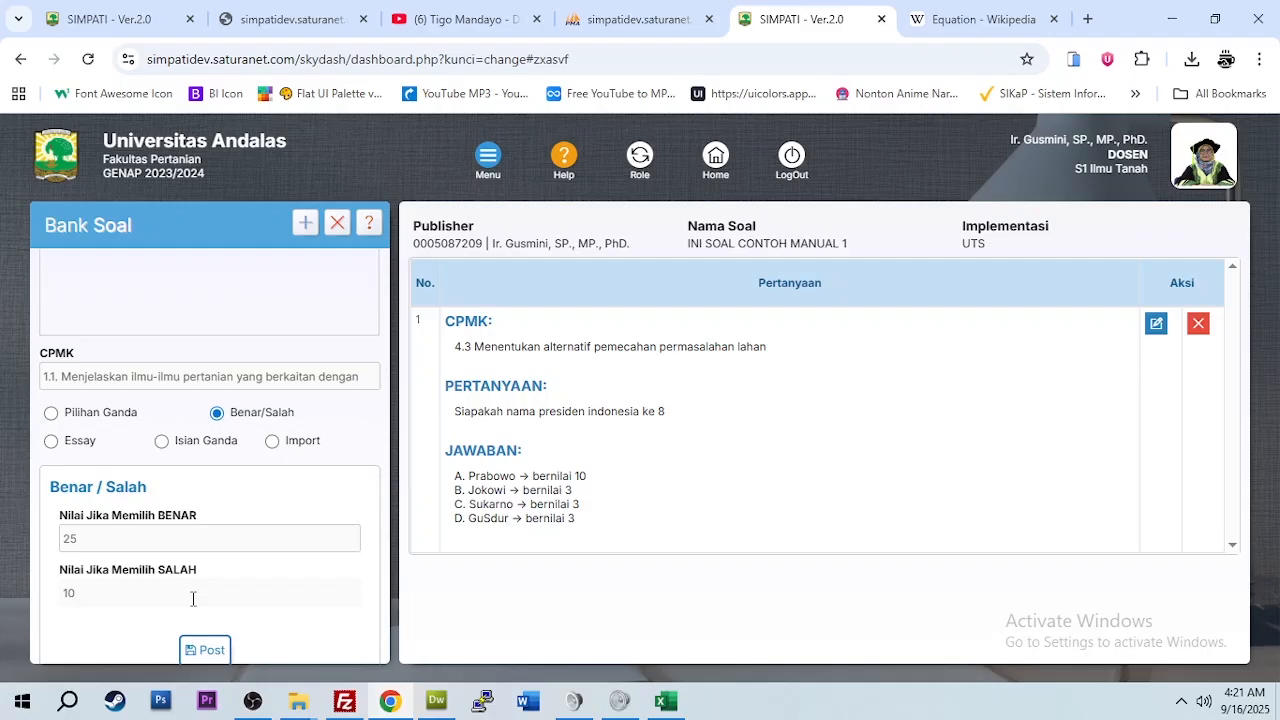
left_click(52, 443)
Step: Enter essay answer 2, accuracy 100 and score 10 for meeting the accuracy
scroll(177, 540, "down", 1)
left_click(126, 455)
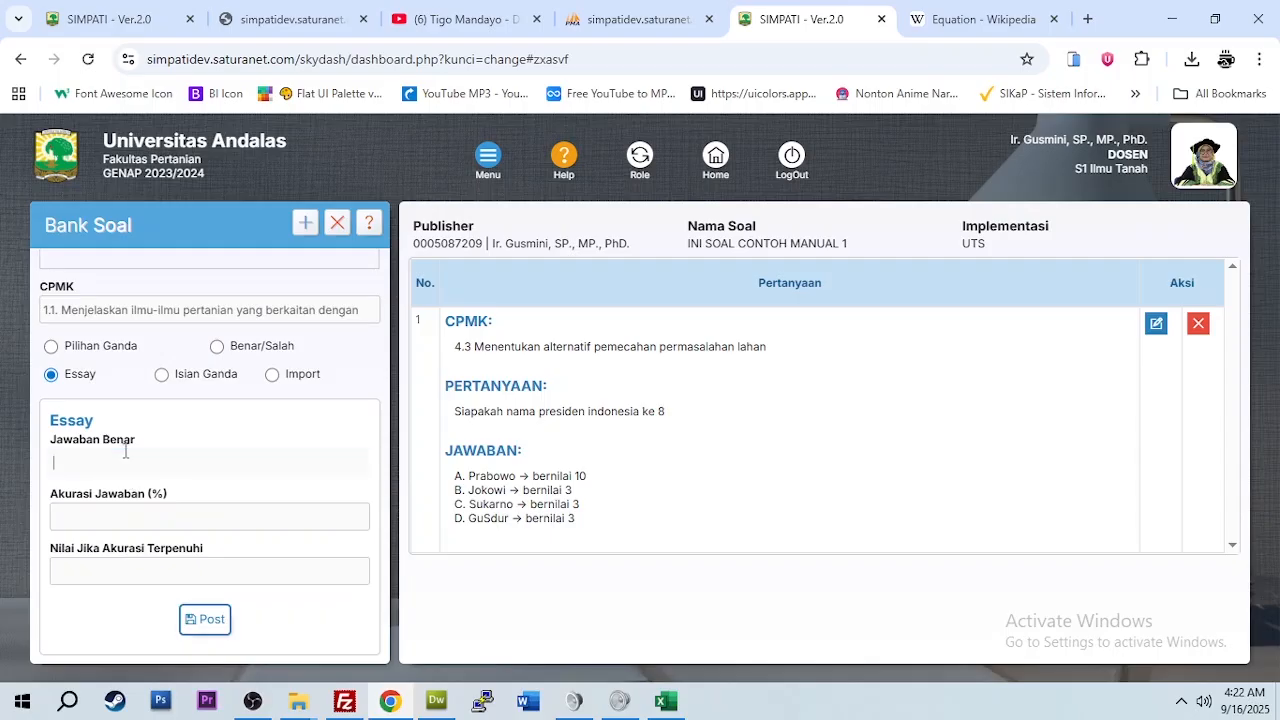
type("2")
left_click(148, 520)
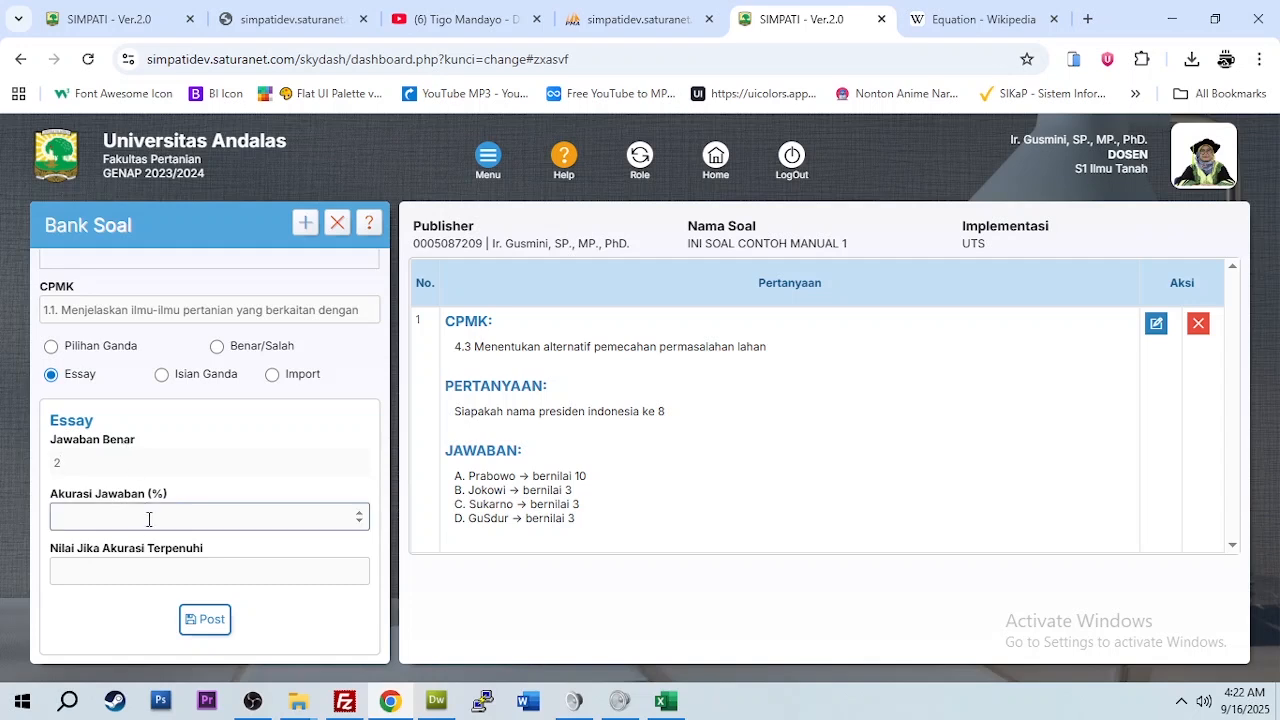
left_click(150, 518)
type("100")
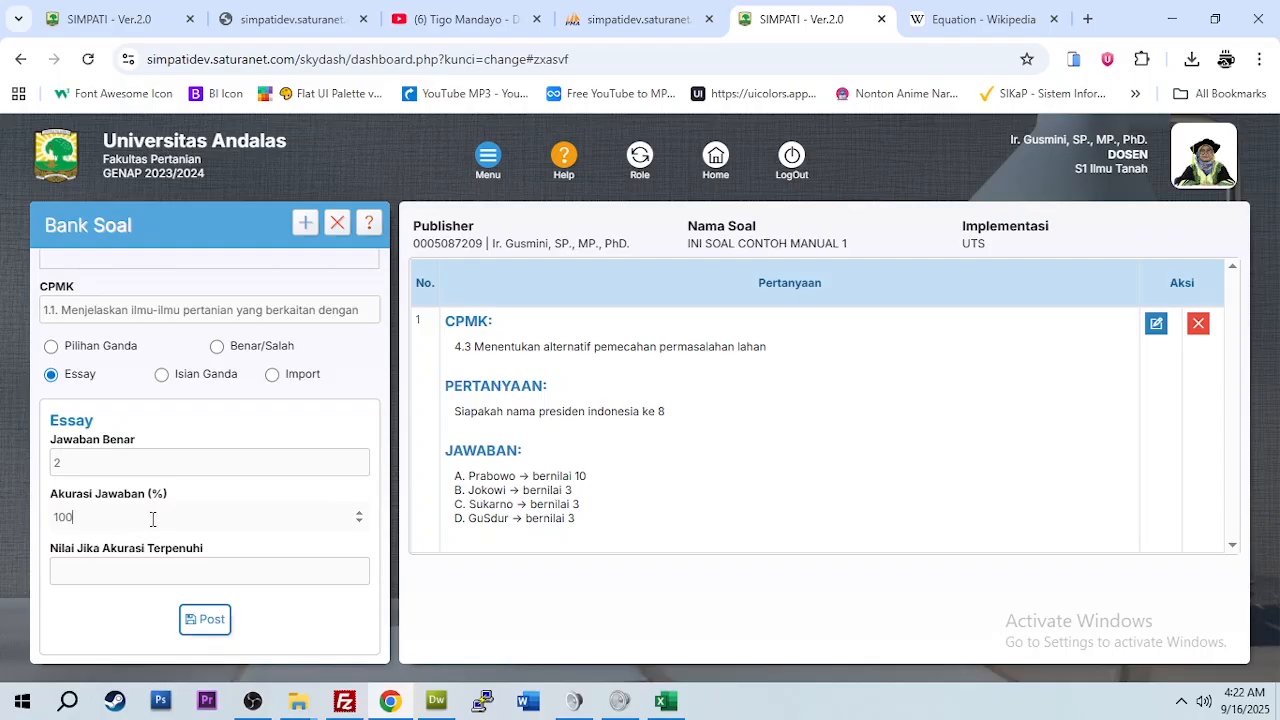
left_click(148, 565)
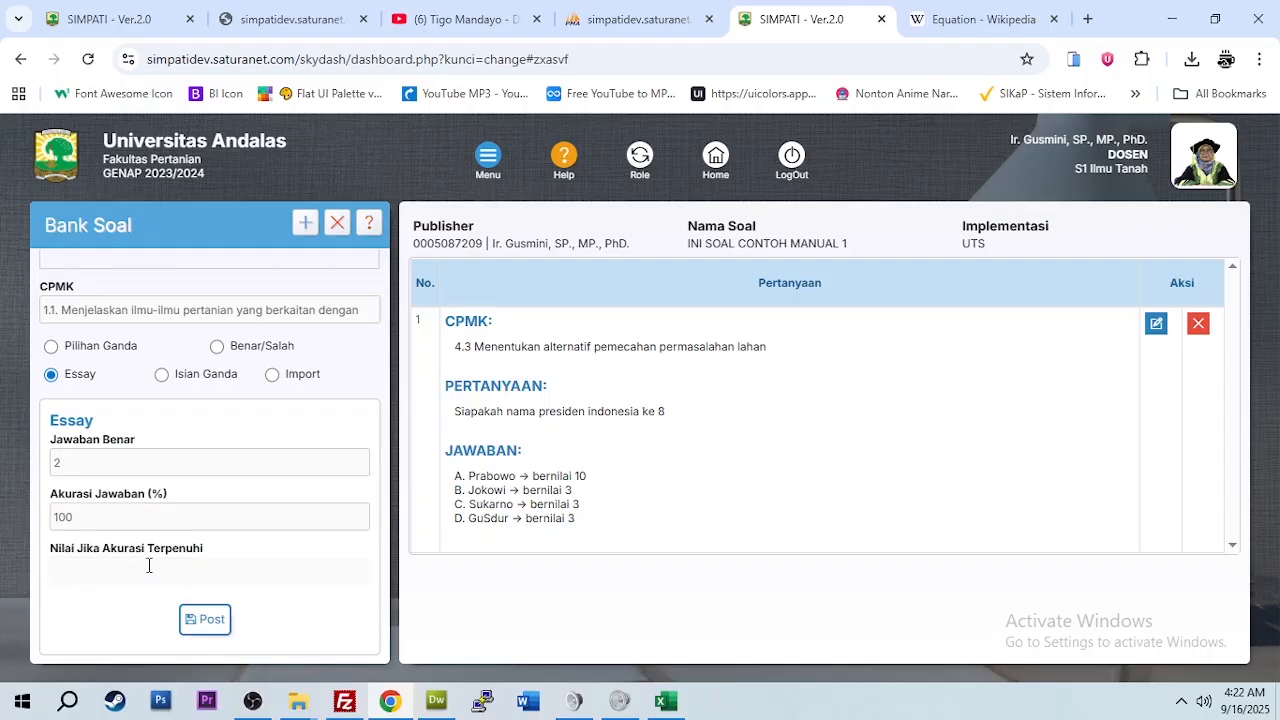
type("10")
scroll(135, 438, "up", 3)
scroll(135, 440, "down", 3)
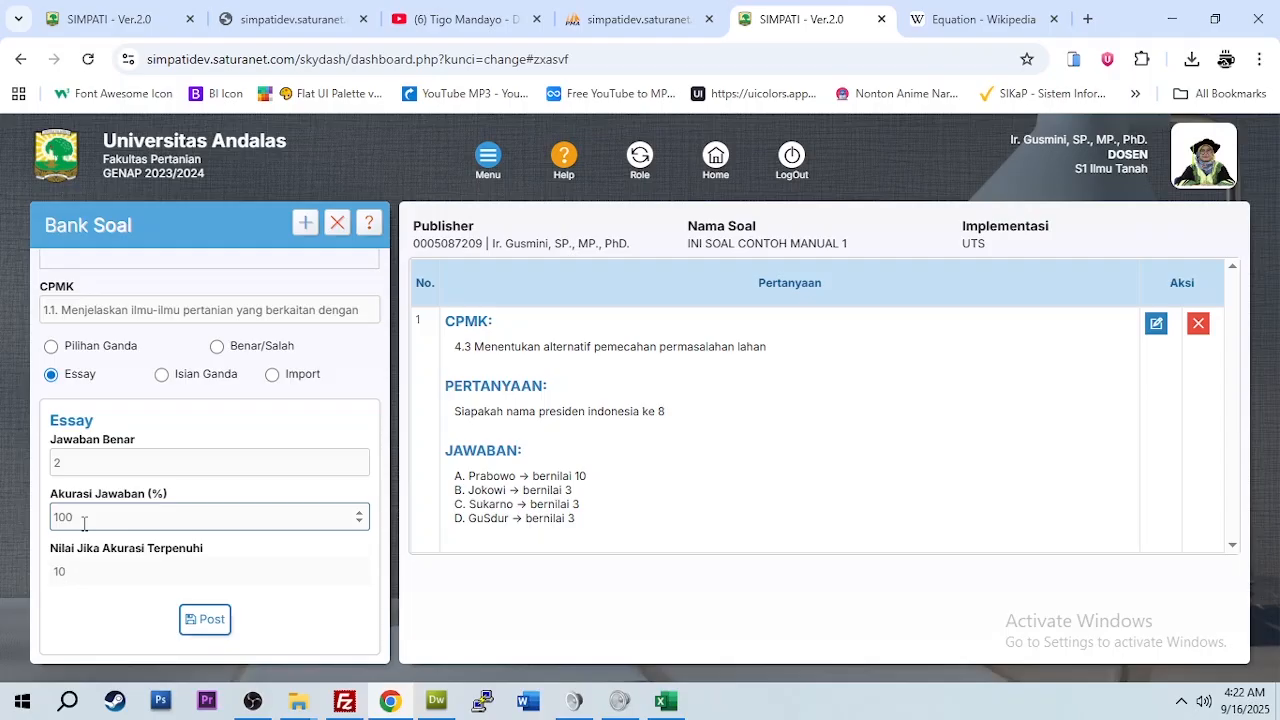
scroll(84, 524, "up", 3)
scroll(84, 524, "down", 3)
scroll(84, 524, "up", 3)
scroll(85, 531, "down", 3)
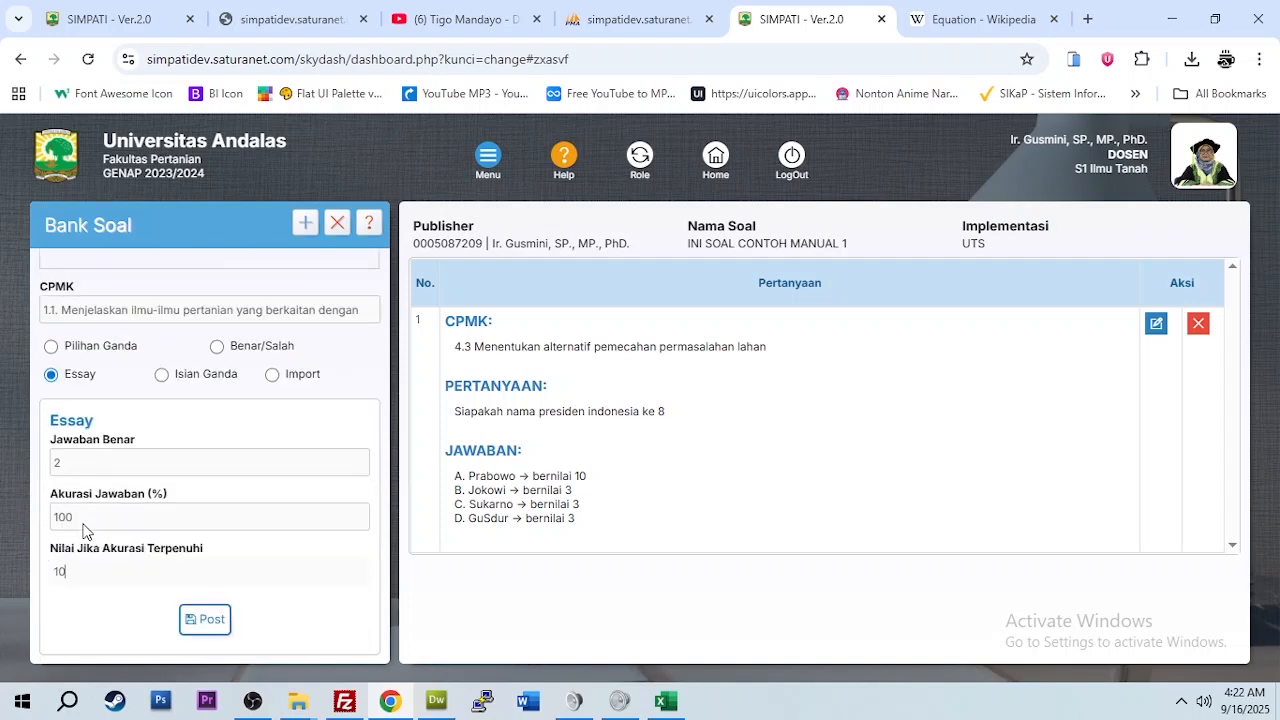
Step: Restore the accuracy to 100 after briefly trying 30, then post the essay question
left_click(70, 465)
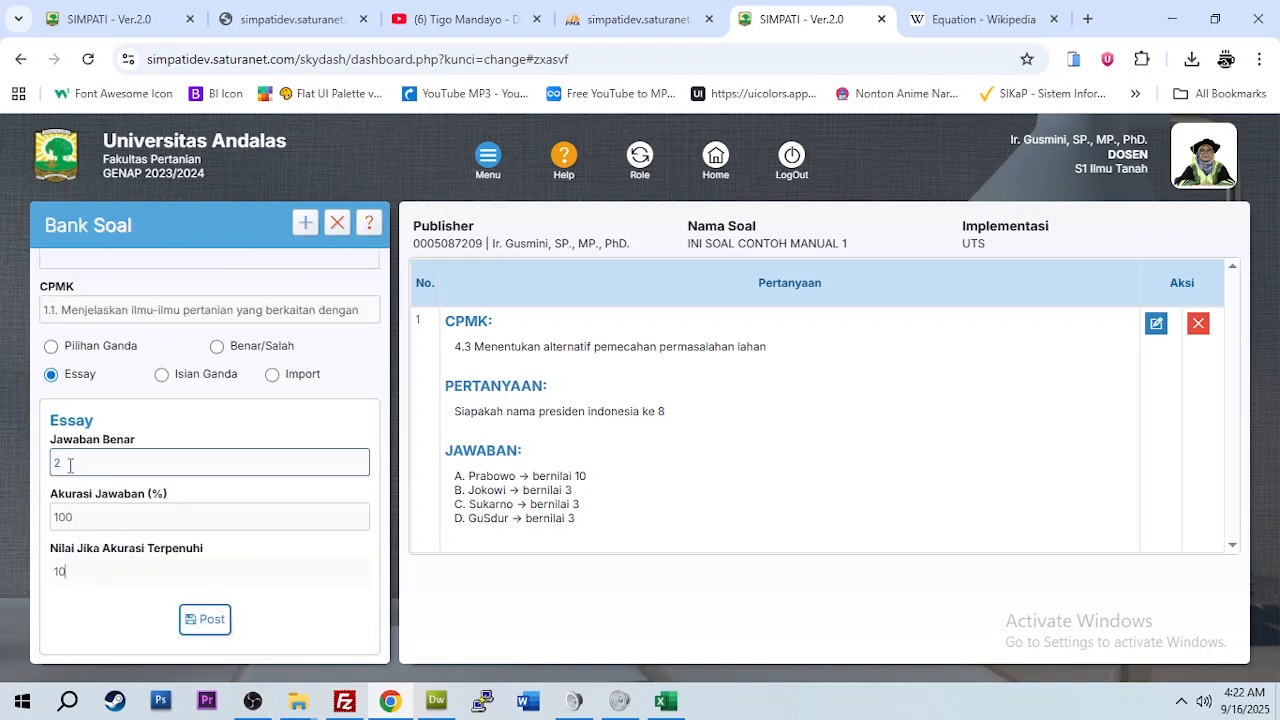
left_click(76, 517)
left_click_drag(76, 517, 40, 527)
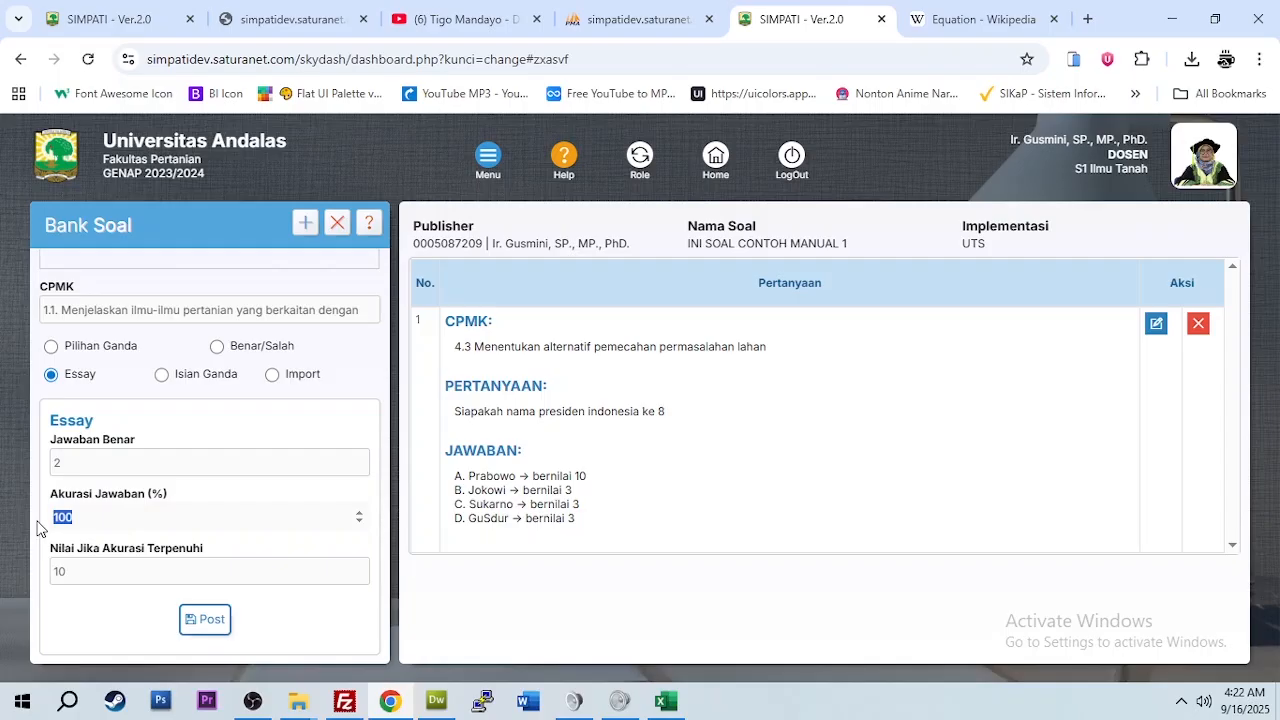
type("30")
left_click(72, 571)
left_click_drag(72, 571, 44, 583)
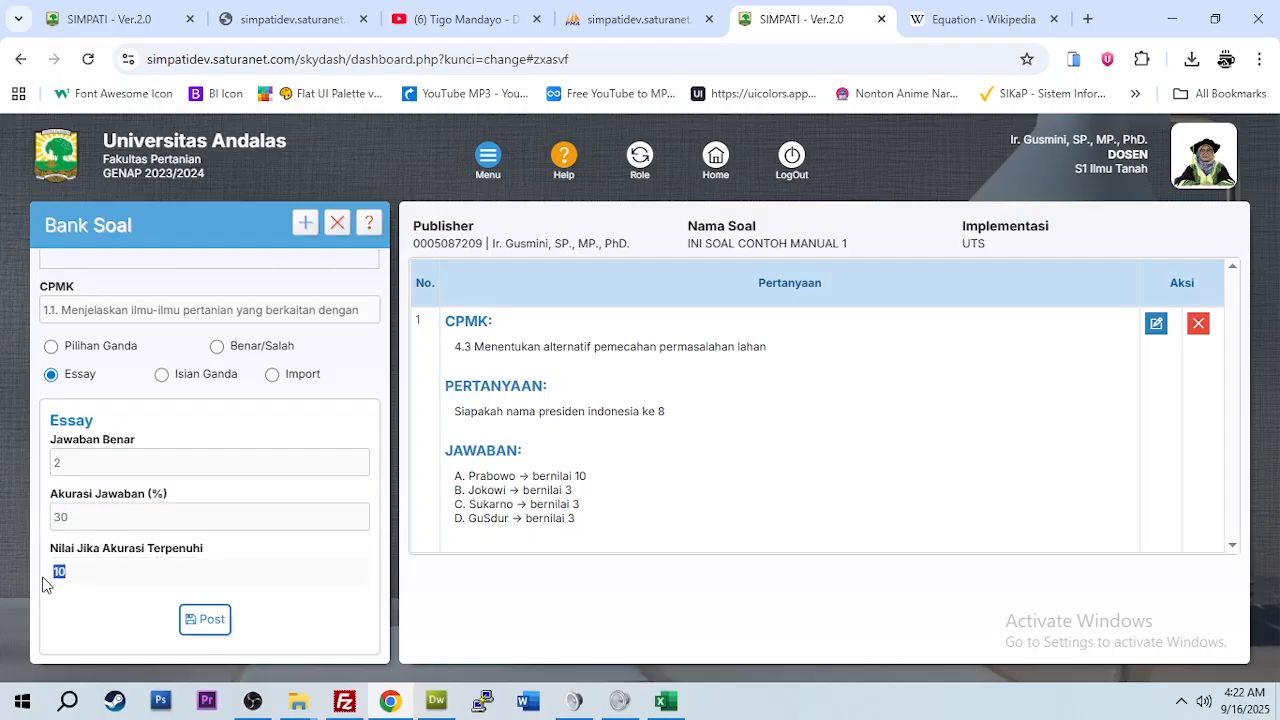
left_click(82, 518)
left_click_drag(82, 518, 3, 530)
type("100")
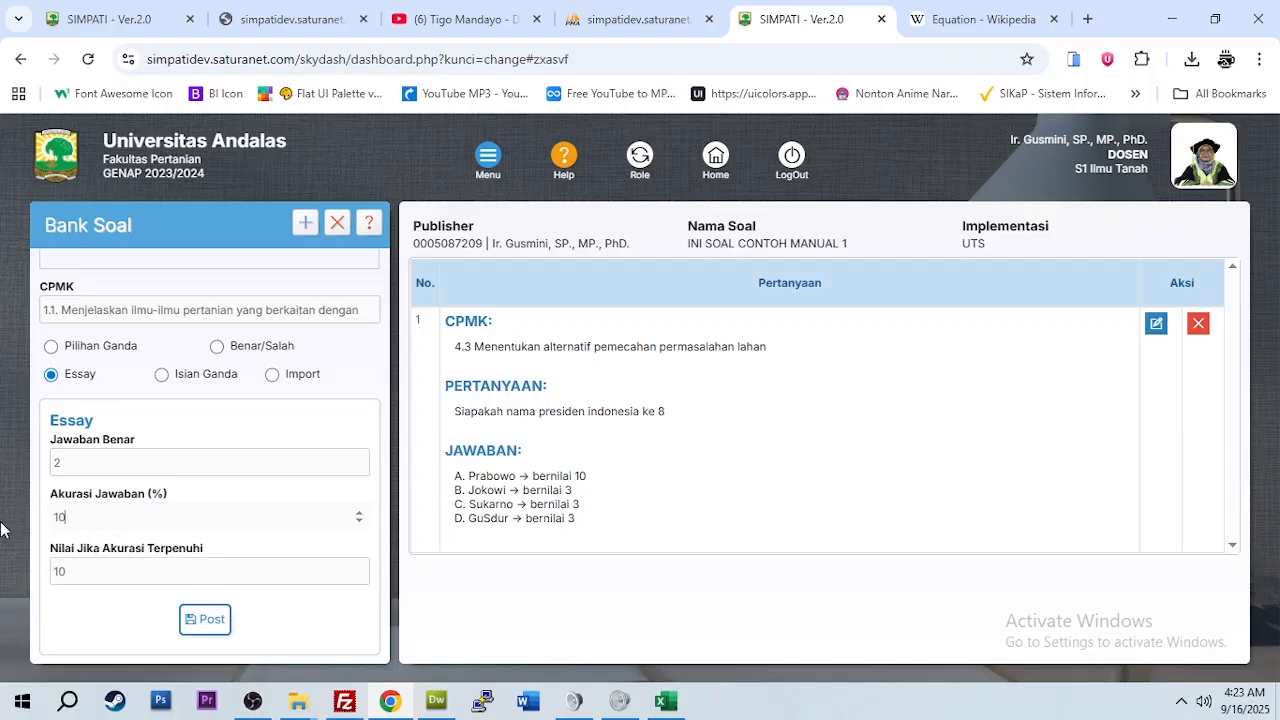
left_click(207, 620)
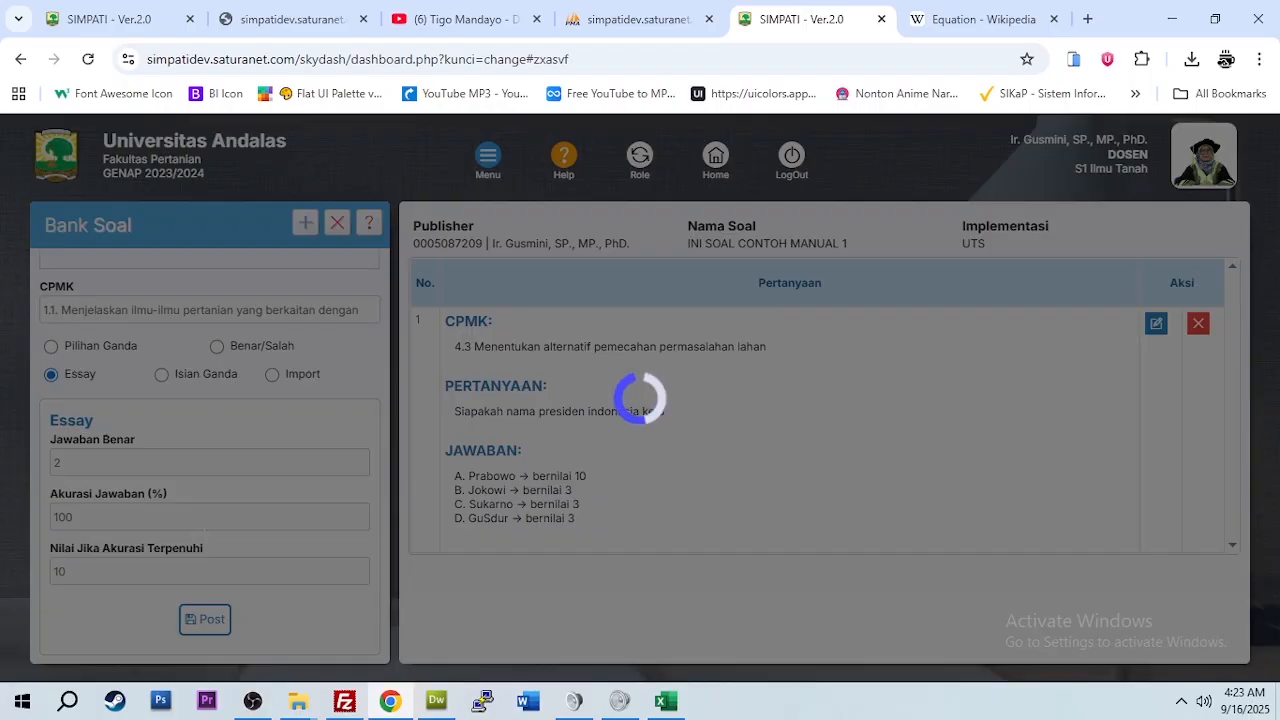
Step: Scroll to question 2 and highlight its arcsin formula and essay answer in the list
scroll(531, 512, "down", 1)
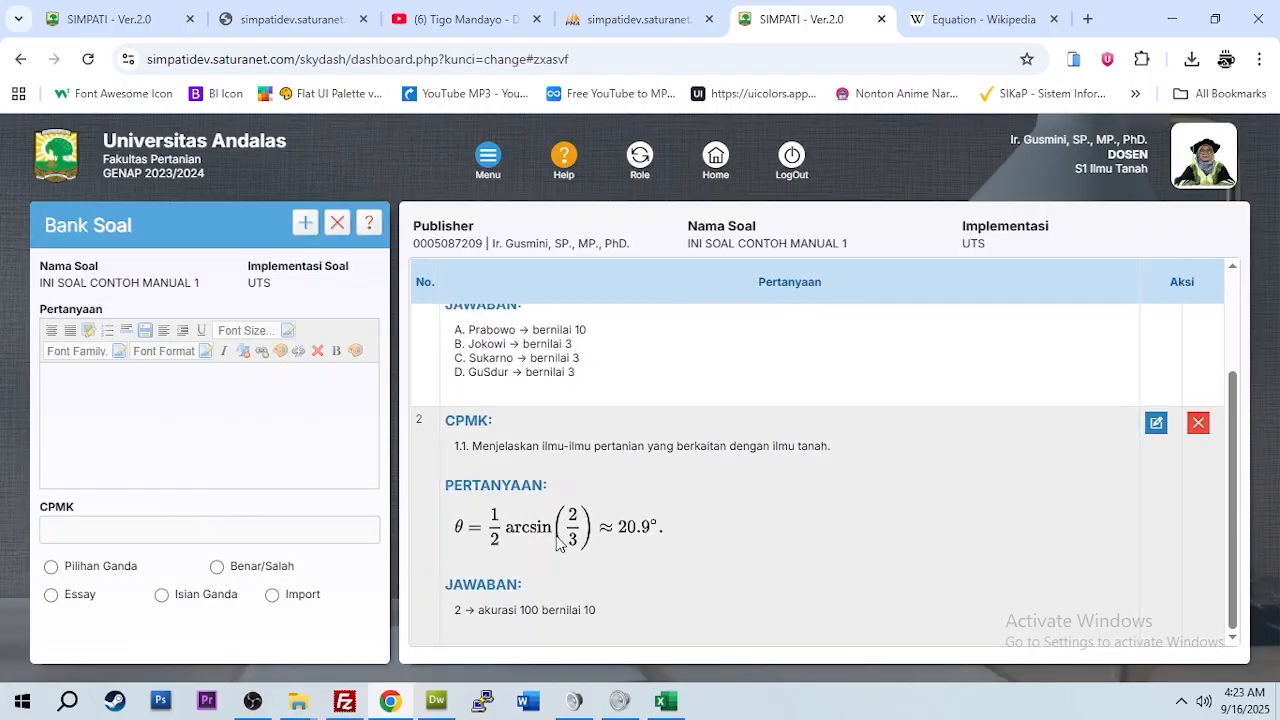
left_click_drag(452, 528, 642, 530)
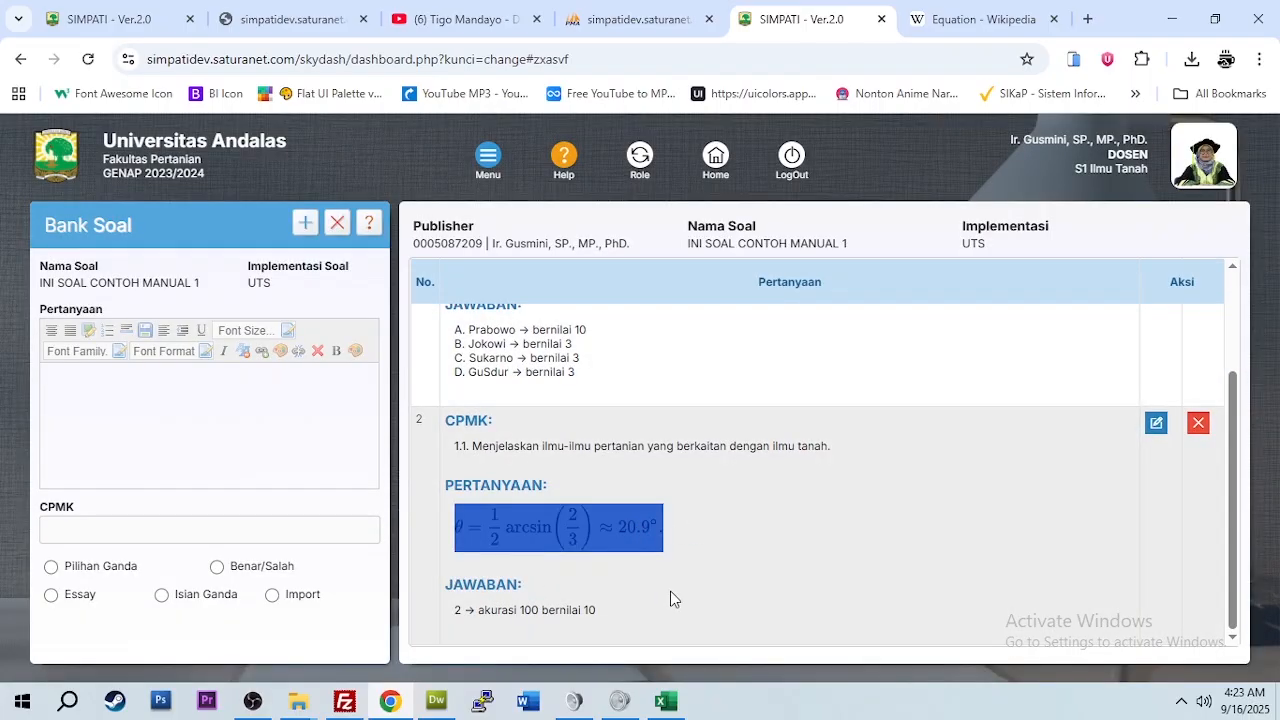
left_click_drag(452, 609, 670, 616)
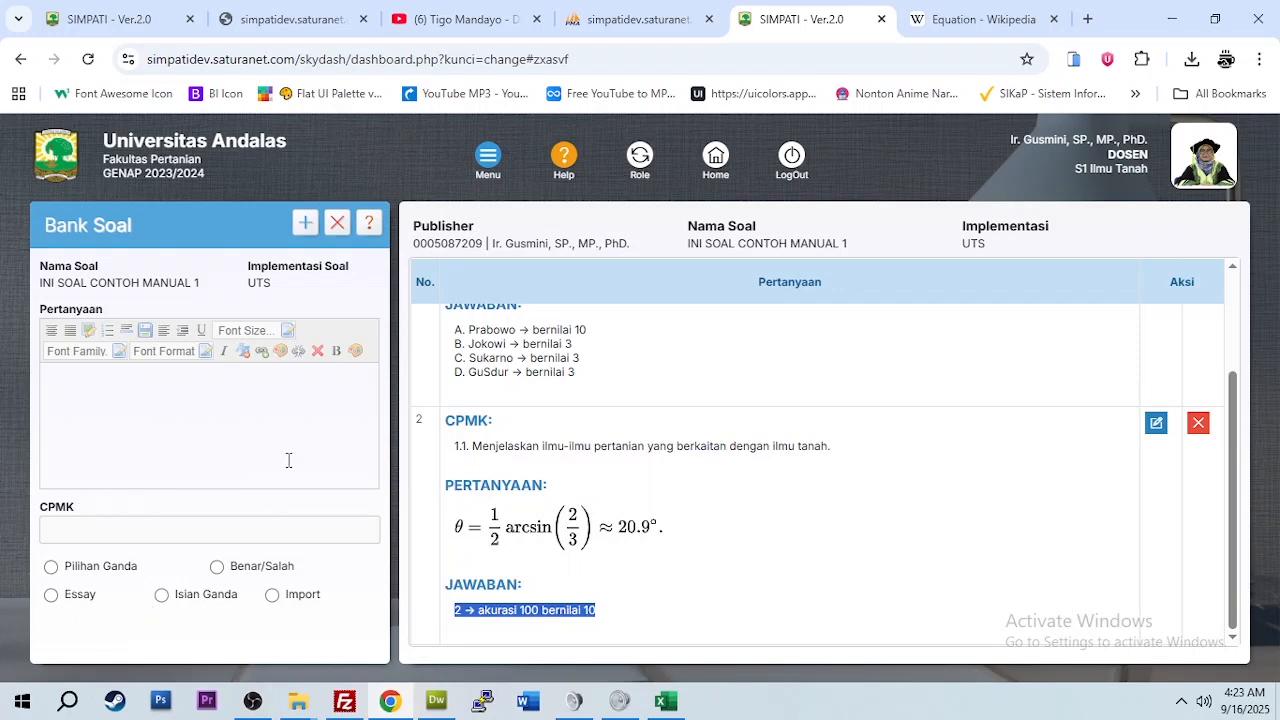
left_click(249, 382)
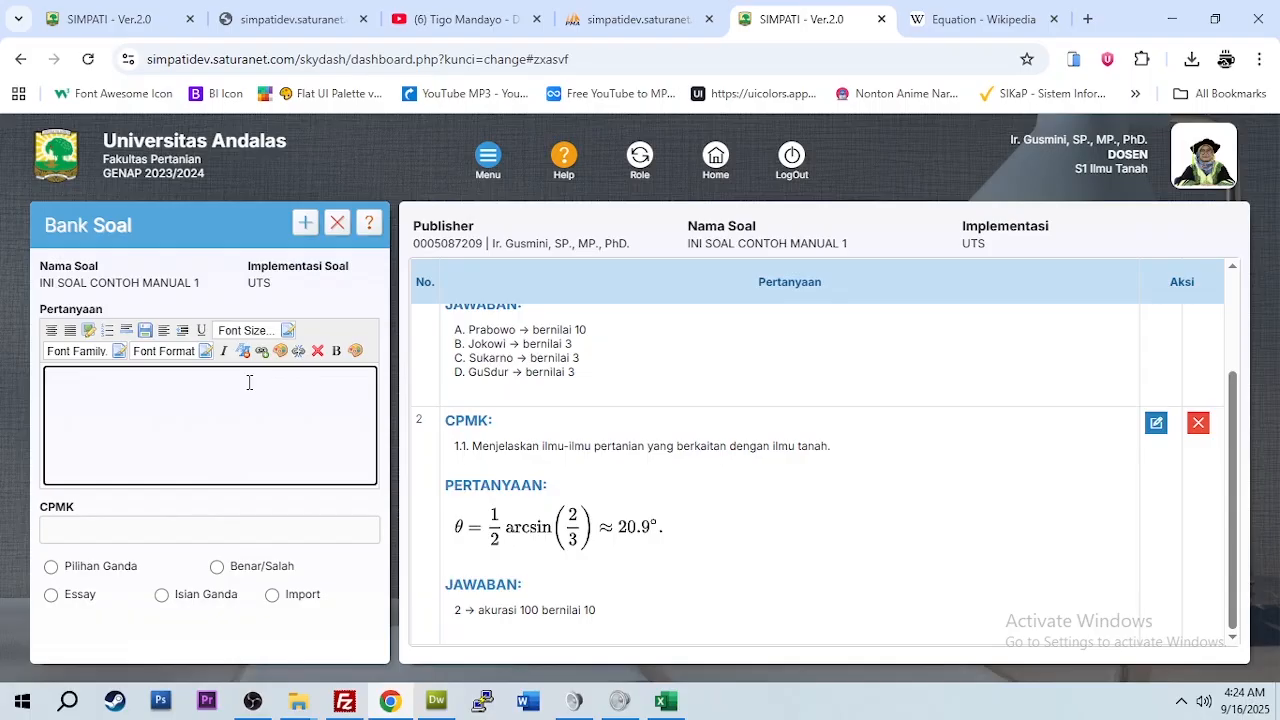
Step: Type 'Apakah video ini benar atau hoax' as the new question's text in the Pertanyaan editor
type("pakah video ini benar atau hoax")
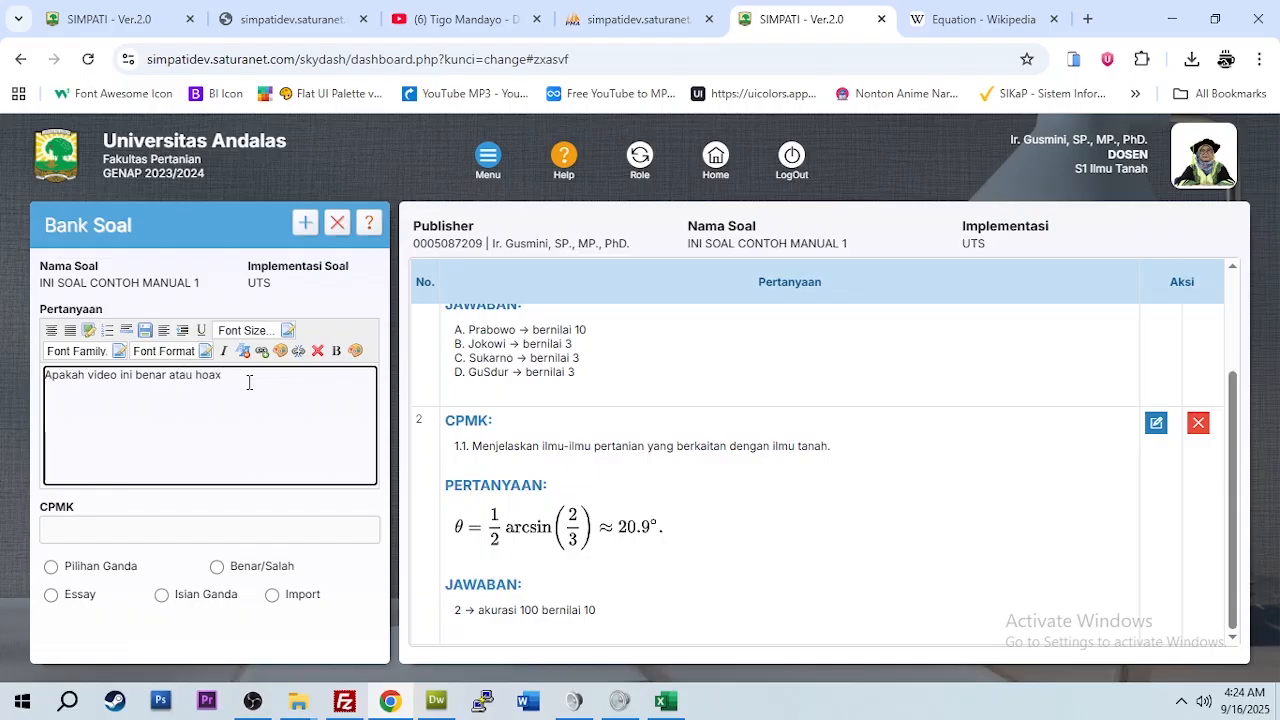
Step: On YouTube, find the '45 Jutsu Kuat Tapi Hanya Ditampilkan Sekali Di Naruto' video, play it, then pause it
left_click(459, 17)
scroll(824, 405, "down", 3)
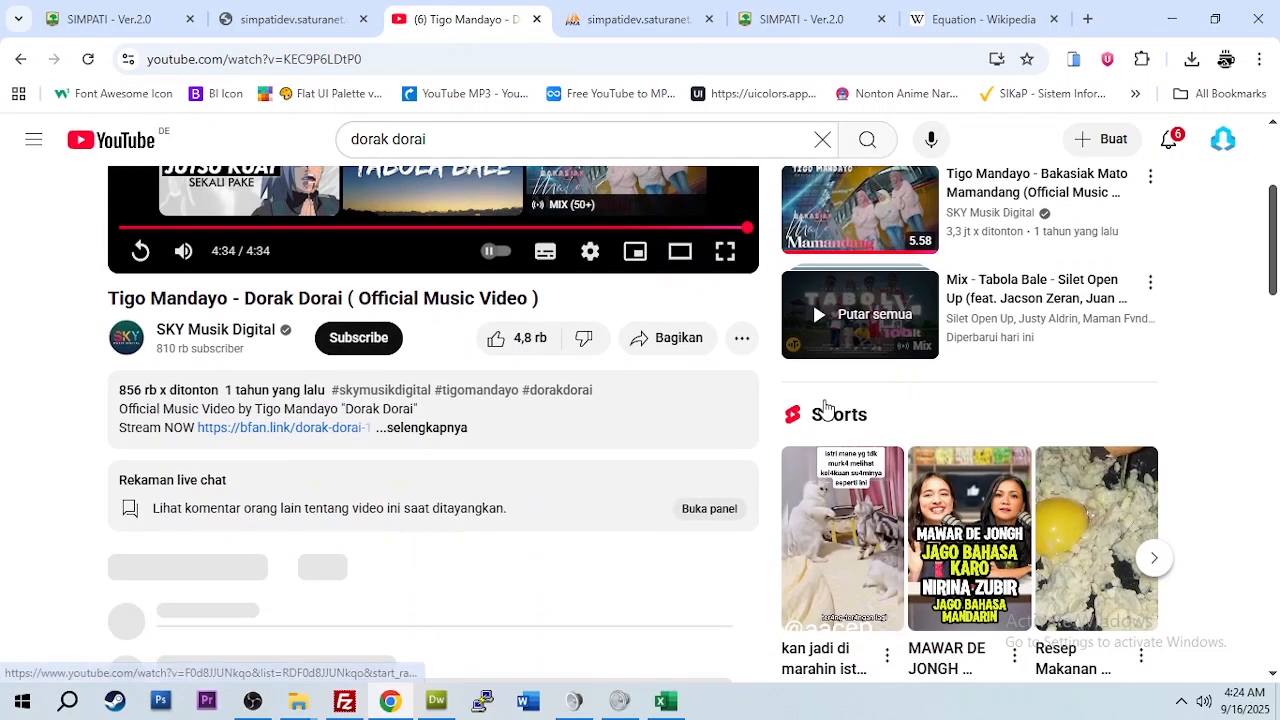
scroll(565, 407, "down", 3)
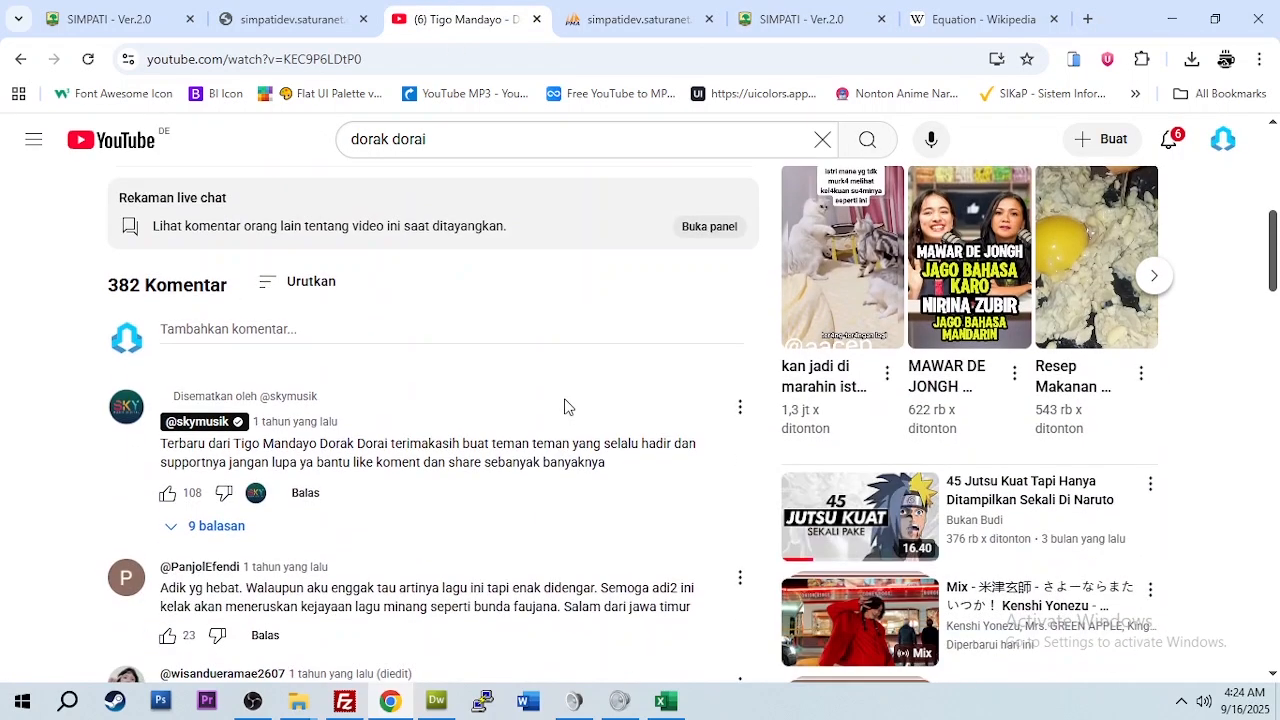
scroll(565, 407, "down", 3)
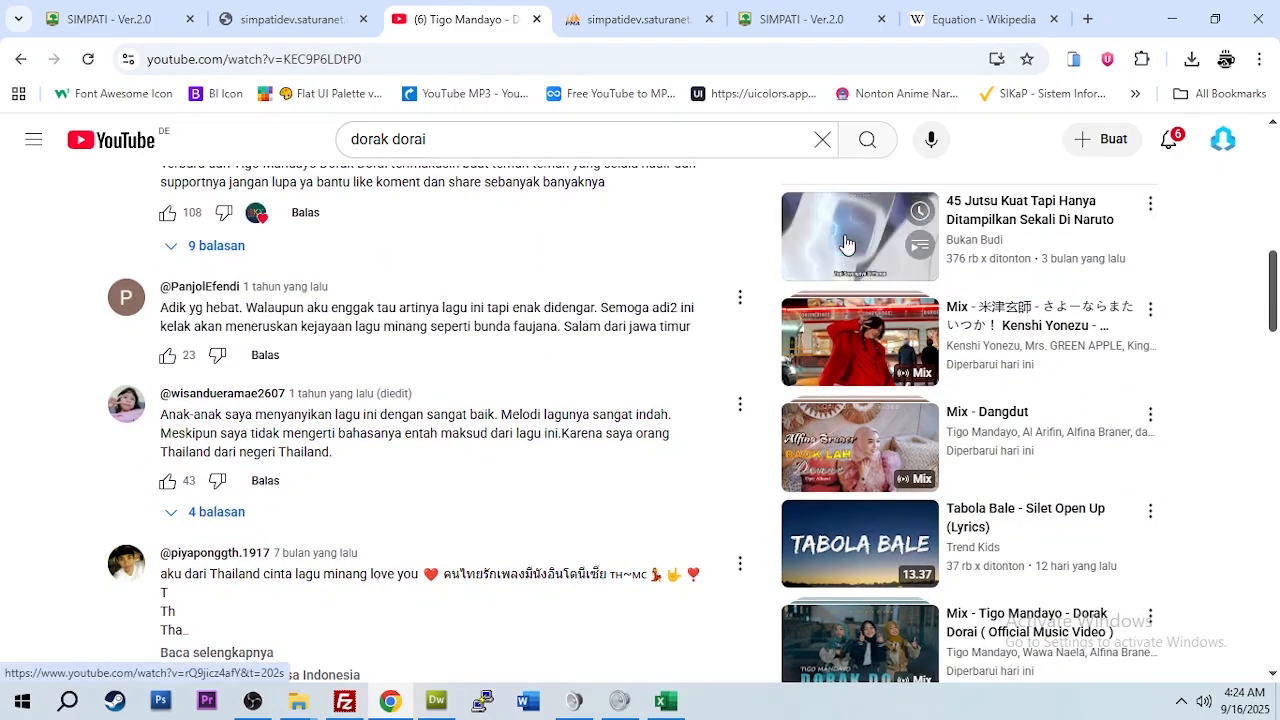
left_click(845, 244)
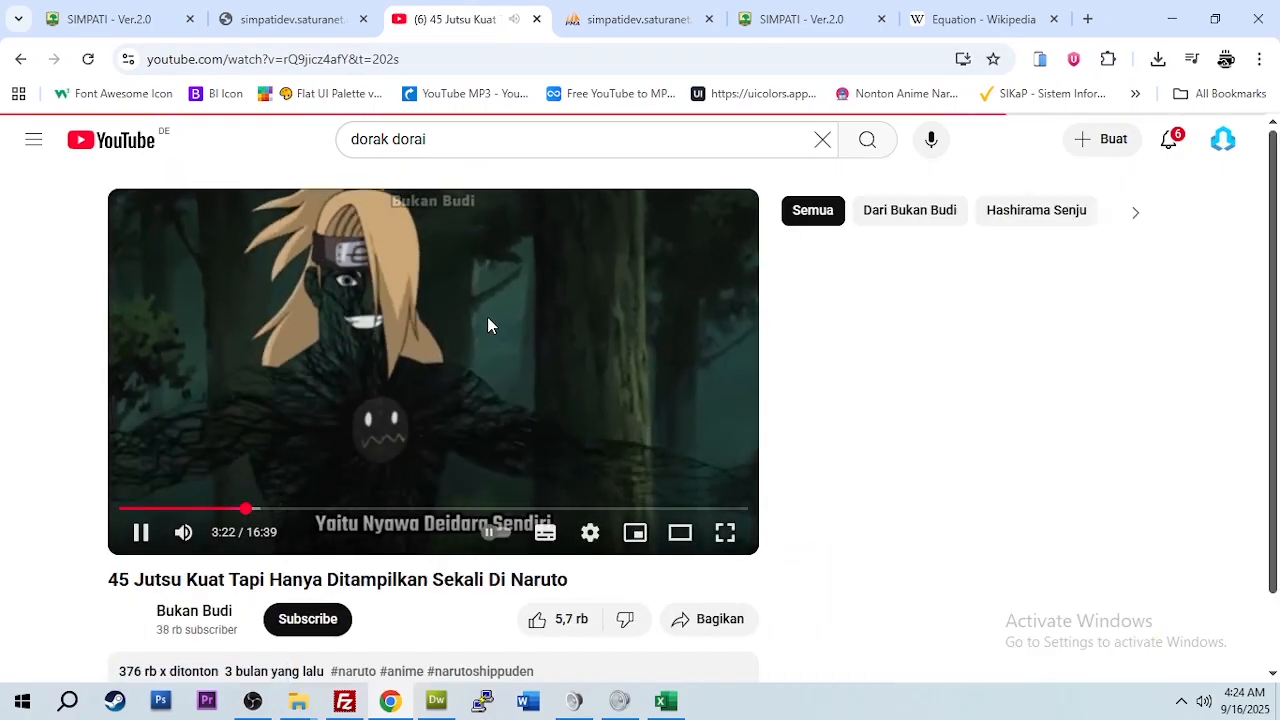
right_click(487, 316)
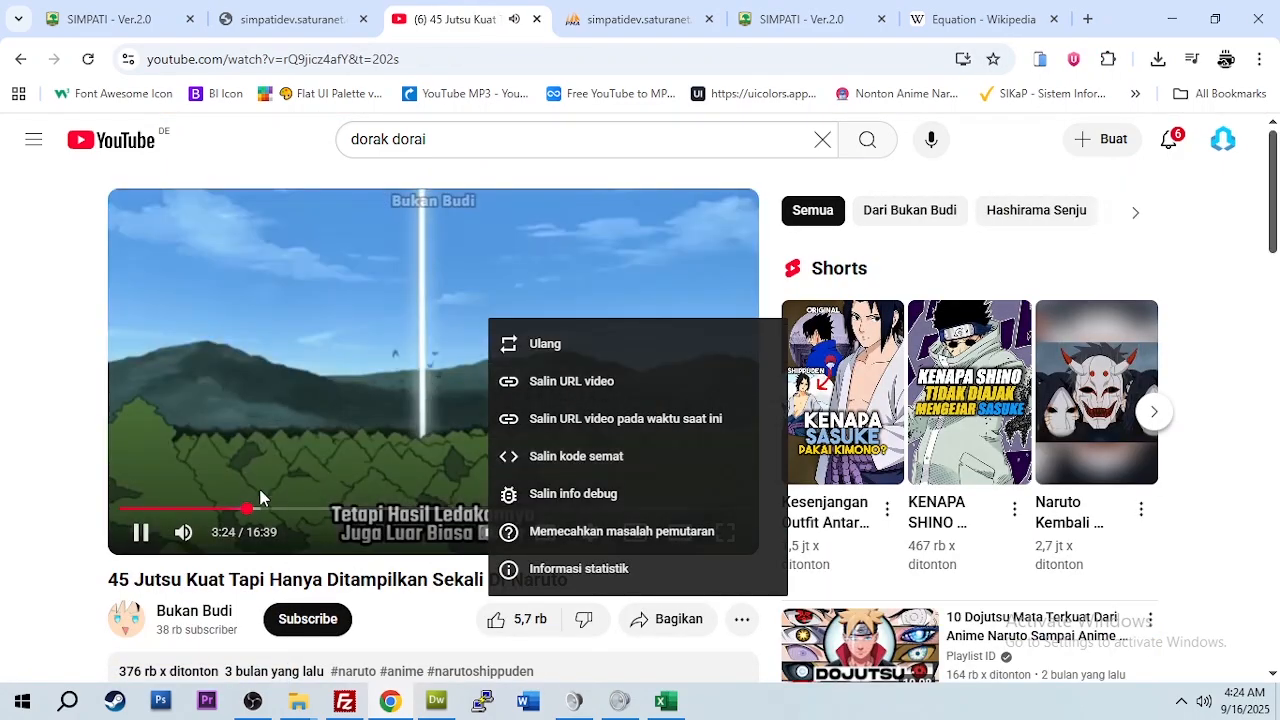
left_click(141, 532)
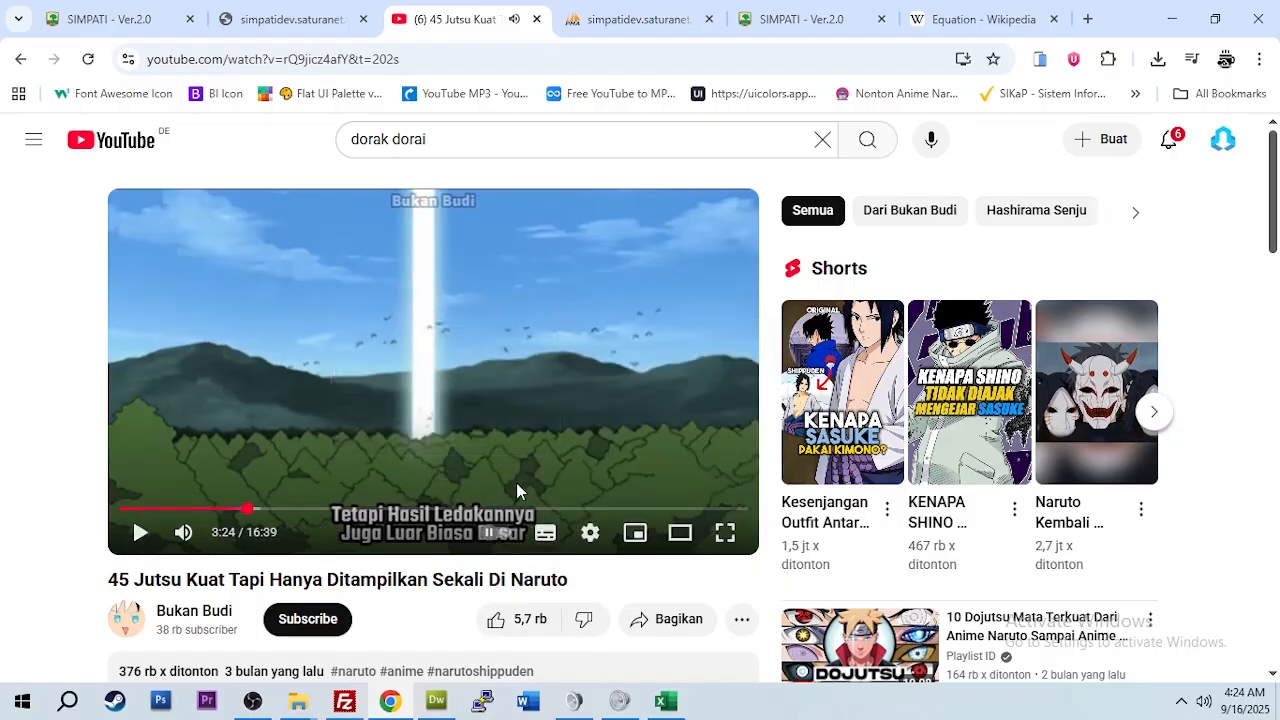
Step: Copy the video's embed code with 'Salin kode sematan' and return to SIMPATI
right_click(517, 324)
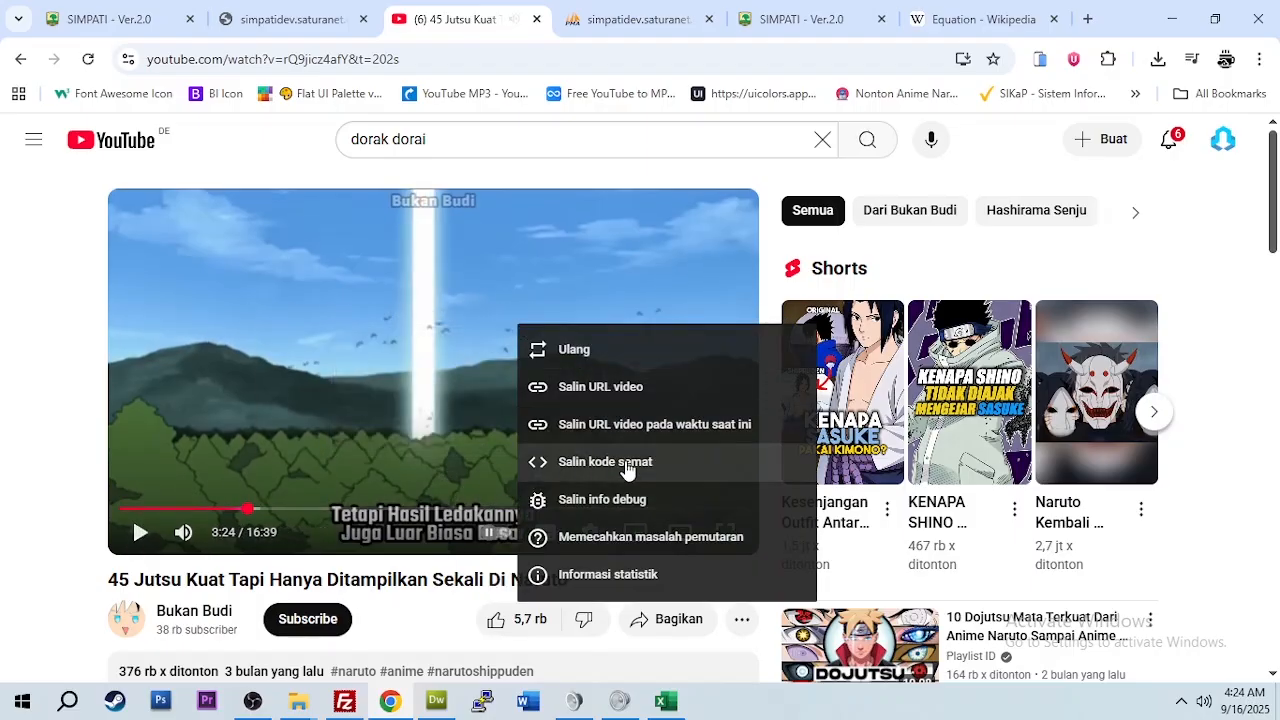
left_click(626, 466)
left_click(777, 20)
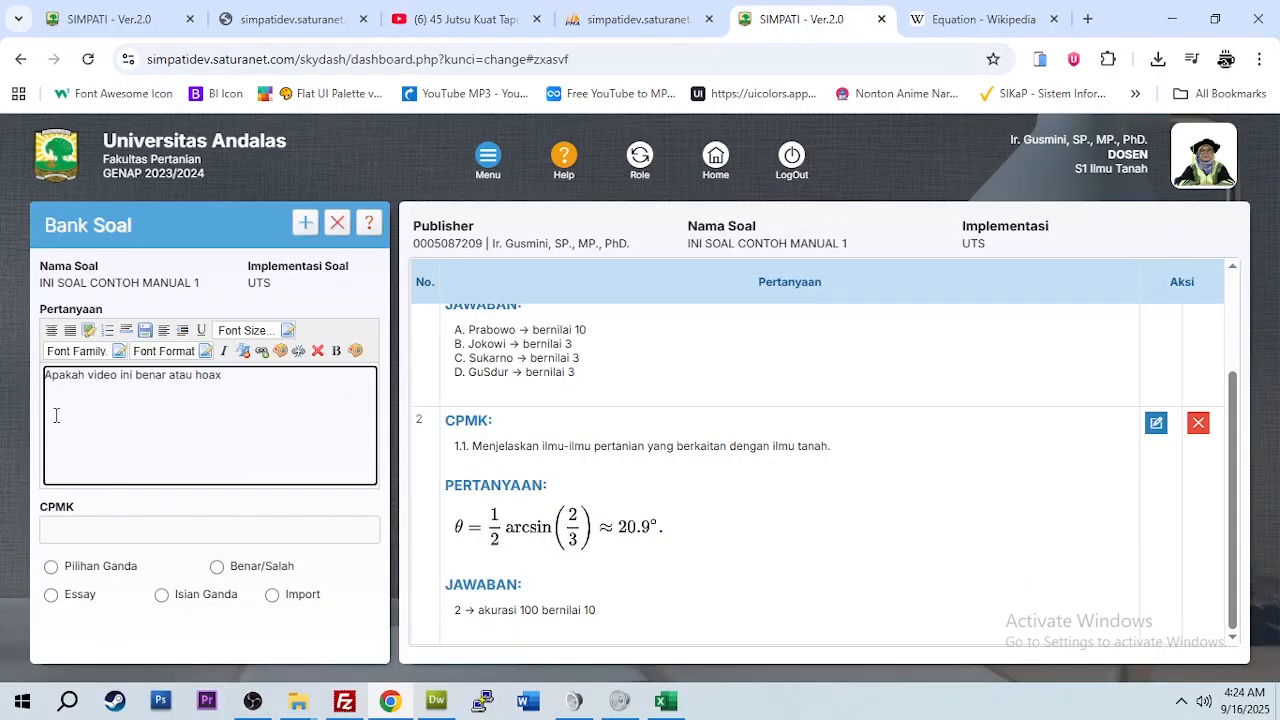
Step: Paste the YouTube iframe code on a new line under the question and set CPMK 2.4 on soil degradation
left_click(236, 421)
key("Return")
key("Return")
type("<iframe width=\"695\" height=\"391\" src=\"https://www.youtube.com/embed/rQ9jicz4afY\" title=\"45 Jutsu Kuat Tapi Hanya Ditampilkan Sekali Di Naruto\" frameborder=\"0\" allow=\"accelerometer; autoplay; clipboard-write; encrypted-media; gyroscope; picture-in-picture; web-share\" referrerpolicy=\"strict-origin-when-cross-origin\" allowfullscreen></iframe>")
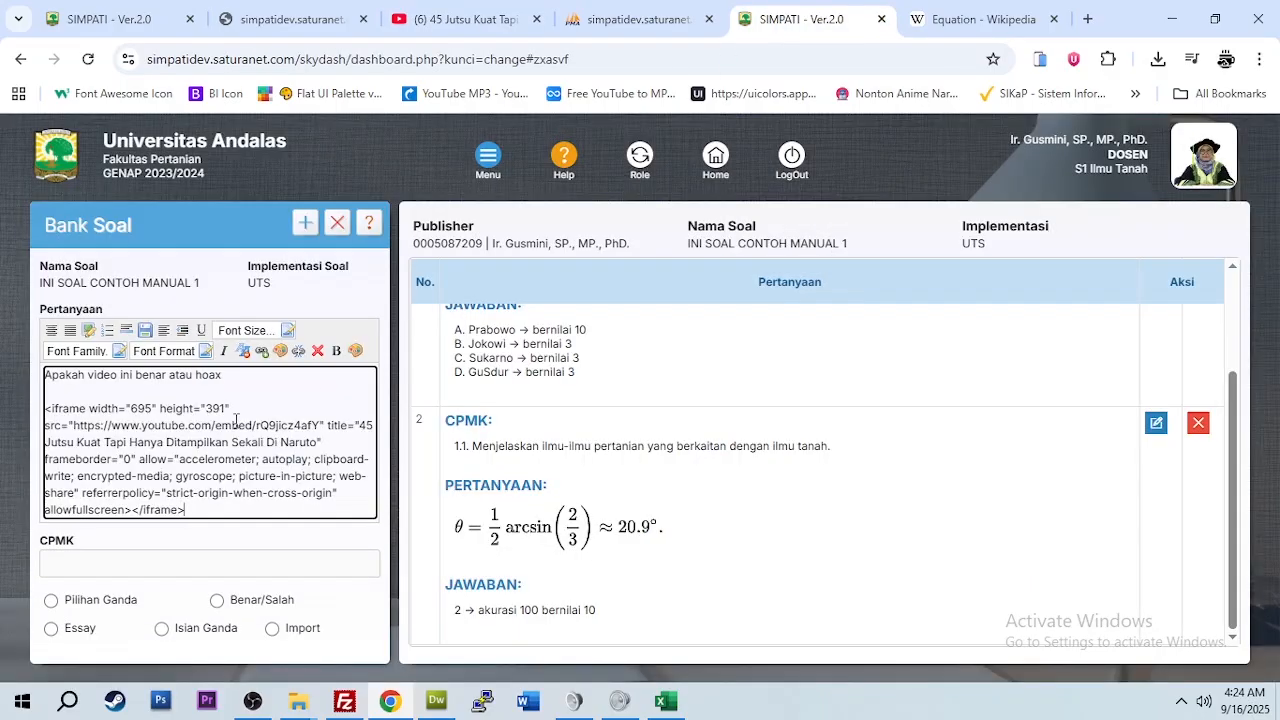
left_click(133, 563)
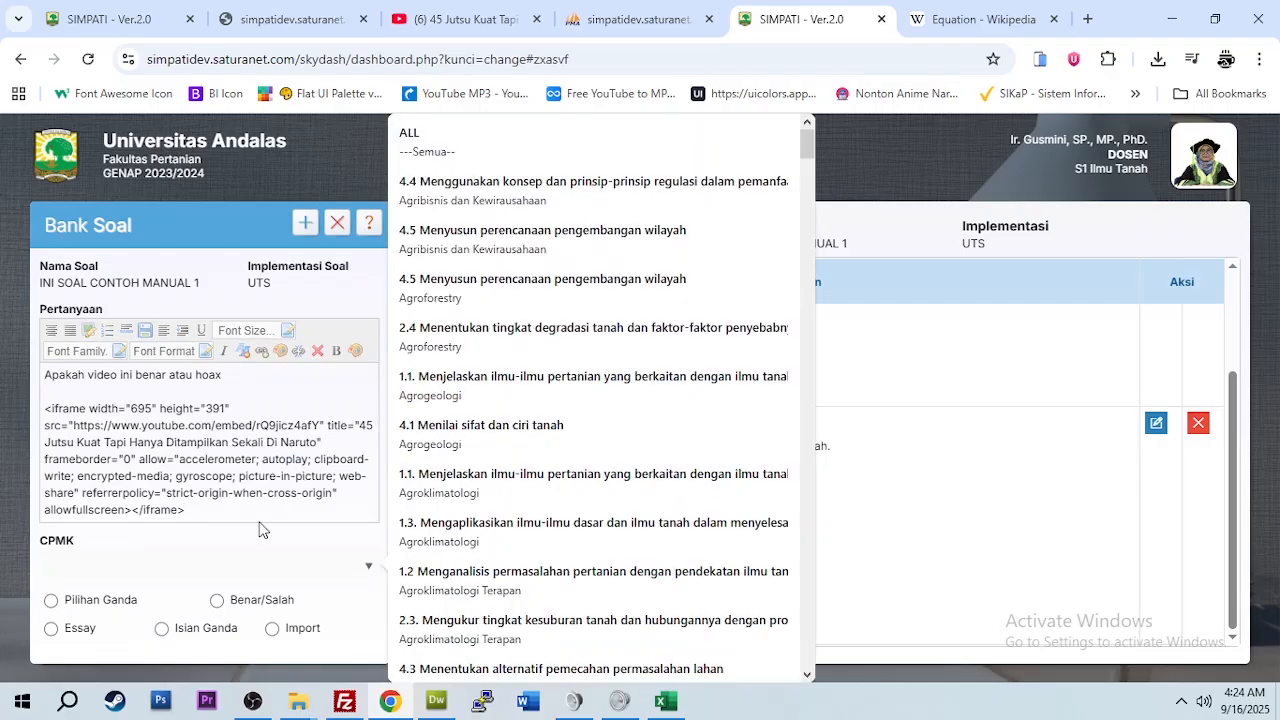
left_click(480, 335)
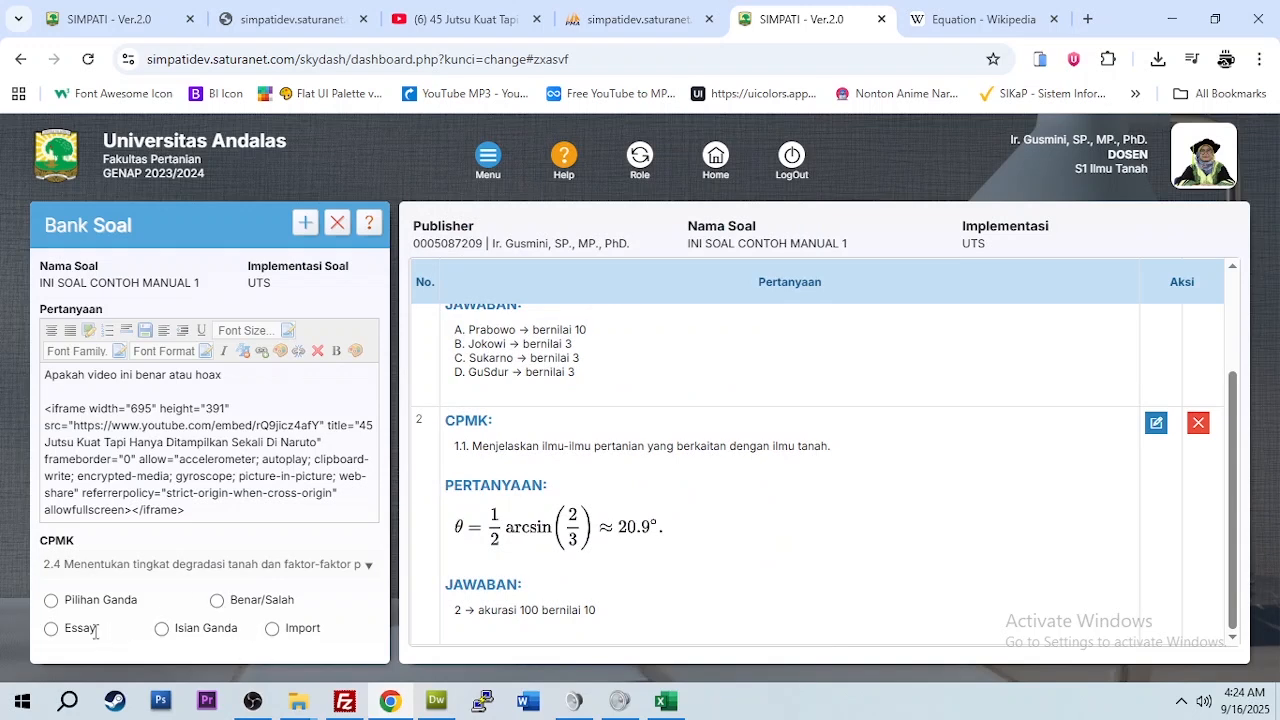
Step: Set the answer type to Benar/Salah after briefly trying Isian Ganda
left_click(162, 629)
scroll(200, 590, "down", 3)
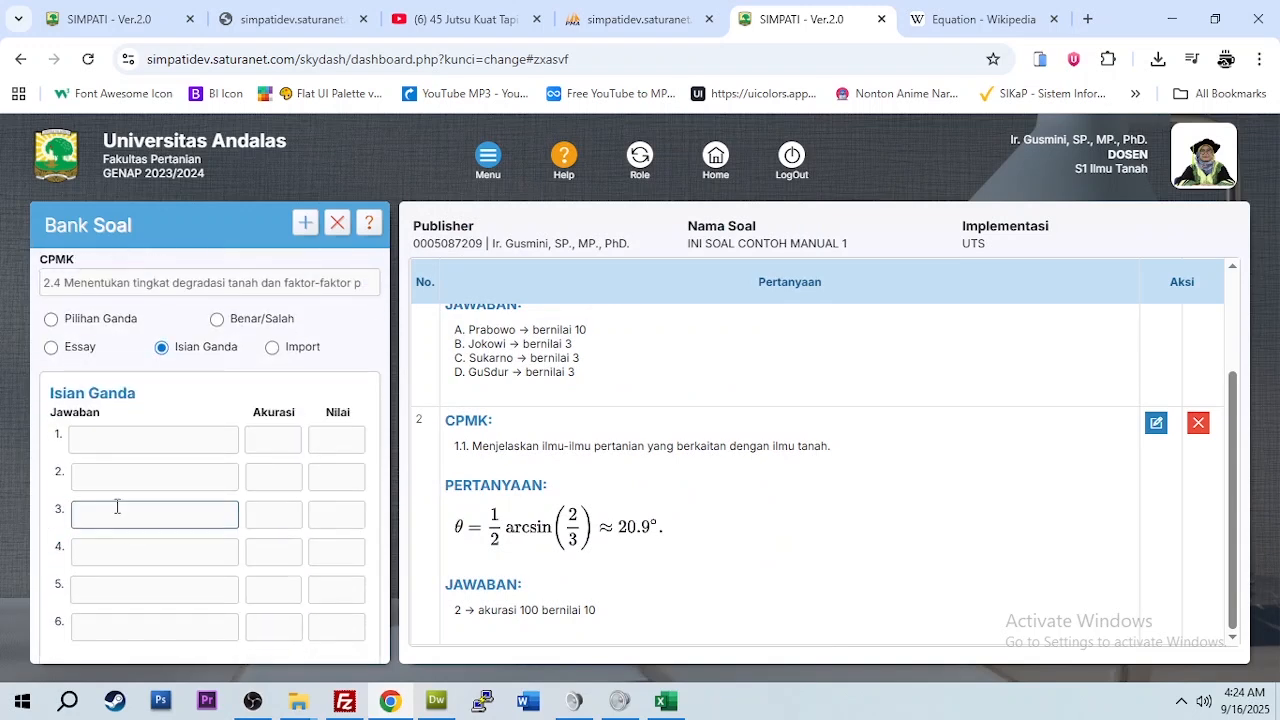
left_click(136, 442)
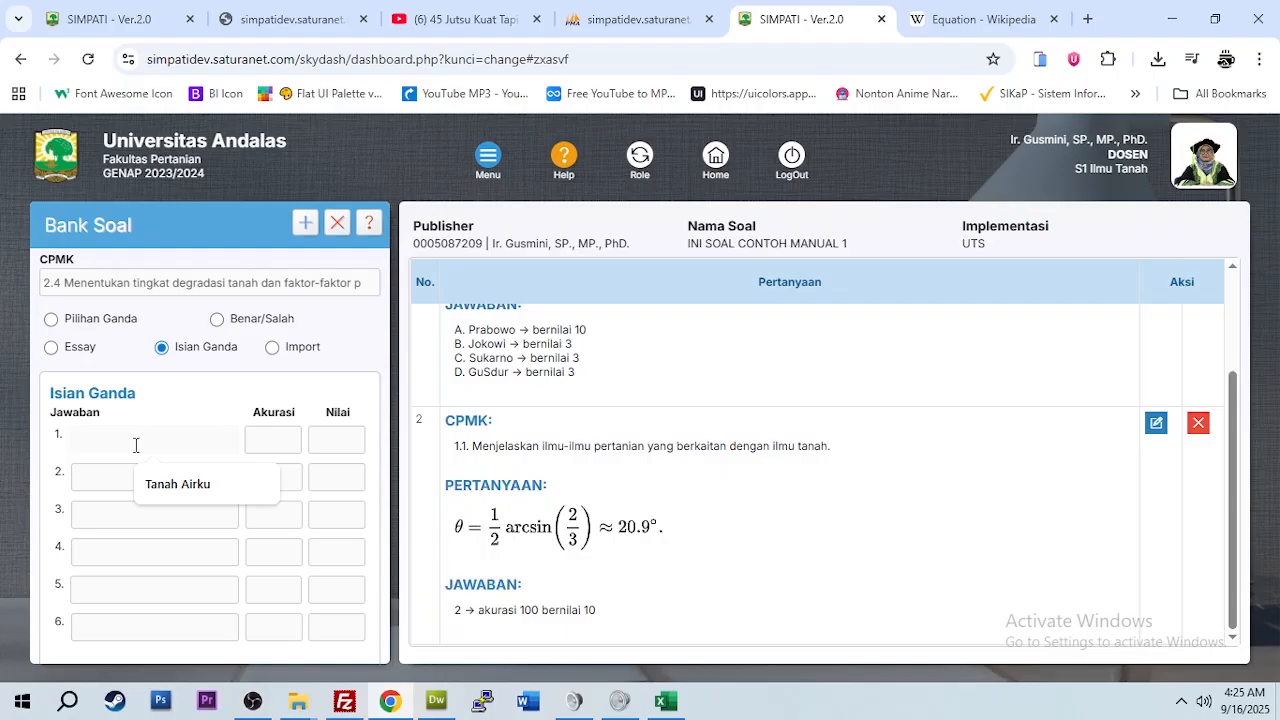
left_click(219, 320)
left_click(135, 495)
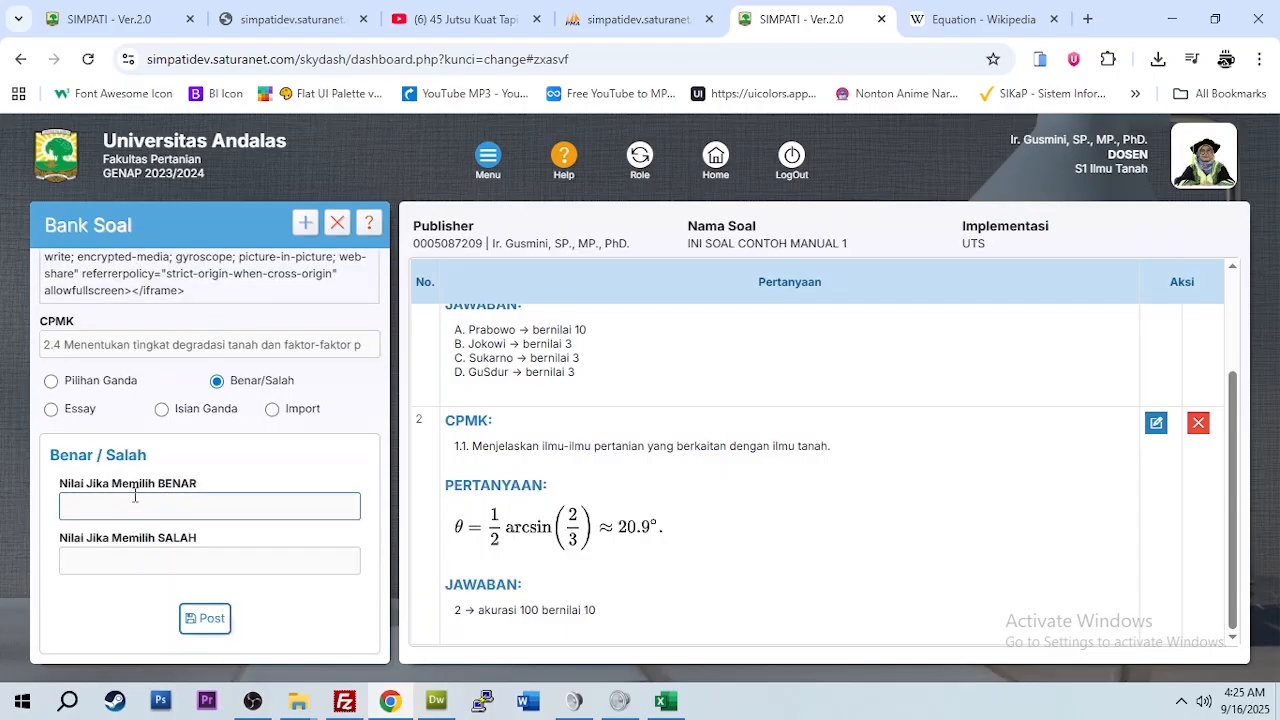
Step: Add '?' after 'hoax', give BENAR the value 100 and SALAH 0, and post the question
scroll(175, 430, "up", 2)
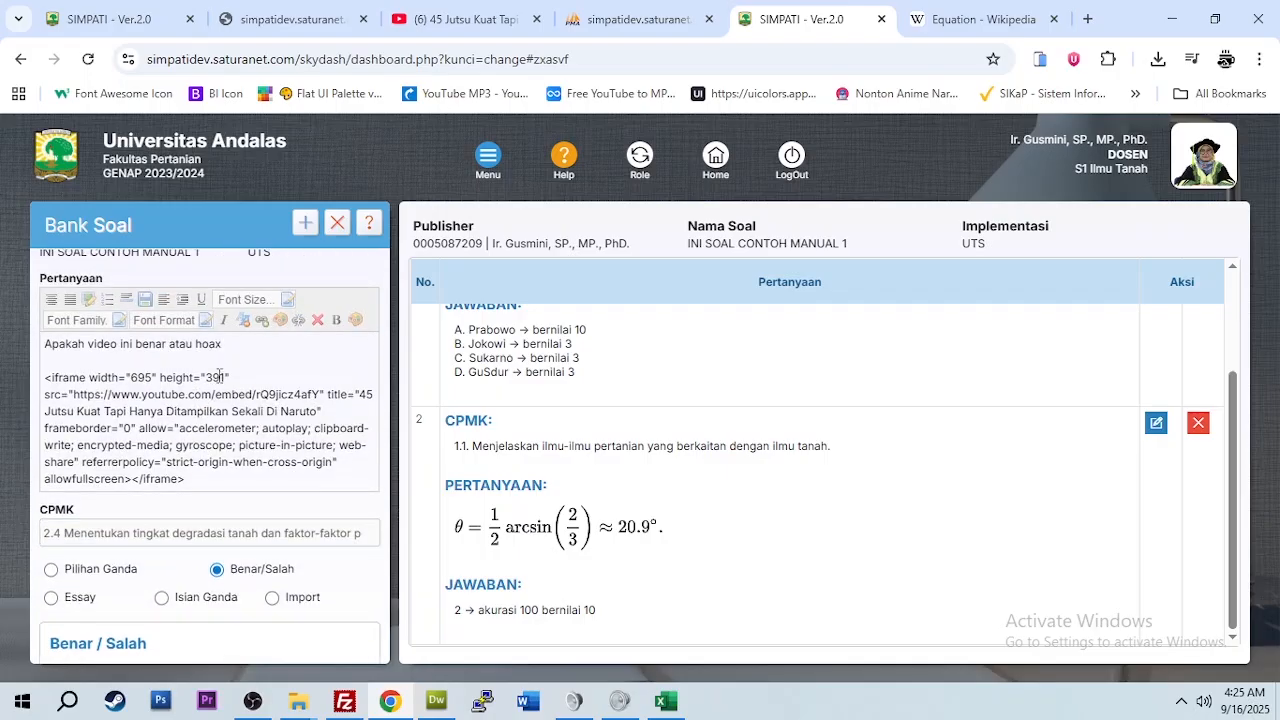
left_click(234, 344)
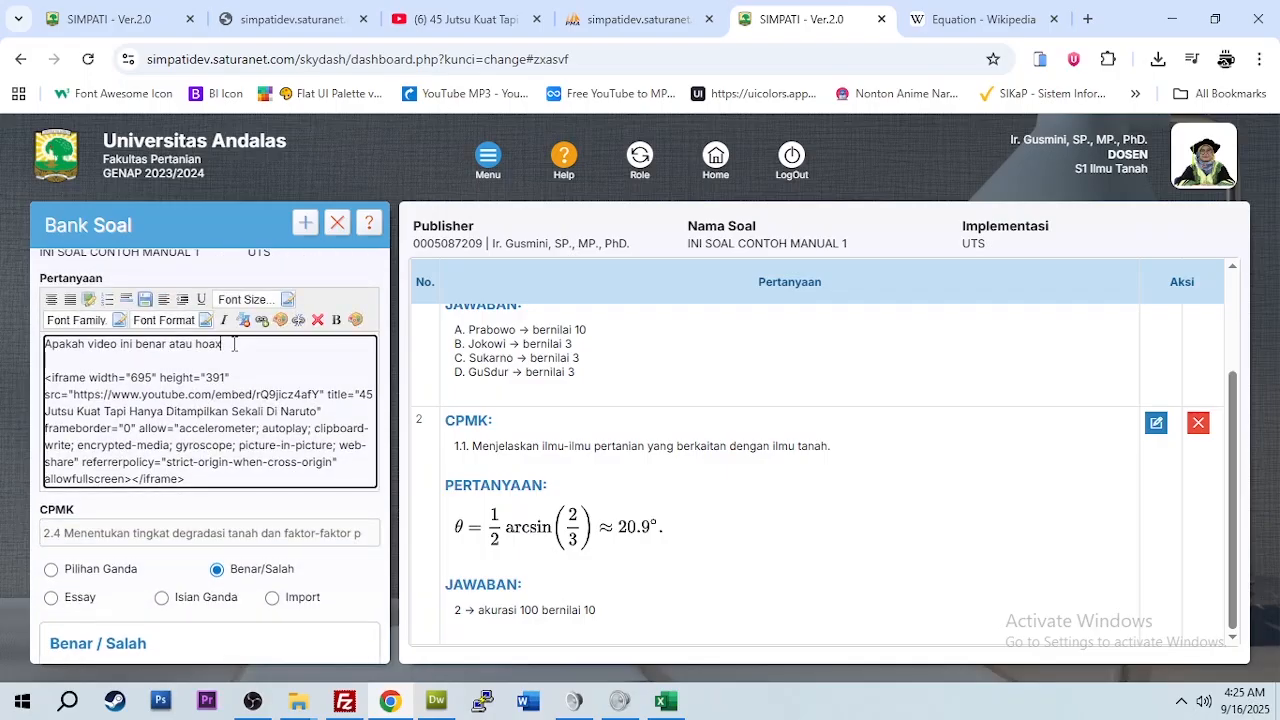
scroll(200, 430, "down", 2)
left_click(163, 510)
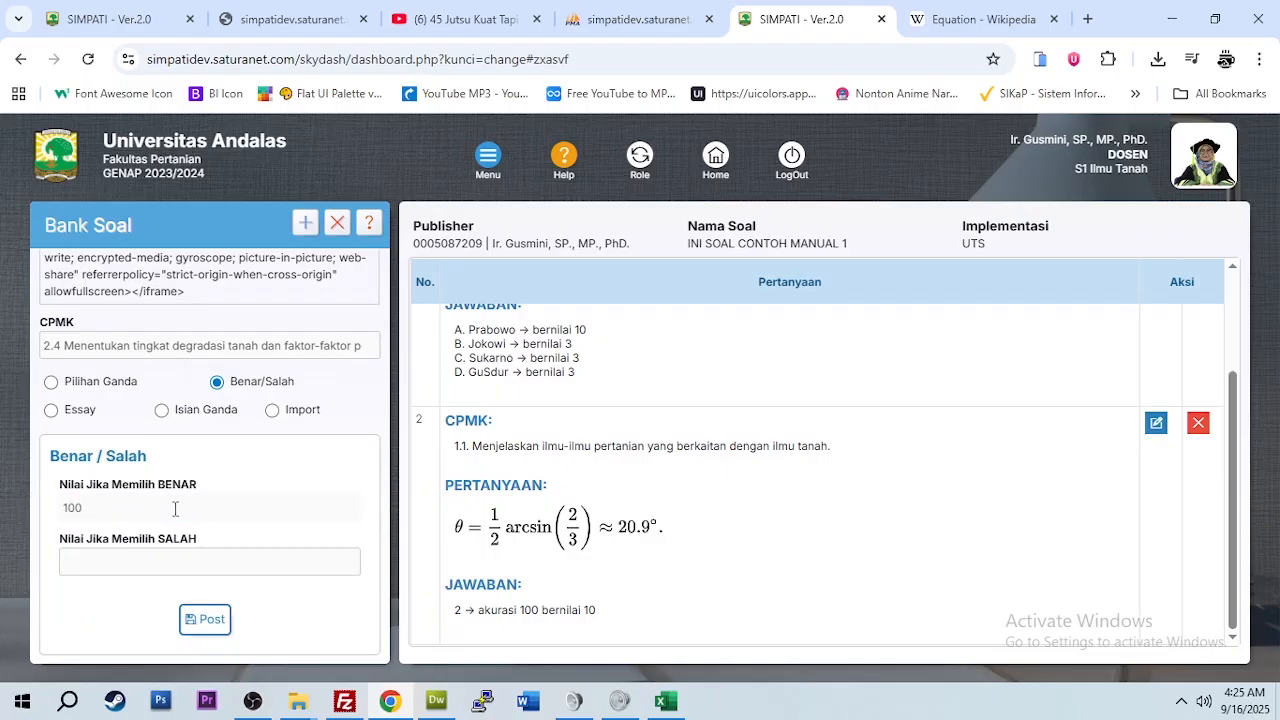
scroll(175, 509, "up", 2)
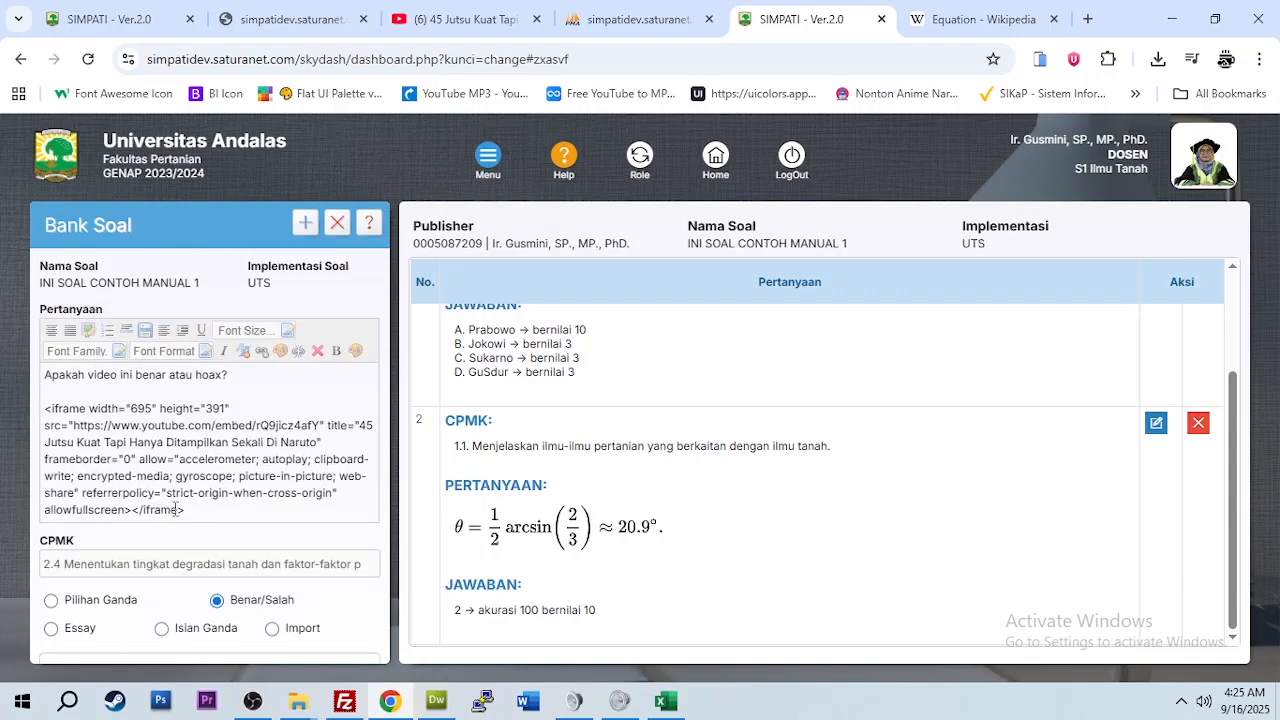
scroll(194, 509, "down", 2)
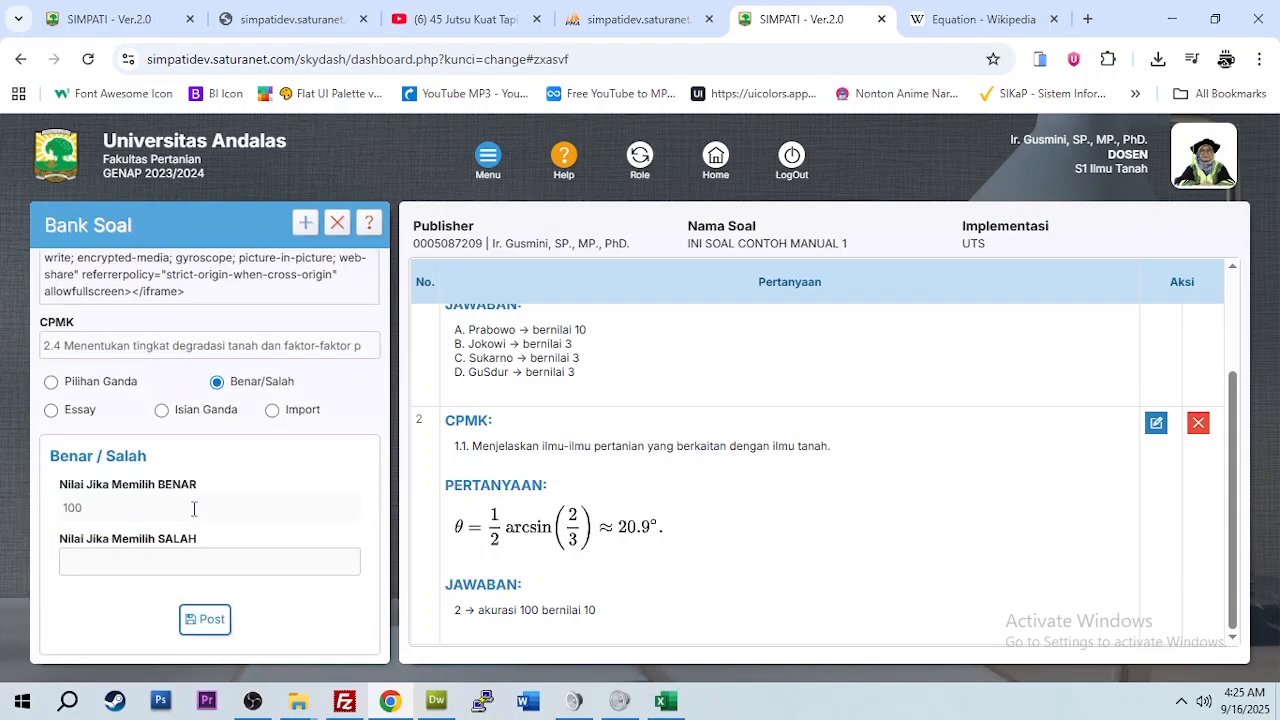
left_click(141, 563)
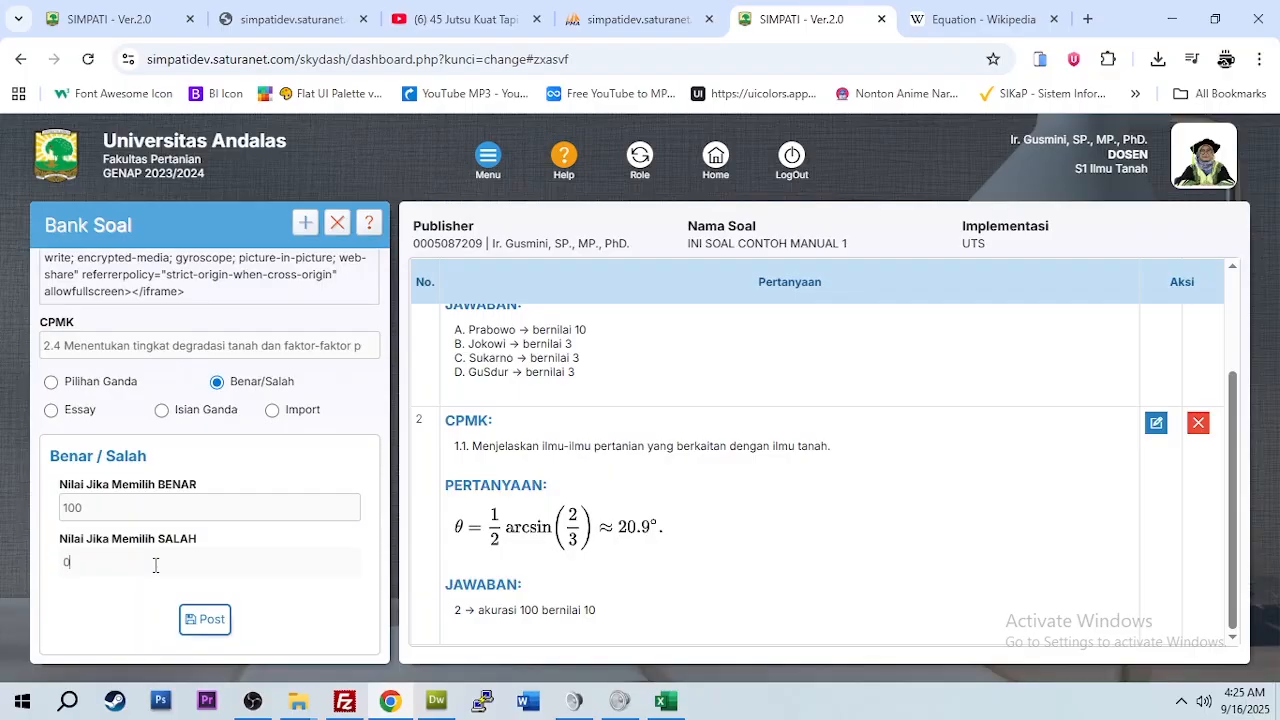
scroll(150, 434, "up", 2)
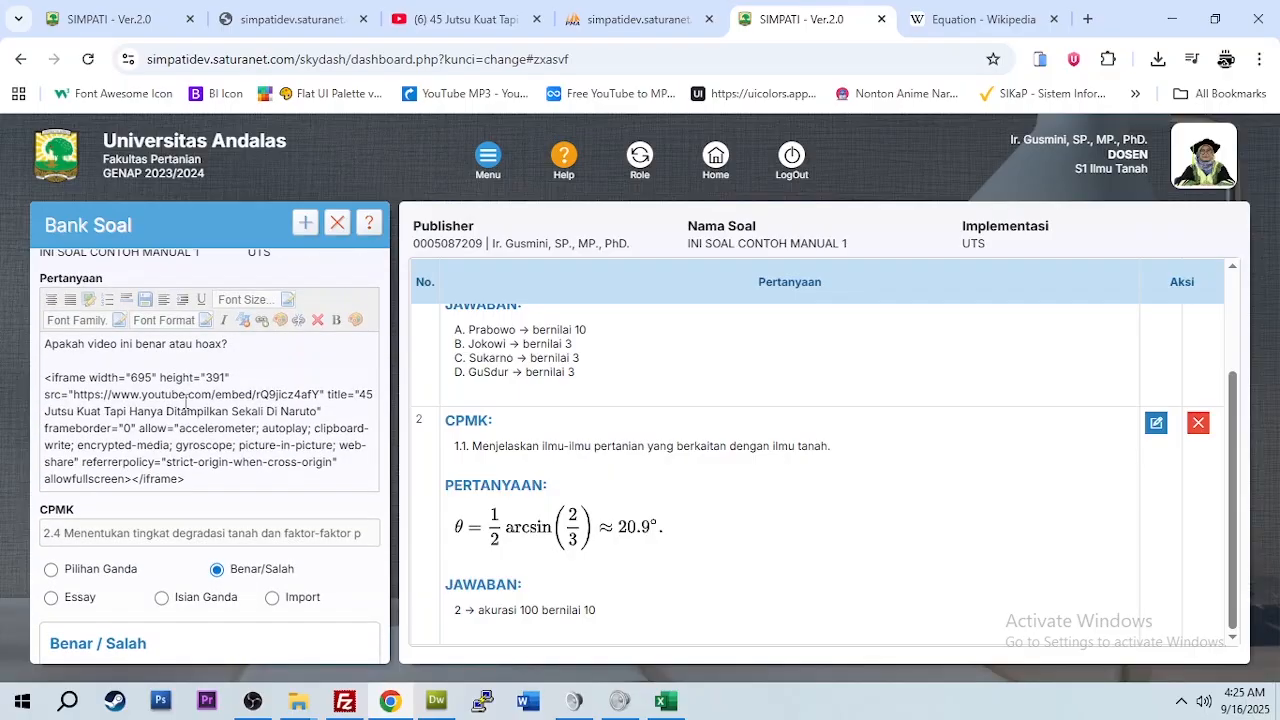
scroll(217, 390, "down", 2)
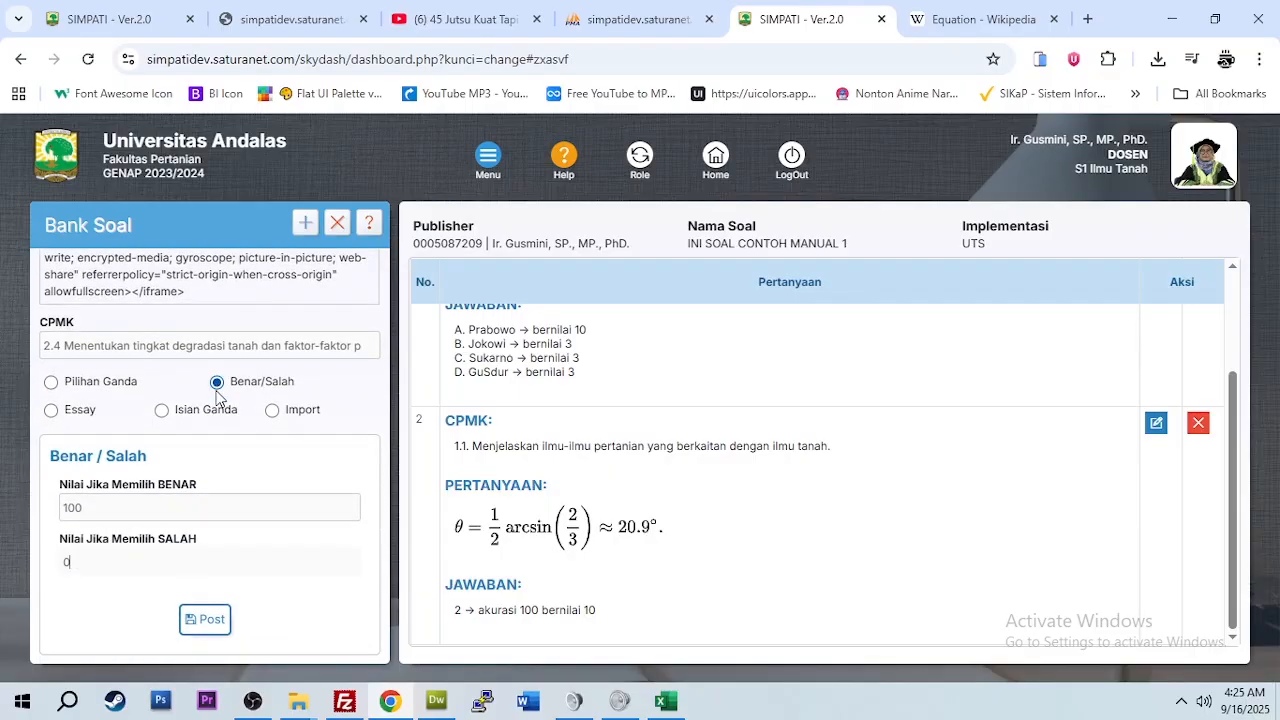
left_click(215, 630)
scroll(811, 466, "down", 4)
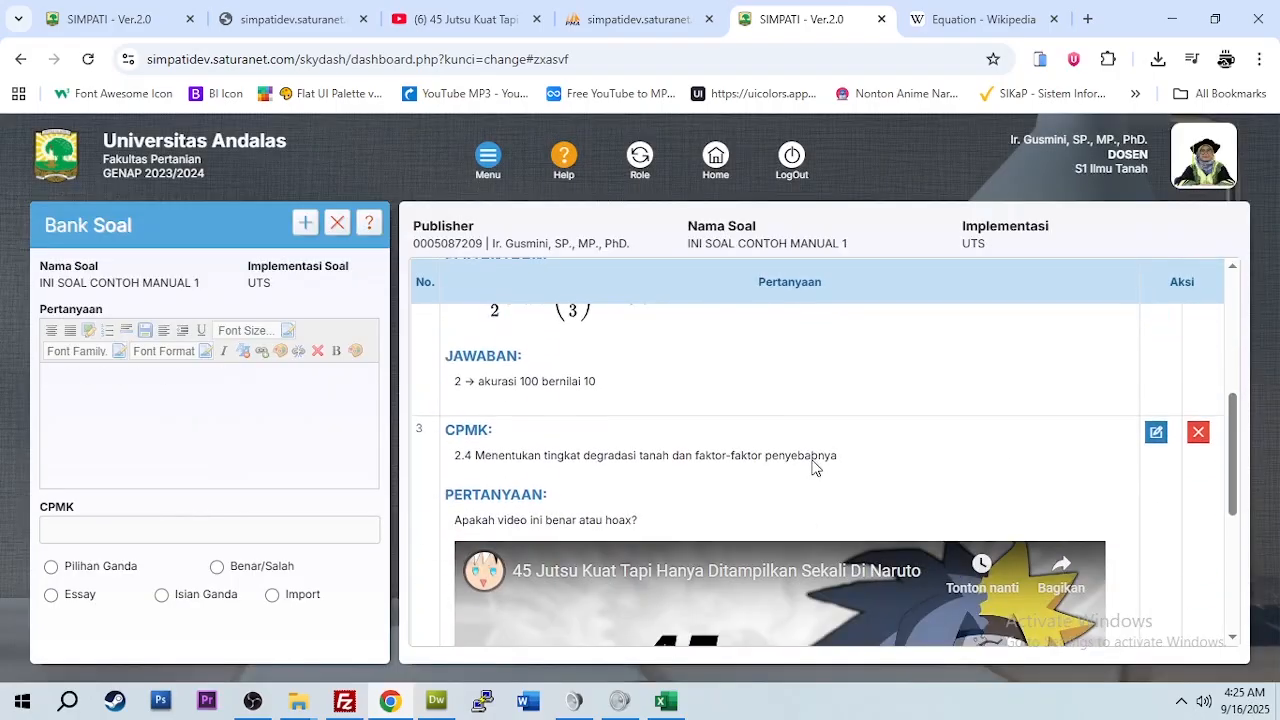
scroll(815, 466, "down", 3)
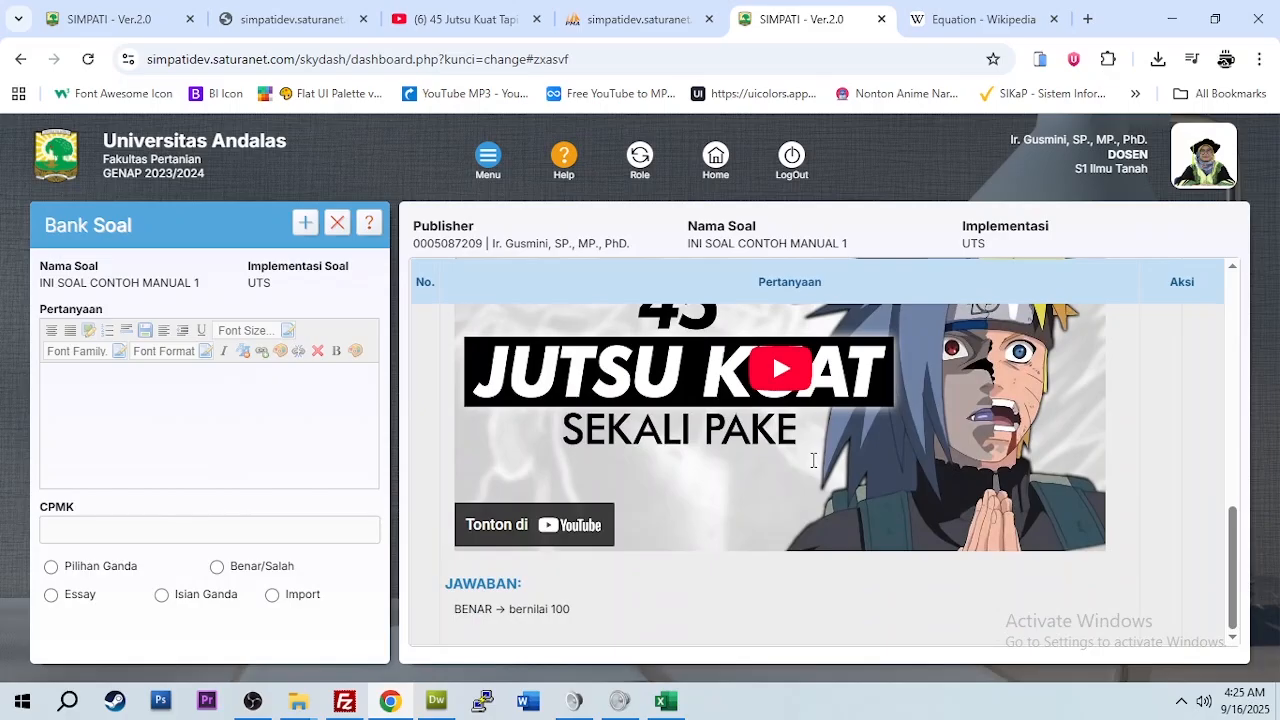
scroll(813, 460, "up", 3)
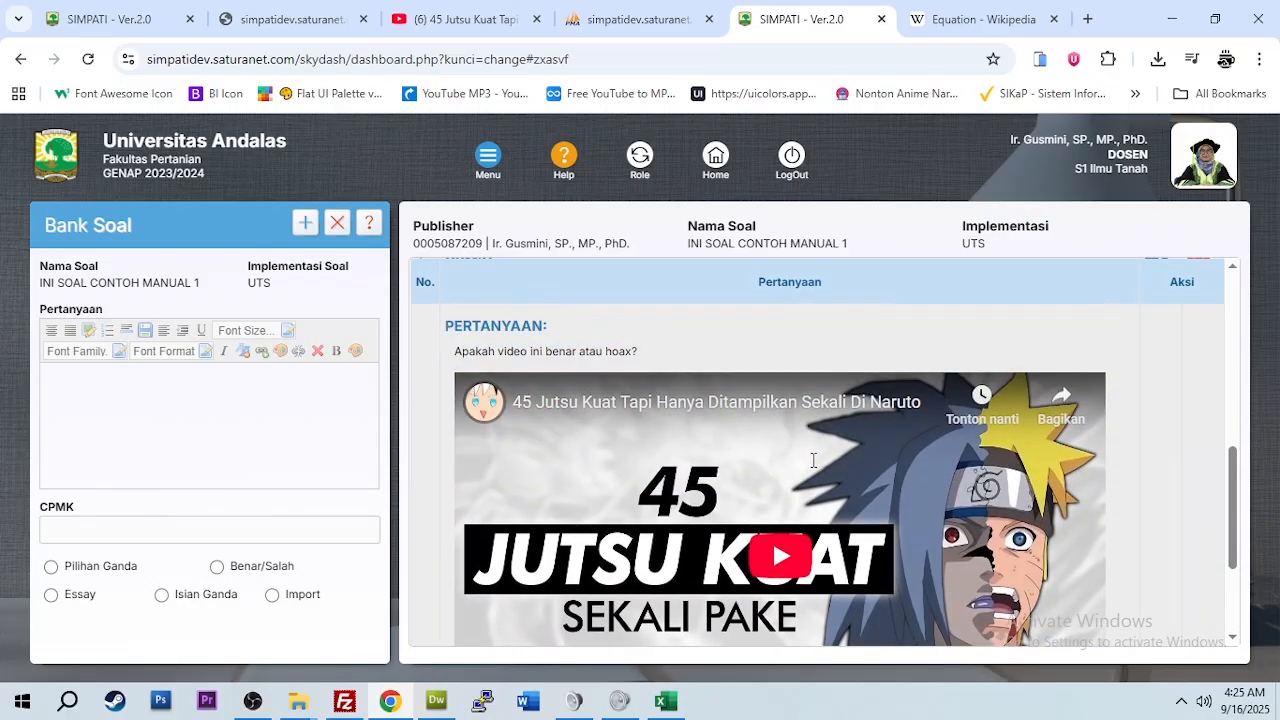
scroll(813, 460, "up", 3)
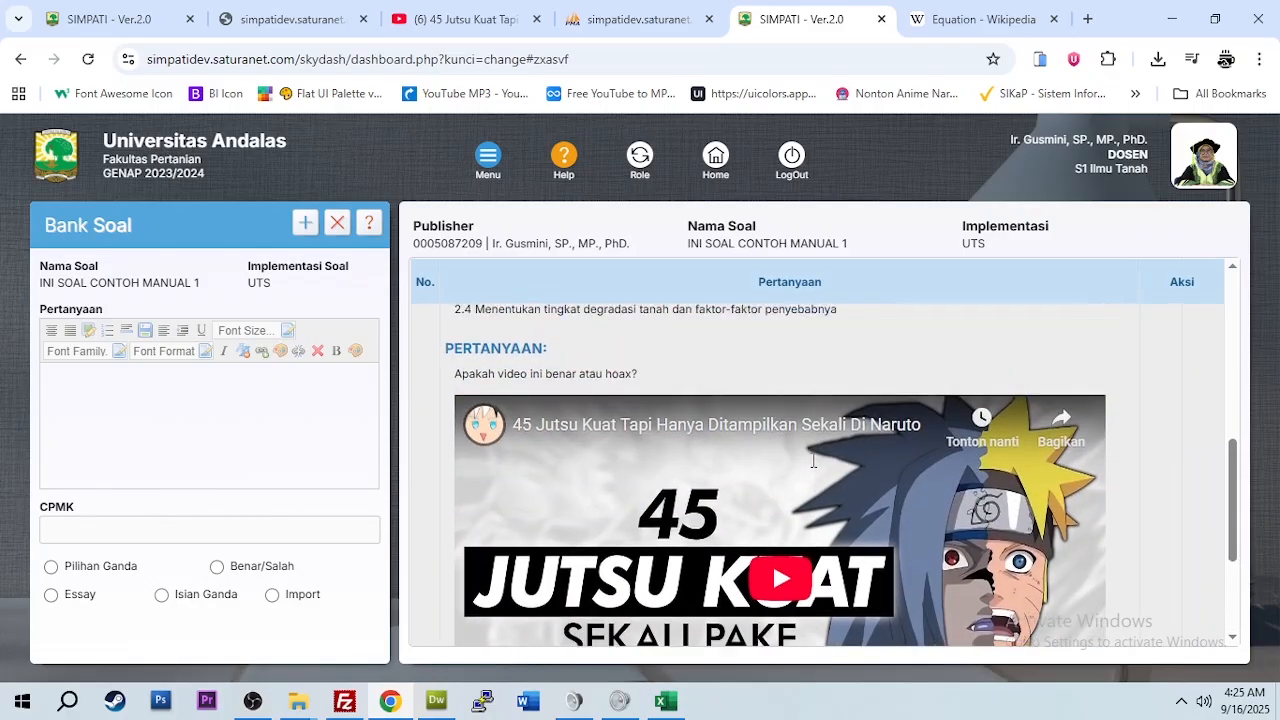
scroll(813, 464, "down", 3)
scroll(813, 467, "down", 2)
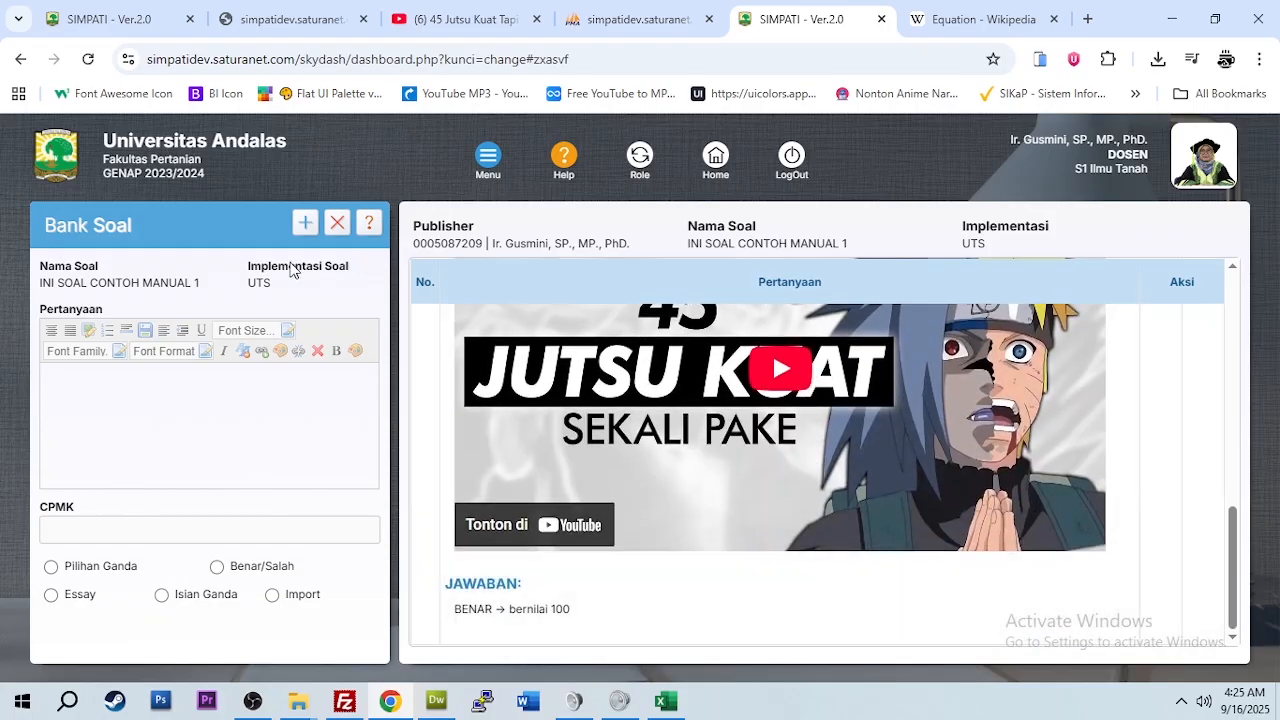
left_click(188, 416)
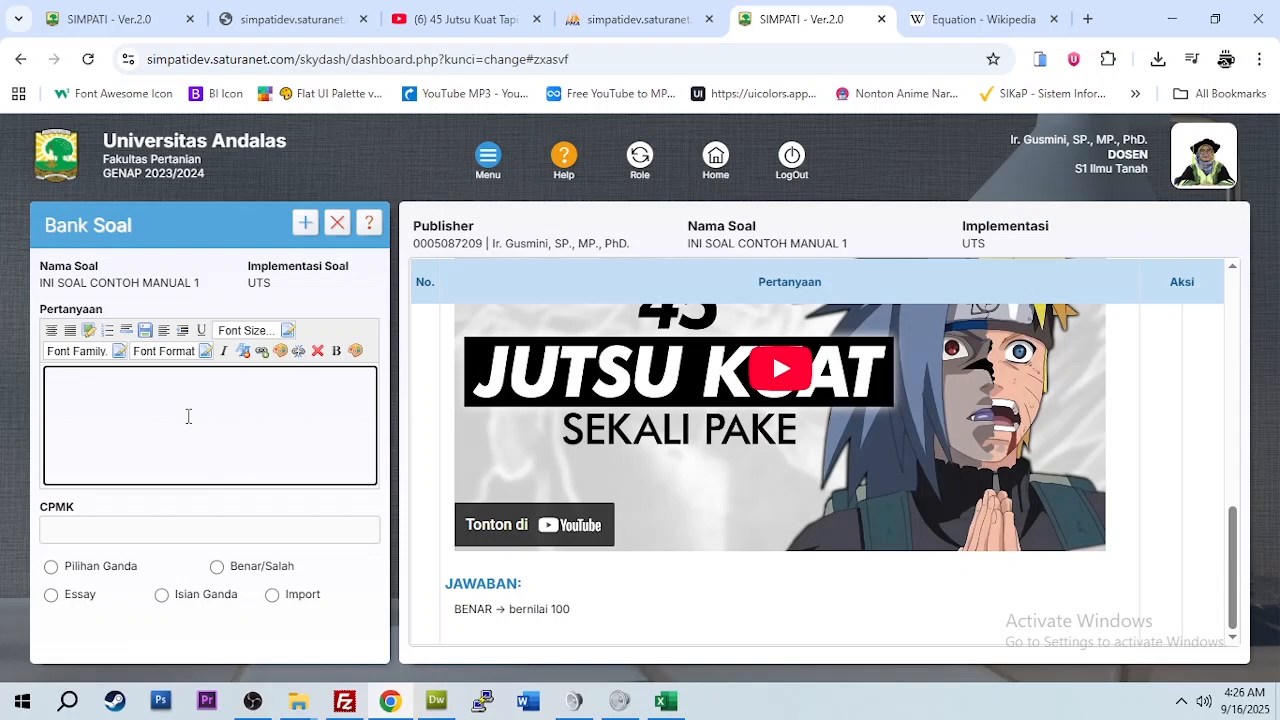
Step: Start a new question set named 'INI CONTOH SOAL DENGAN METODE IMPORT' with implementation type UAS
left_click(304, 225)
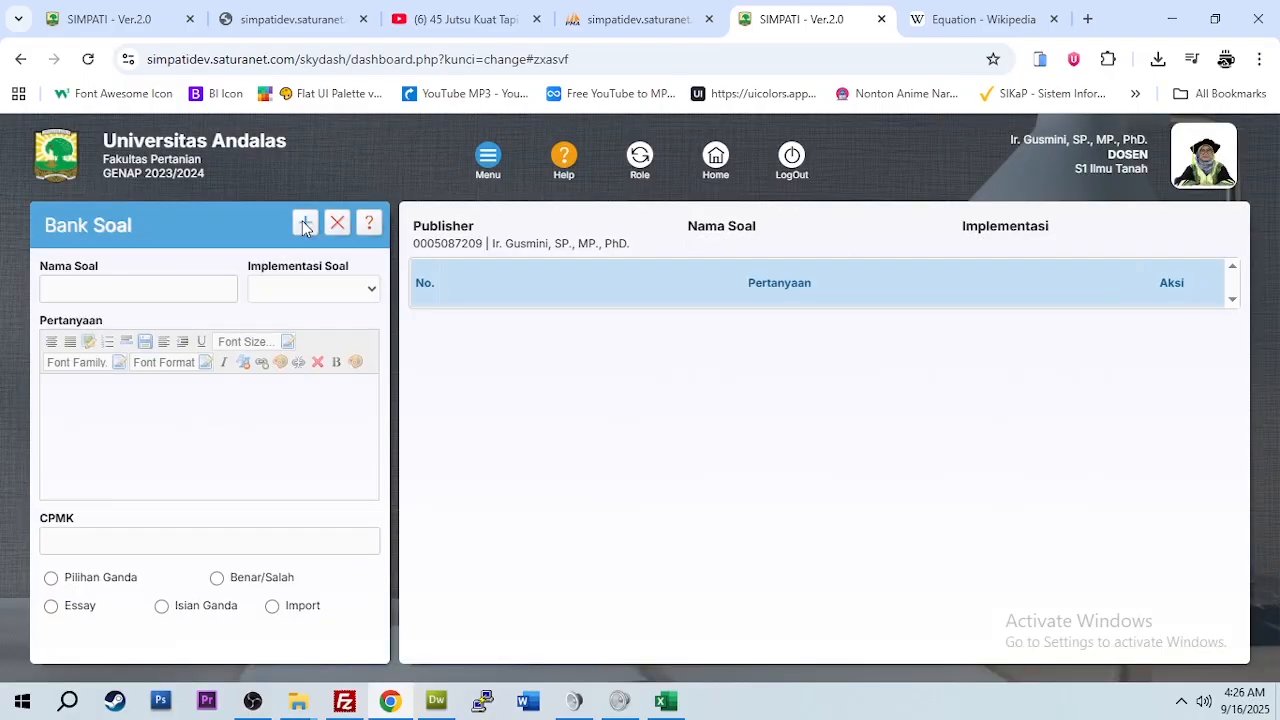
left_click(110, 281)
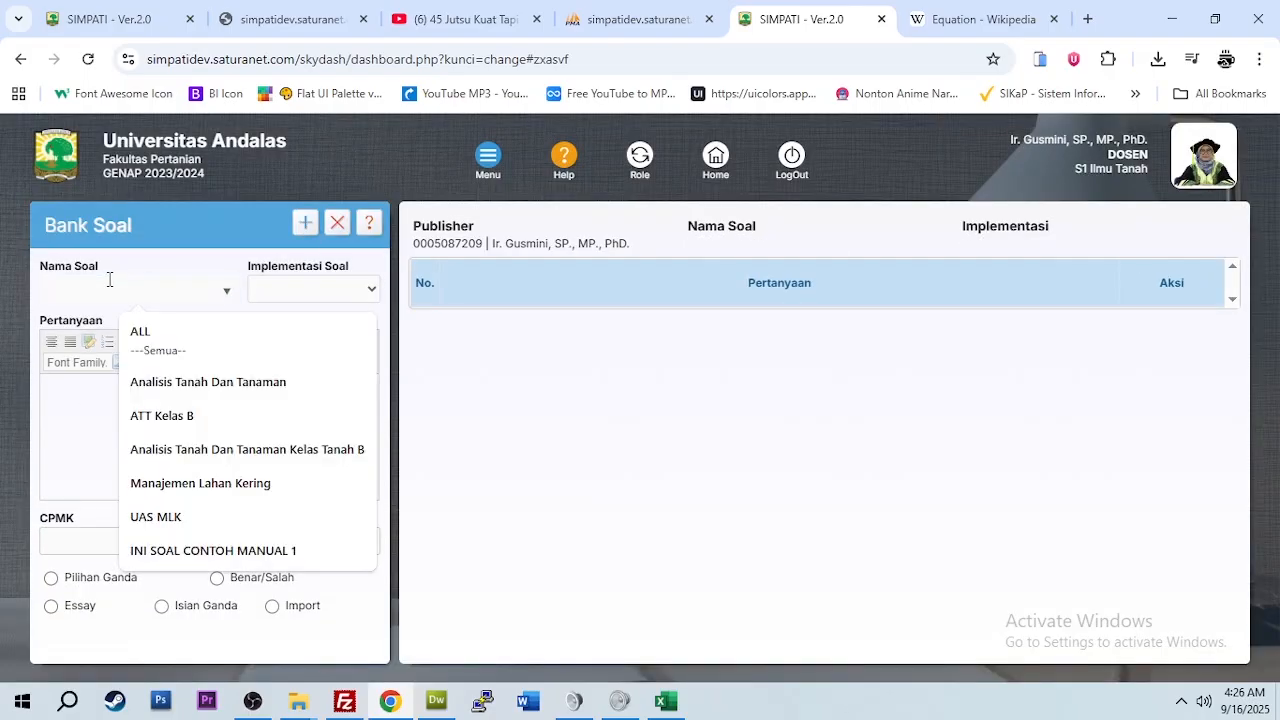
type("INI CON")
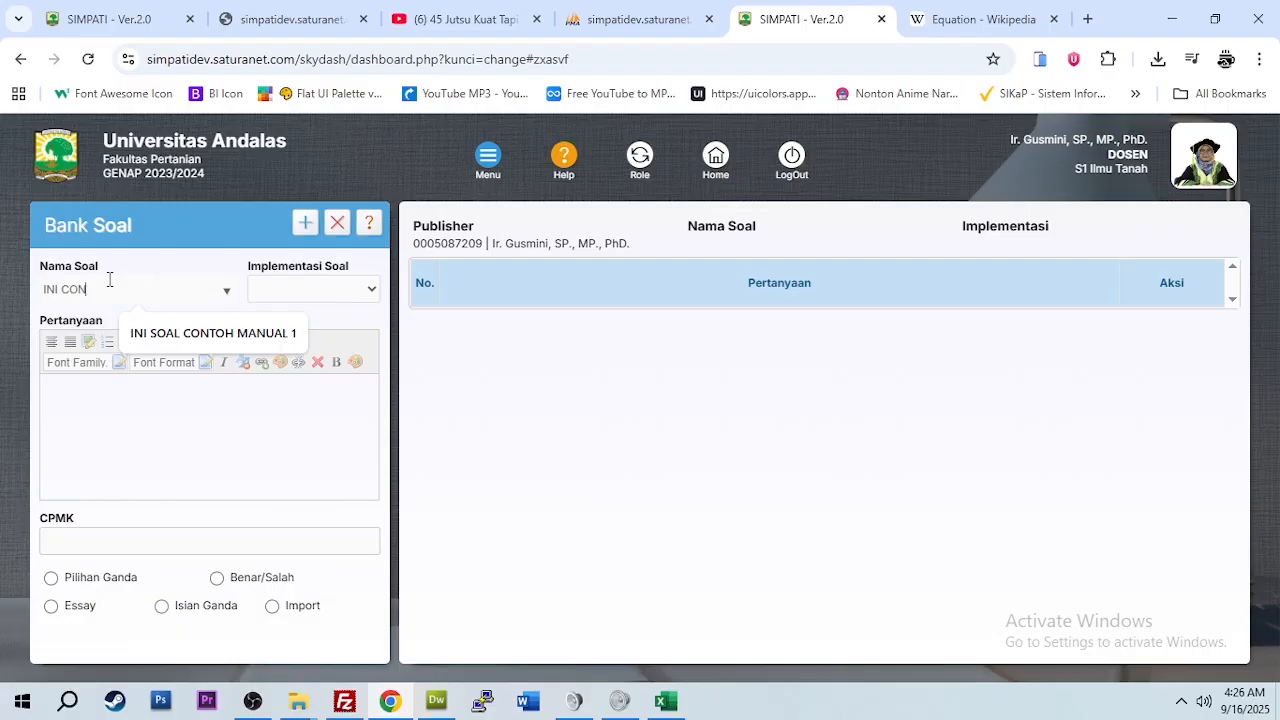
type("TOH SOAL DENGAN METODE IMPORT")
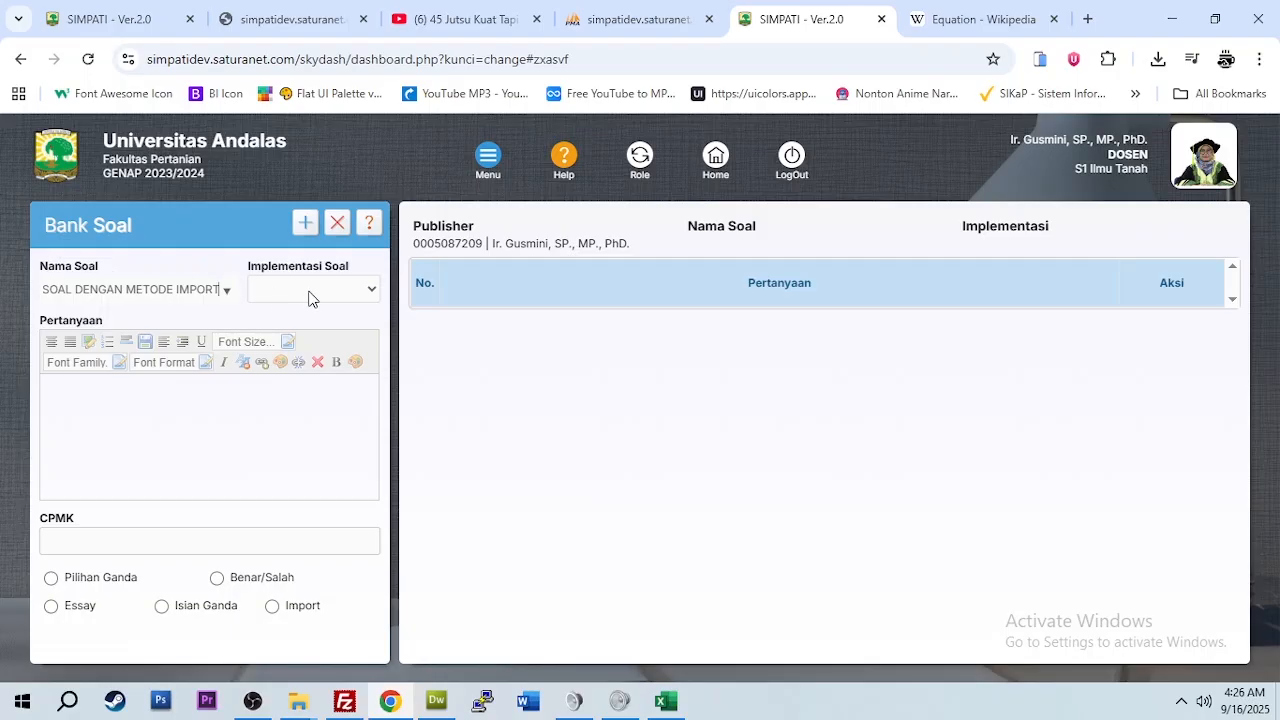
key("Return")
left_click(310, 298)
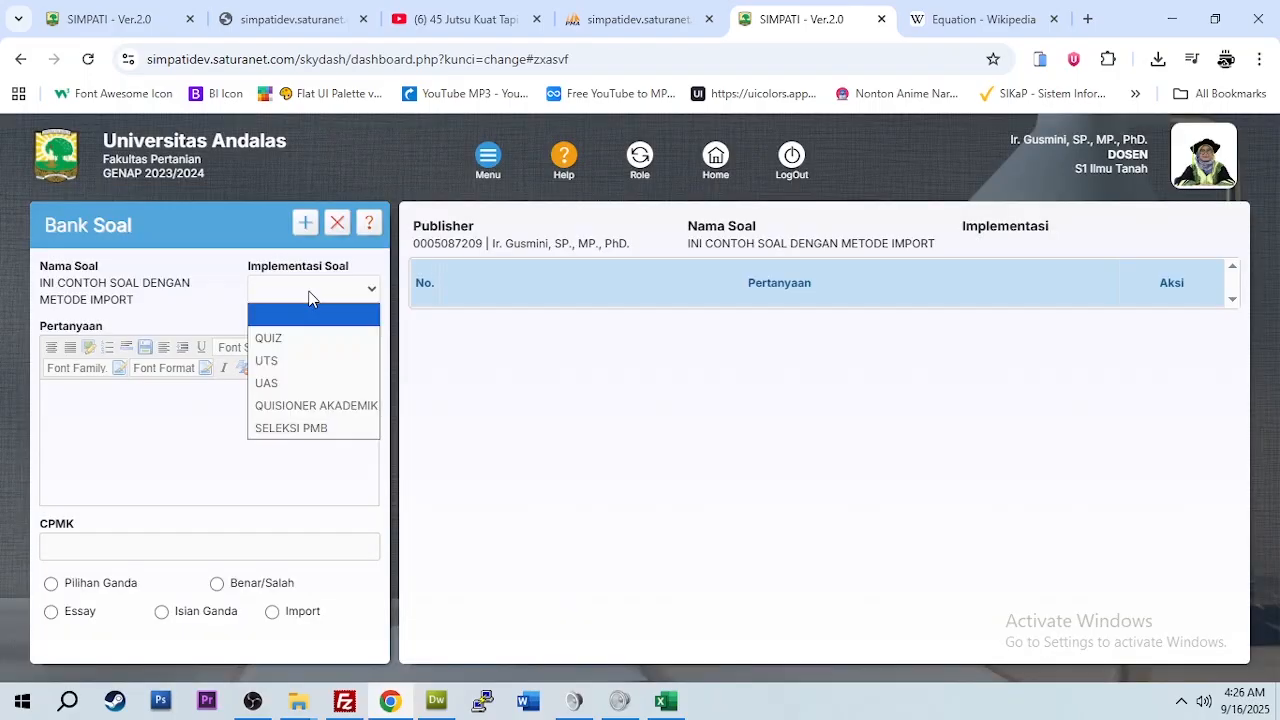
left_click(295, 384)
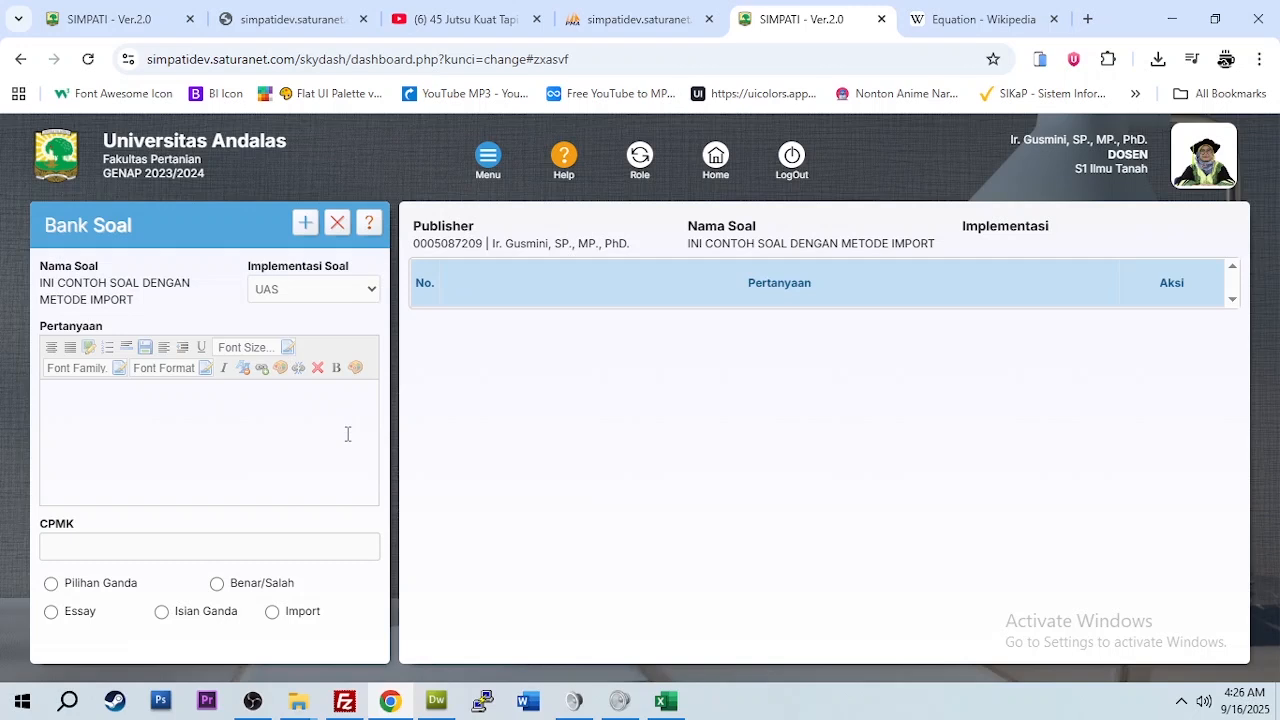
Step: Choose Import, download the question template, and open template_soal_ujian_972003_oke.xls in Excel
left_click(272, 611)
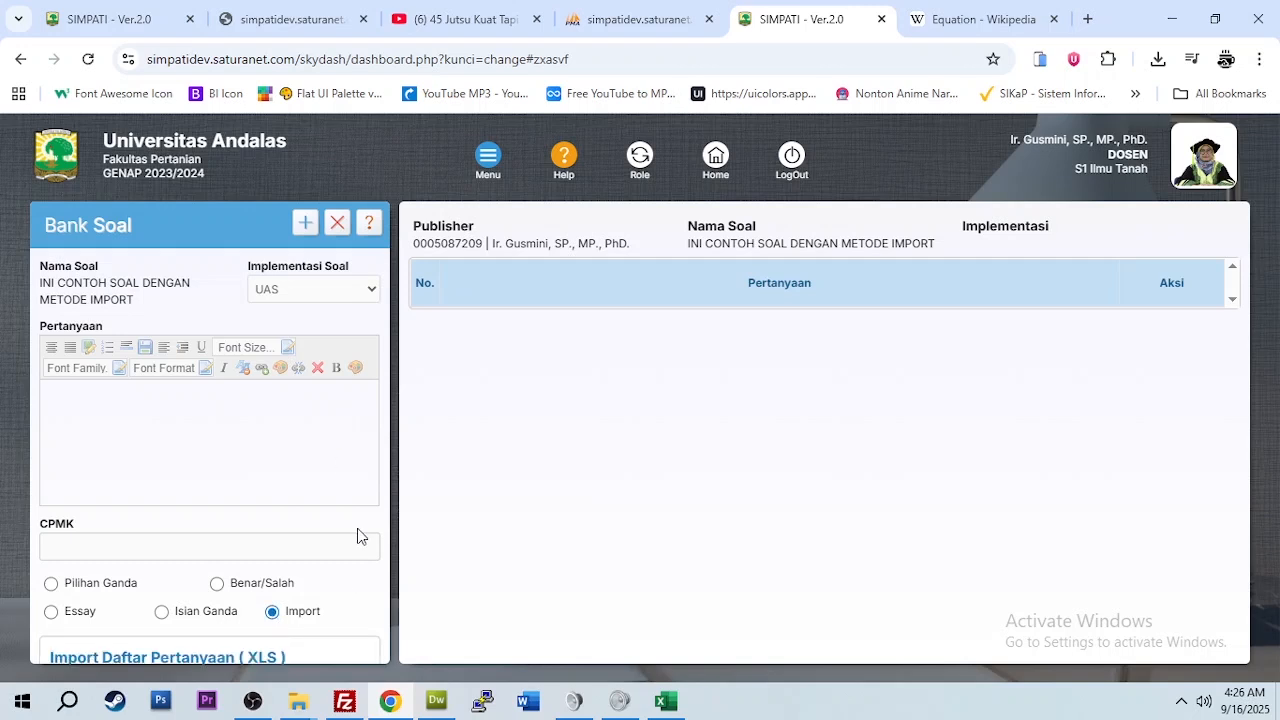
scroll(360, 537, "down", 2)
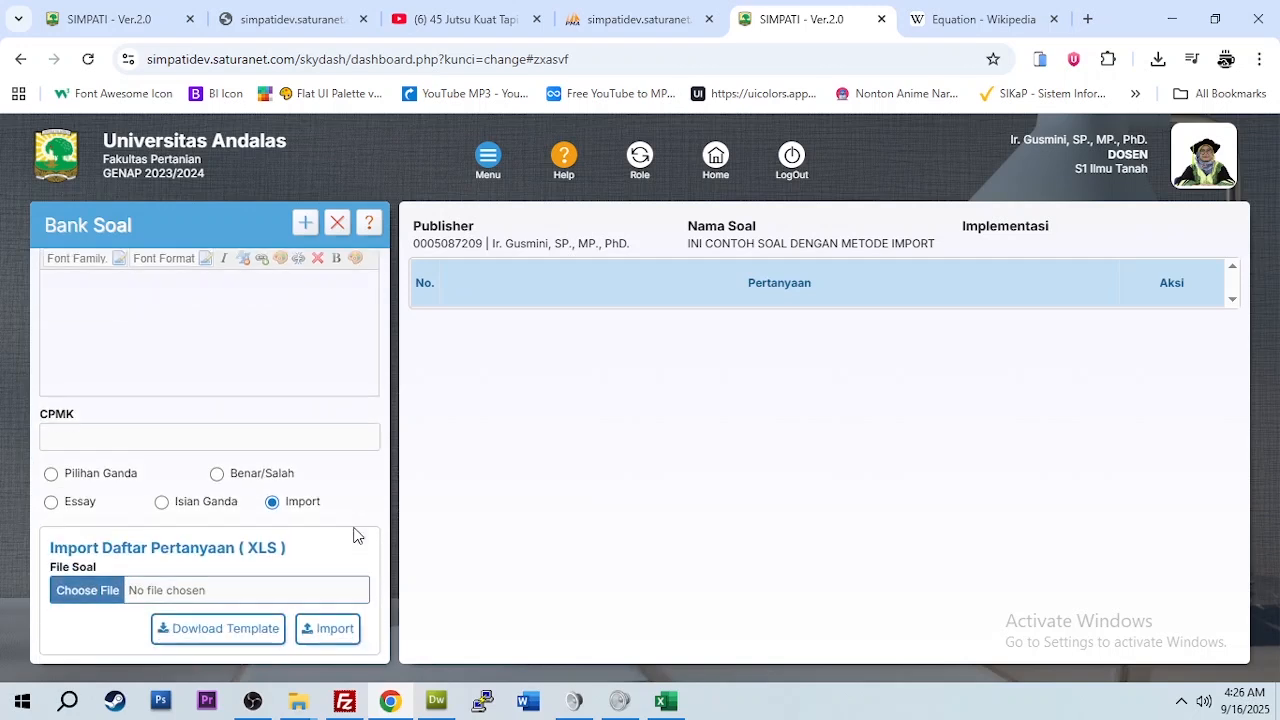
left_click(242, 634)
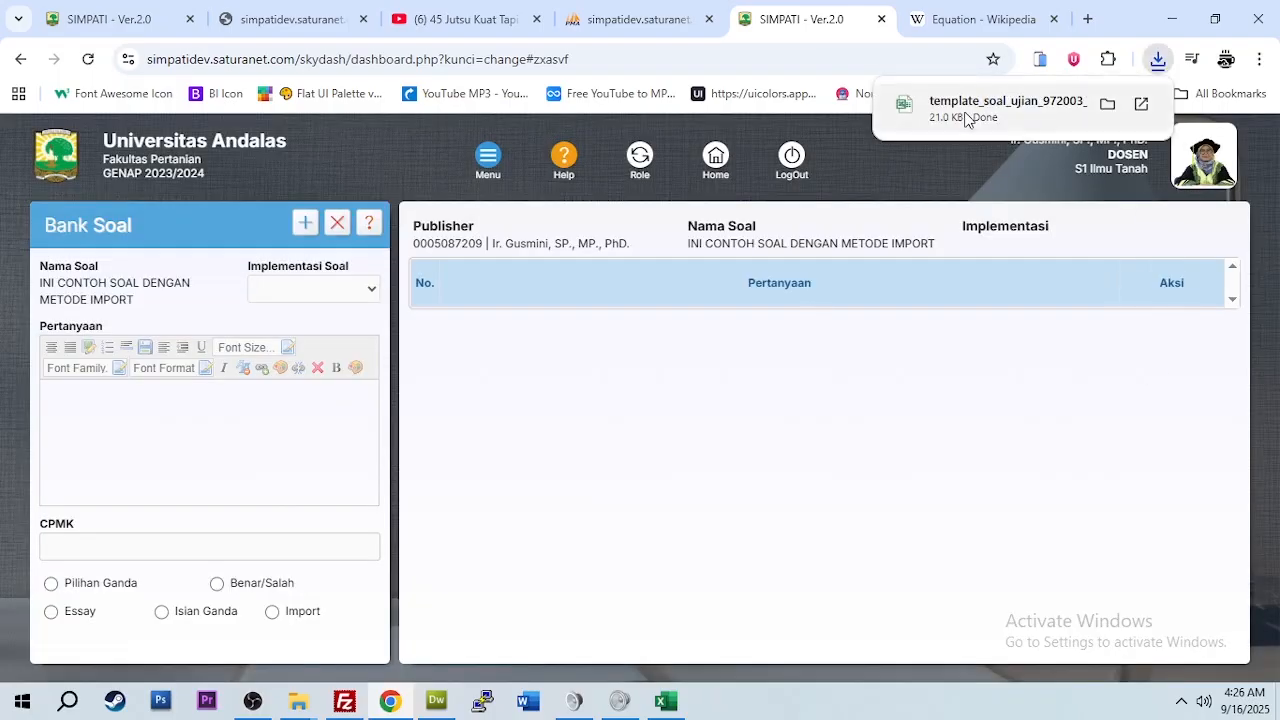
left_click(973, 112)
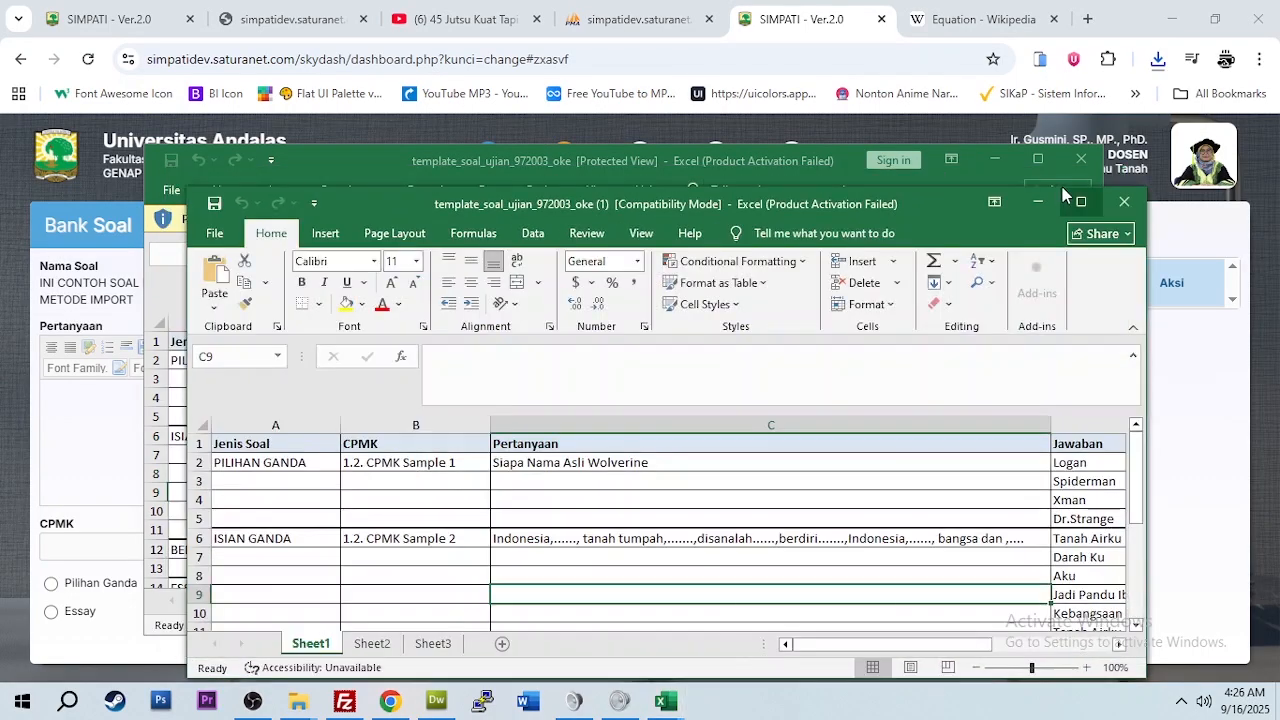
Step: Enable editing, maximize the template, and inspect the PILIHAN GANDA, ISIAN GANDA, BENAR SALAH and ESSAY types
left_click(1084, 204)
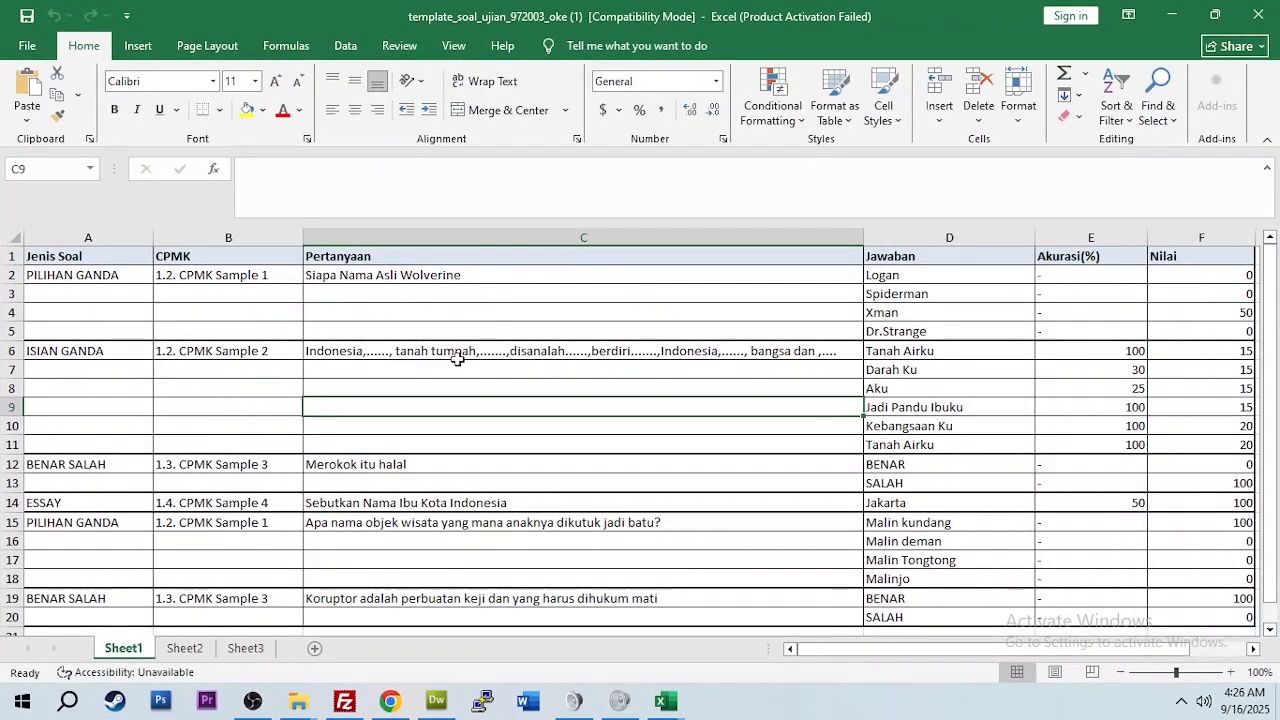
scroll(457, 359, "down", 1)
scroll(457, 359, "down", 3)
scroll(457, 359, "up", 3)
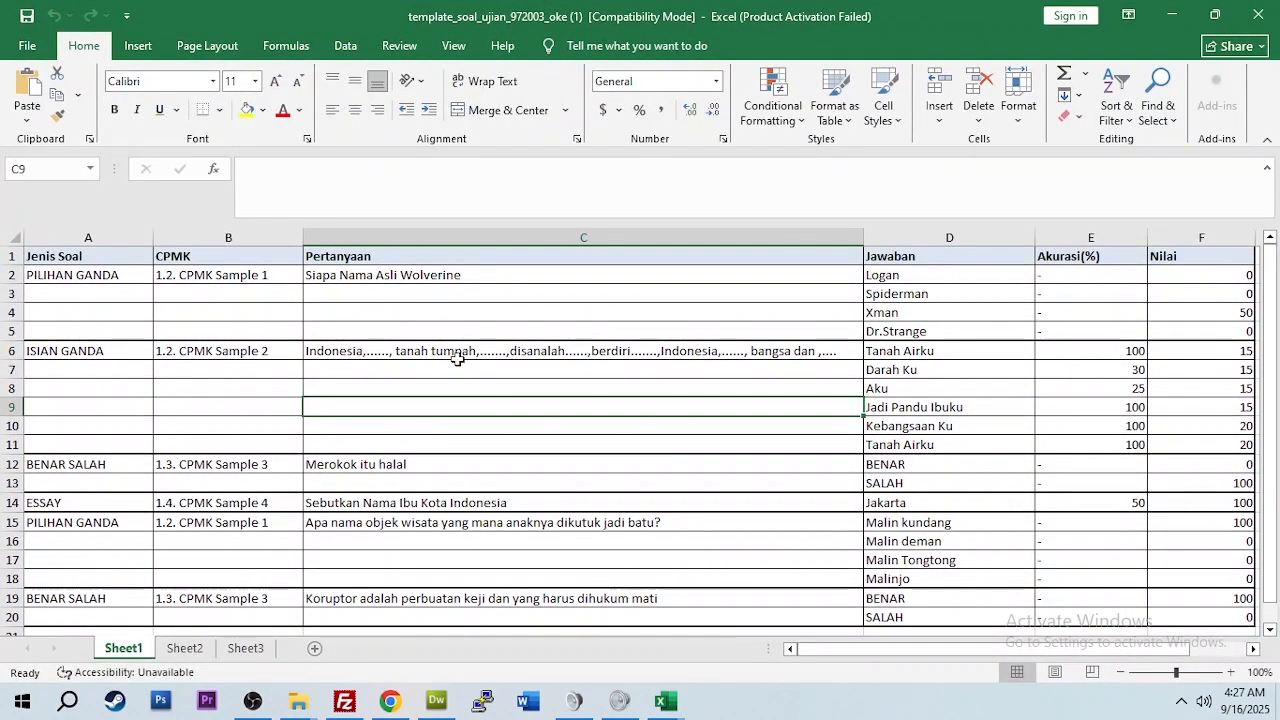
left_click(51, 276)
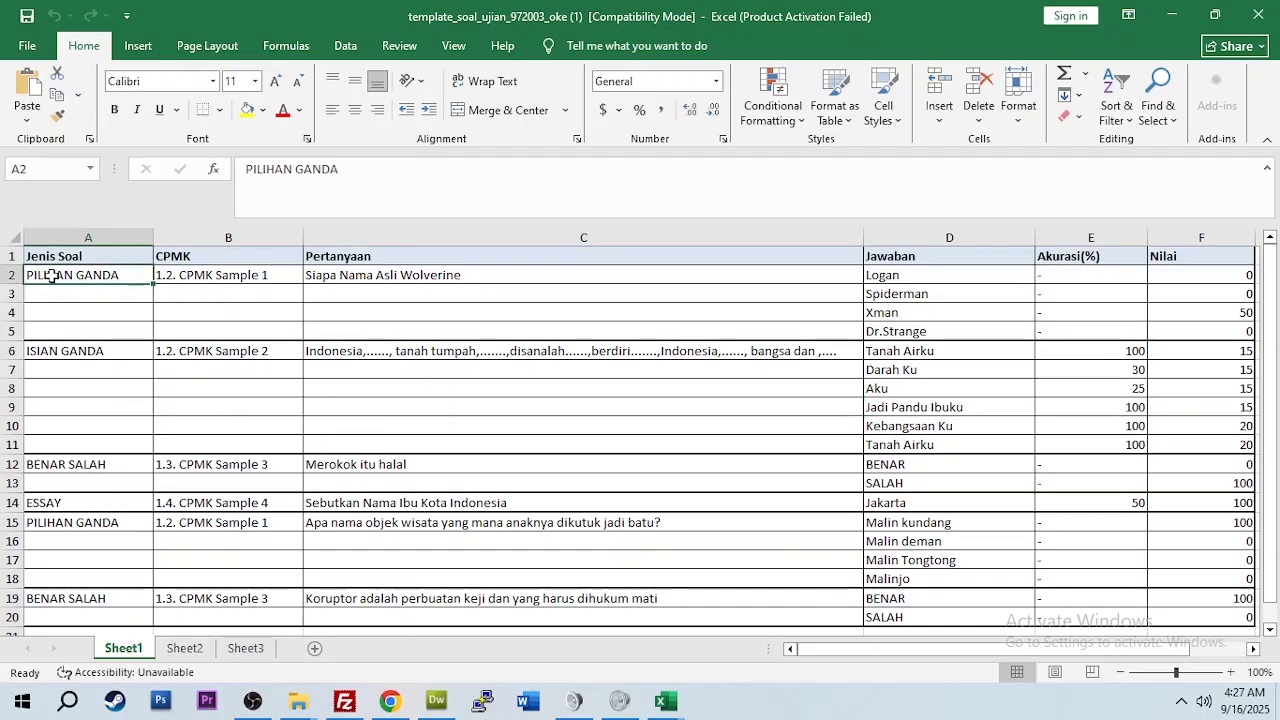
left_click(73, 351)
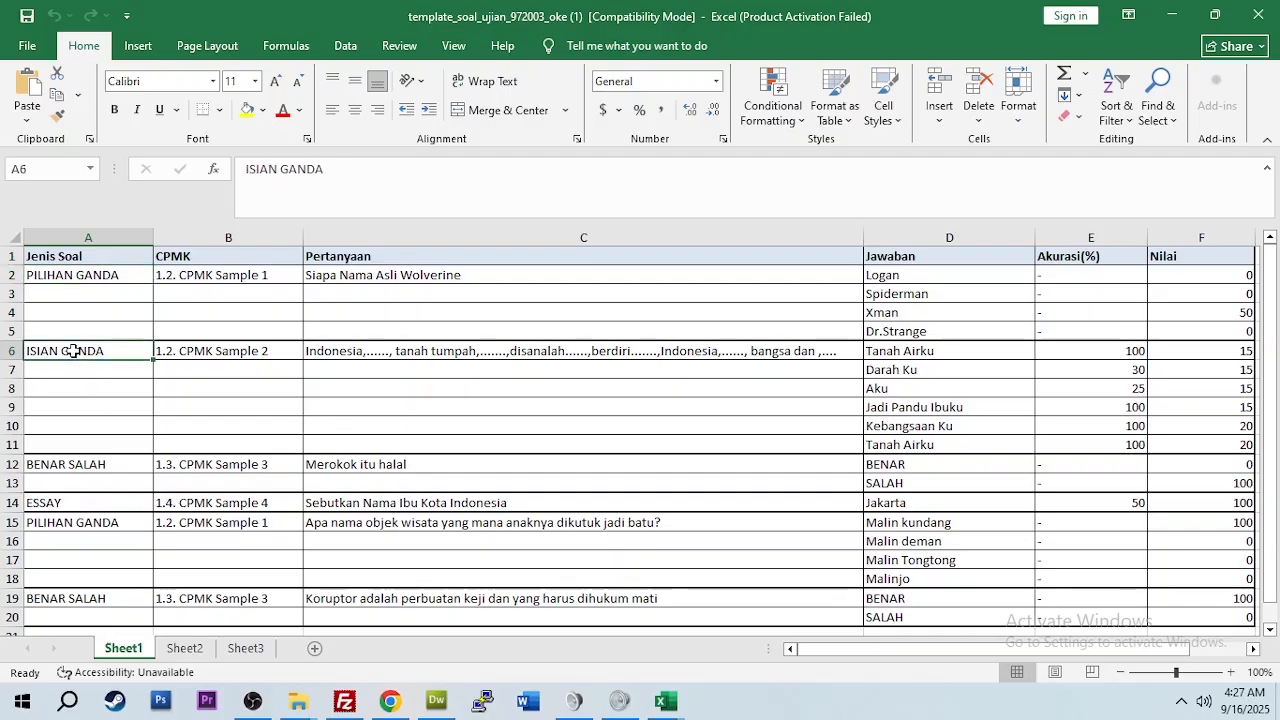
scroll(73, 351, "down", 1)
left_click(63, 410)
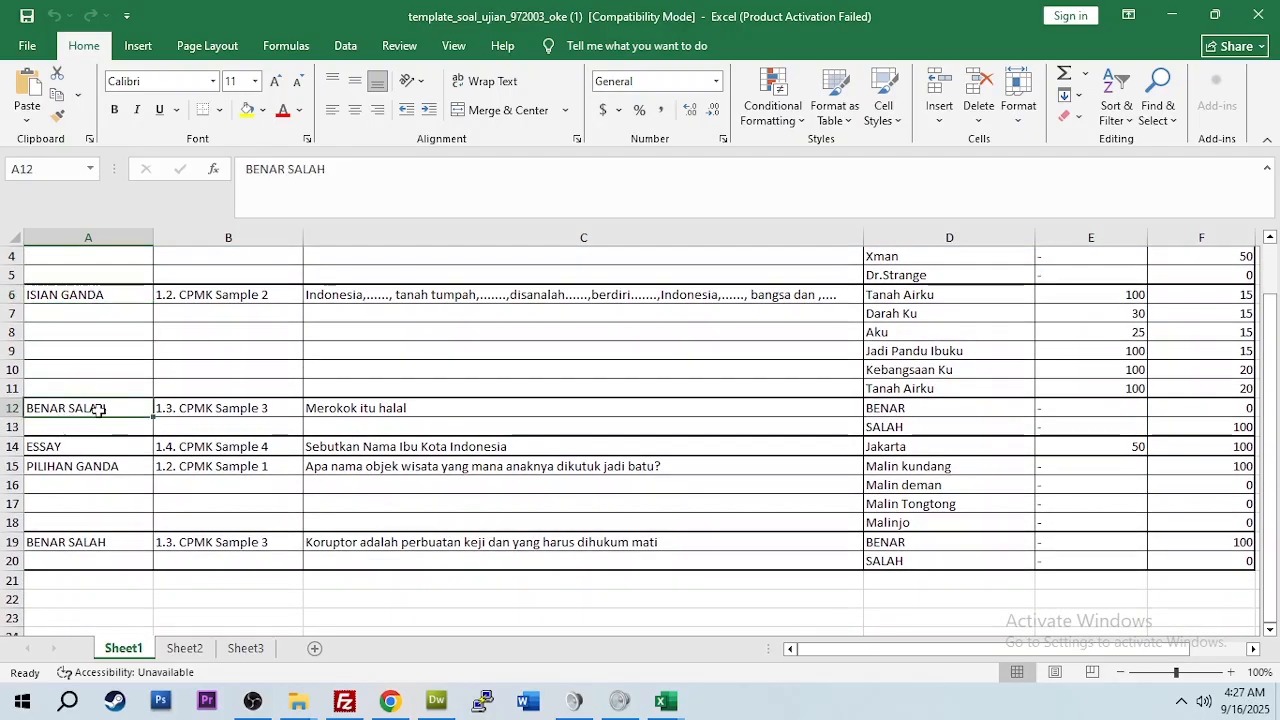
left_click(75, 448)
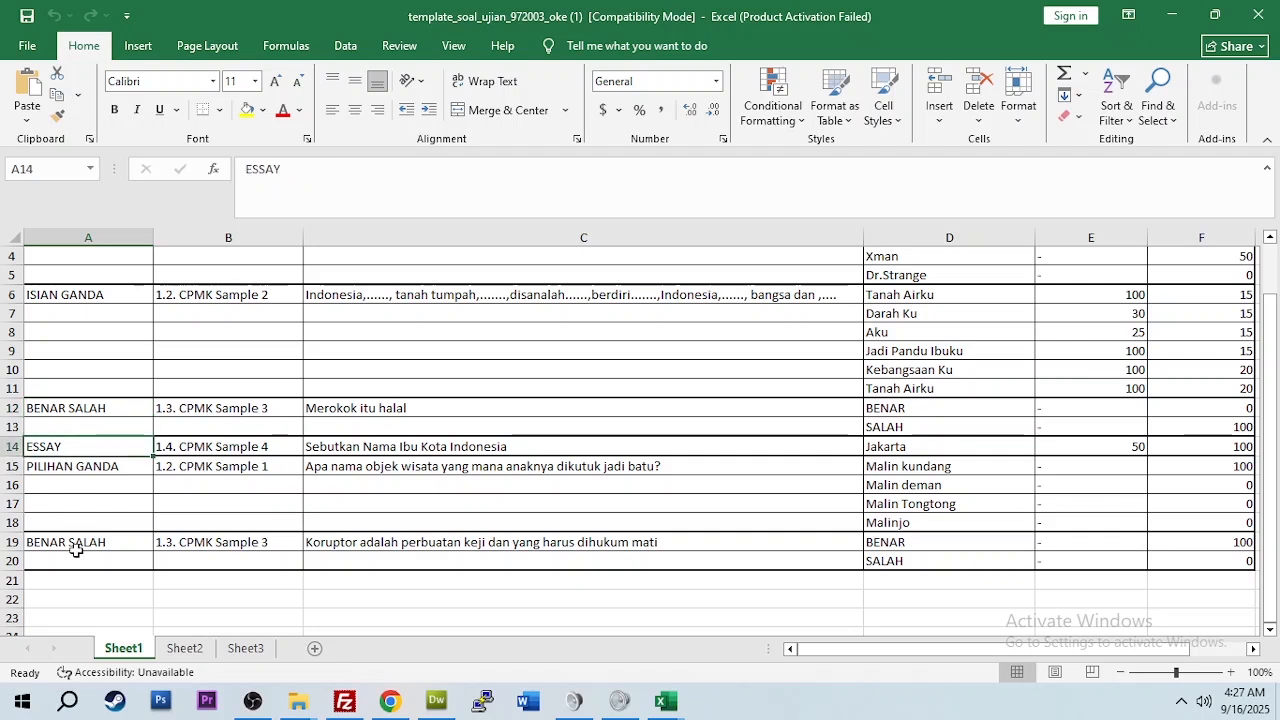
scroll(153, 487, "up", 1)
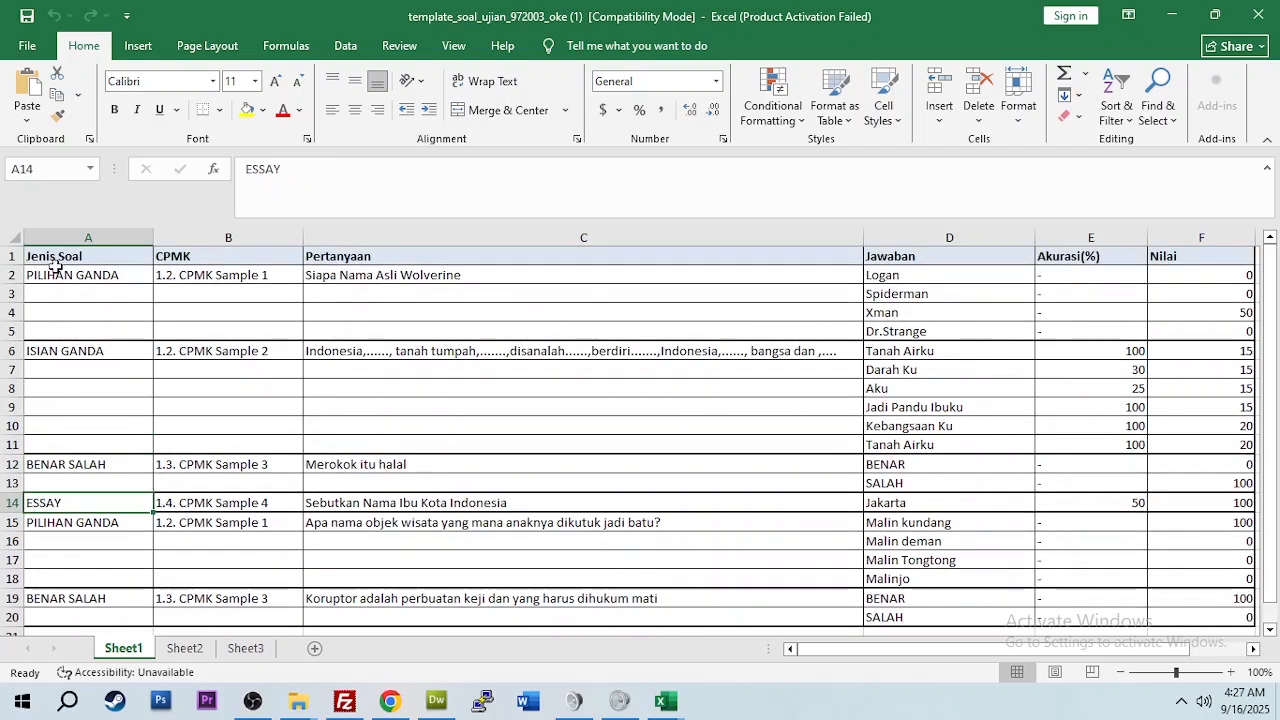
Step: Compare with SIMPATI's Pilihan Ganda and Essay question-type options, then return to the Excel template
left_click(390, 701)
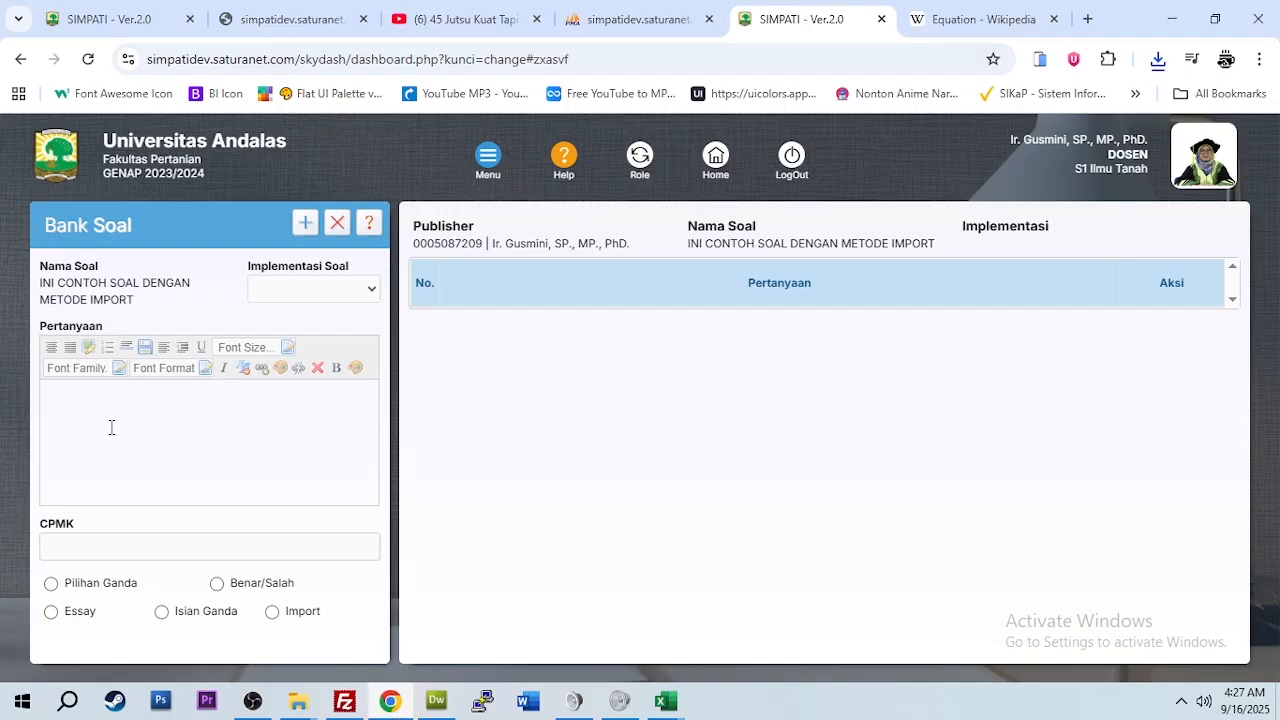
left_click(51, 585)
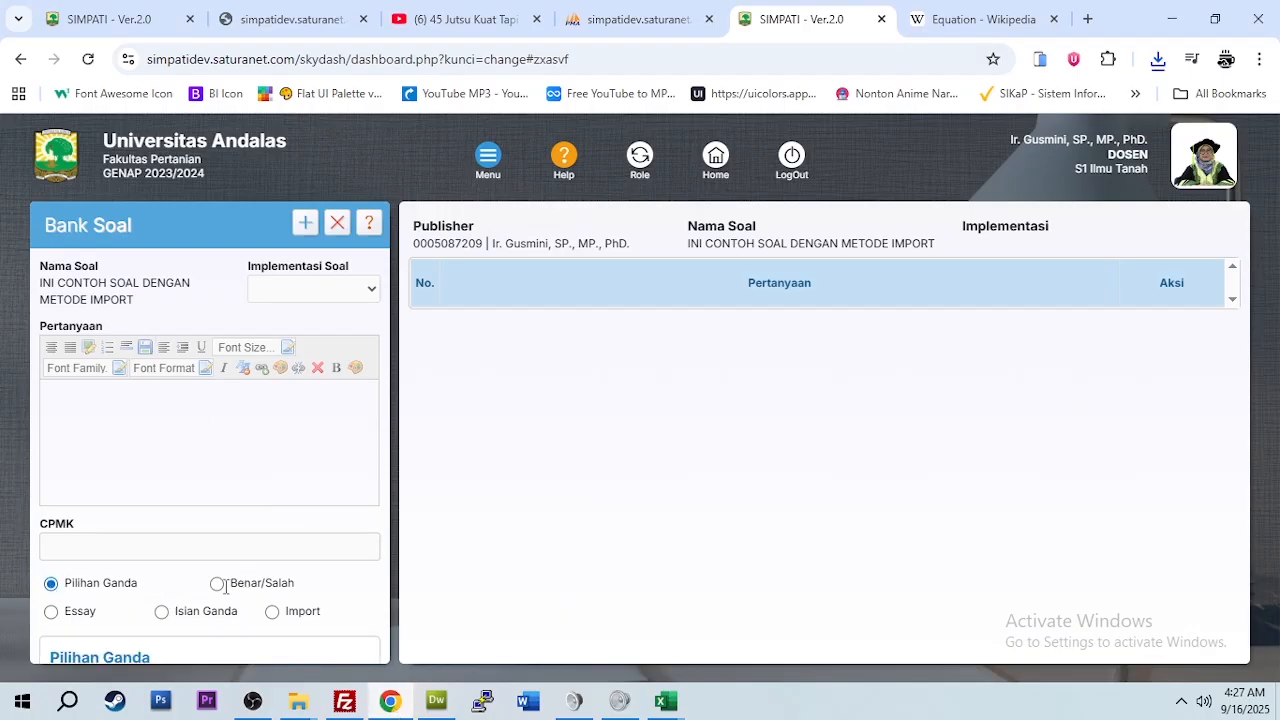
left_click(51, 611)
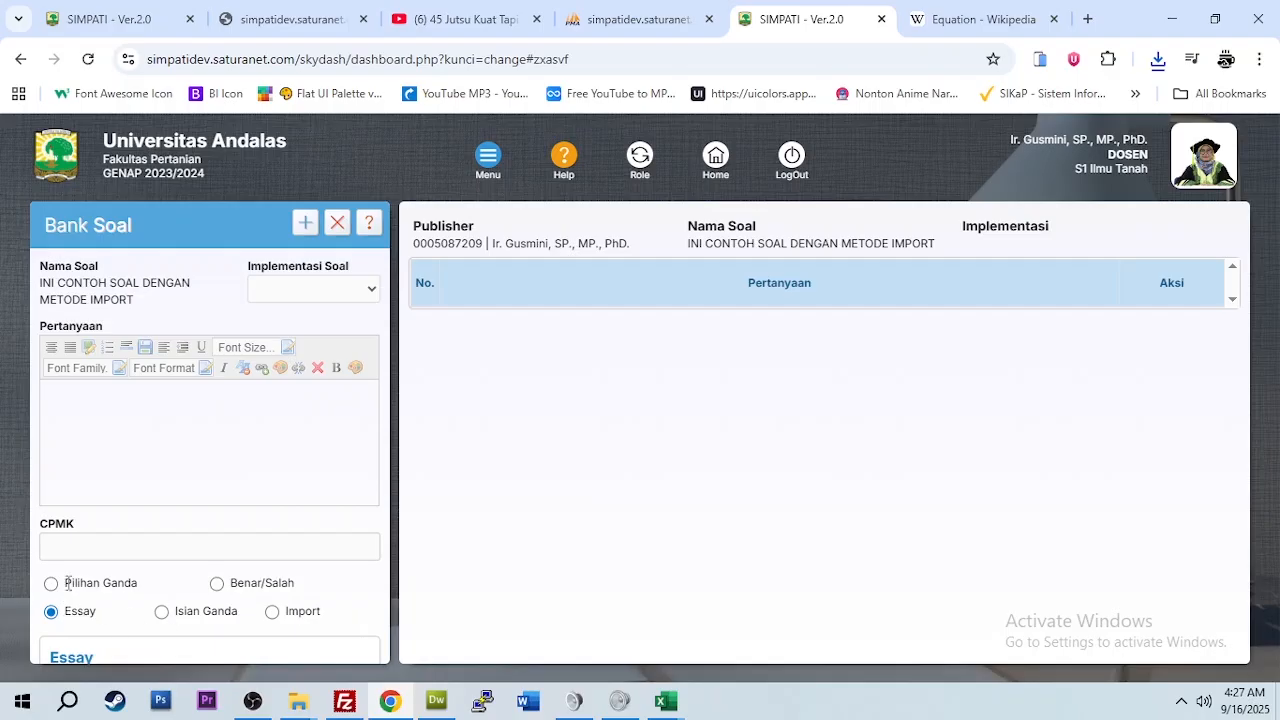
left_click(67, 584)
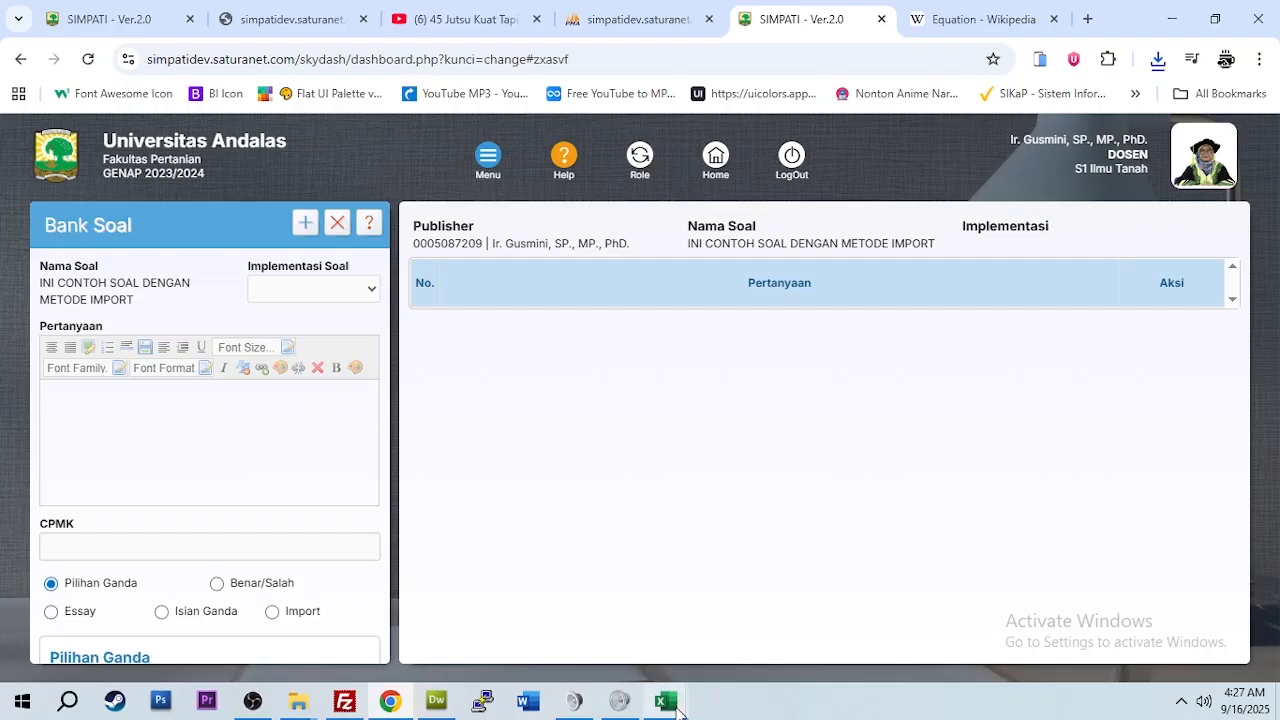
mouse_move(676, 708)
left_click(765, 610)
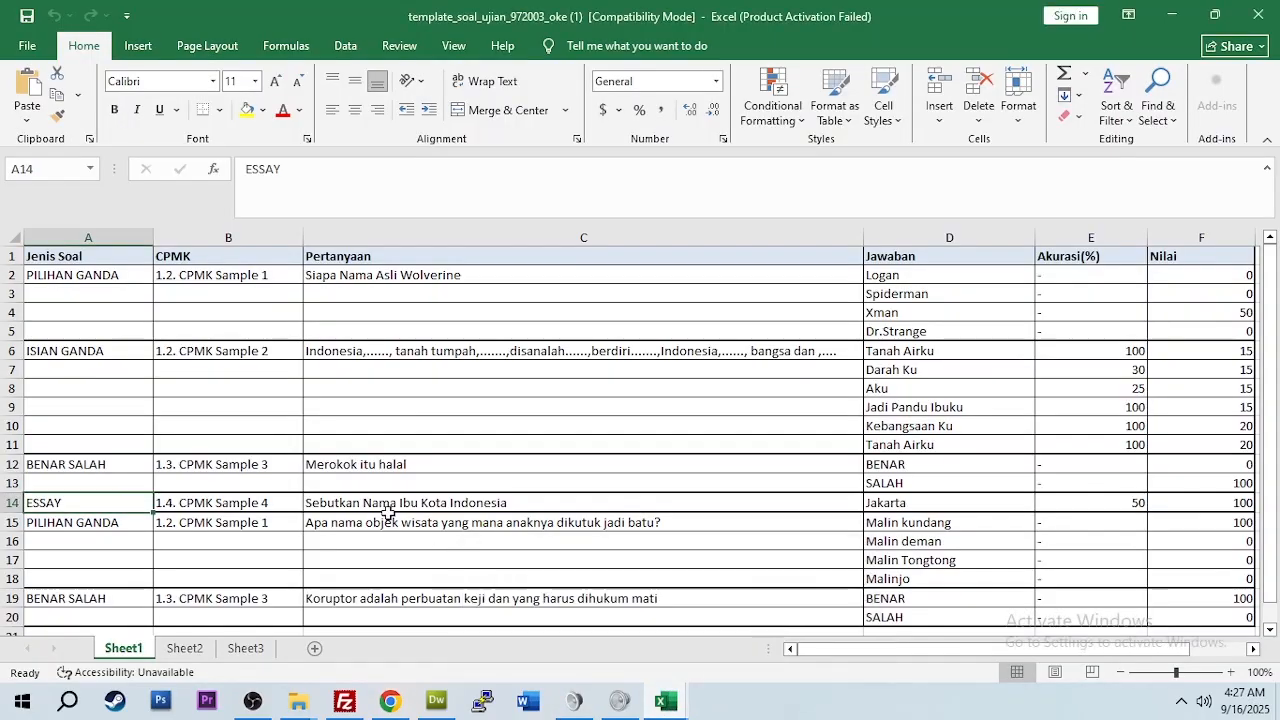
Step: Review the question text and the sample answers in column D, from Logan, Spiderman, Xman, Dr.Strange to Tanah Airku
left_click(229, 556)
scroll(229, 551, "down", 3)
scroll(229, 556, "up", 3)
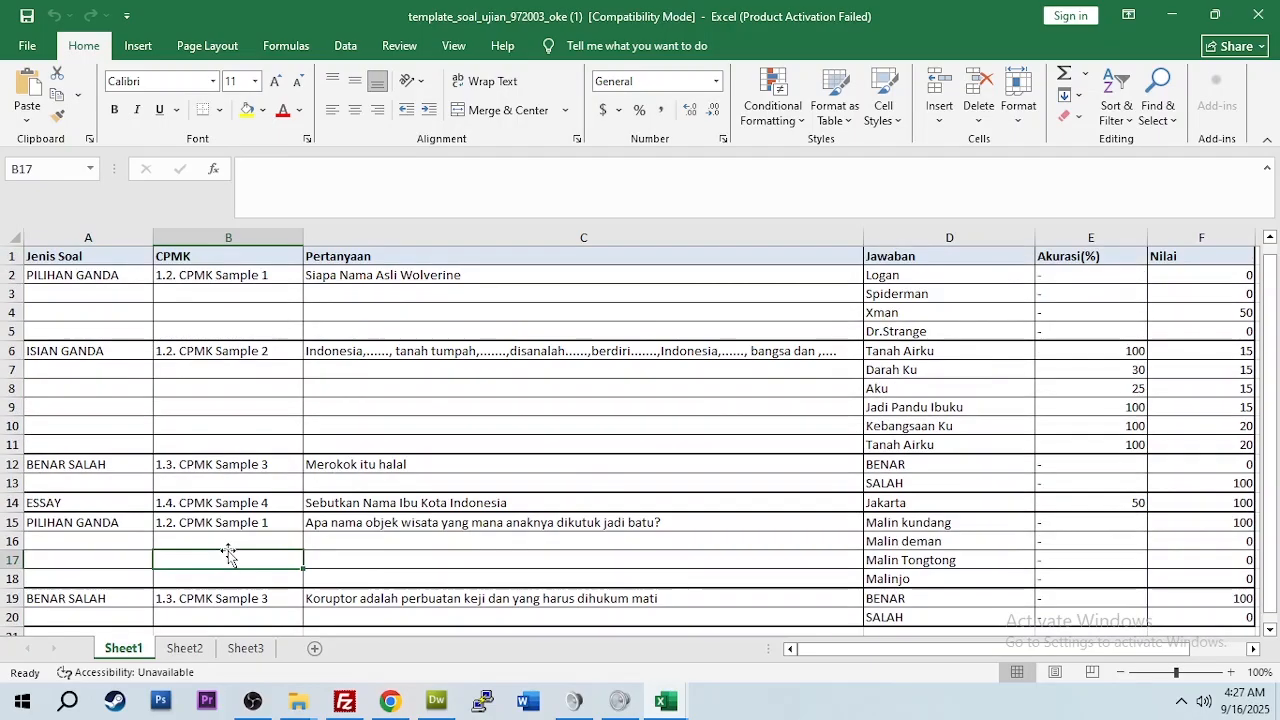
left_click(503, 369)
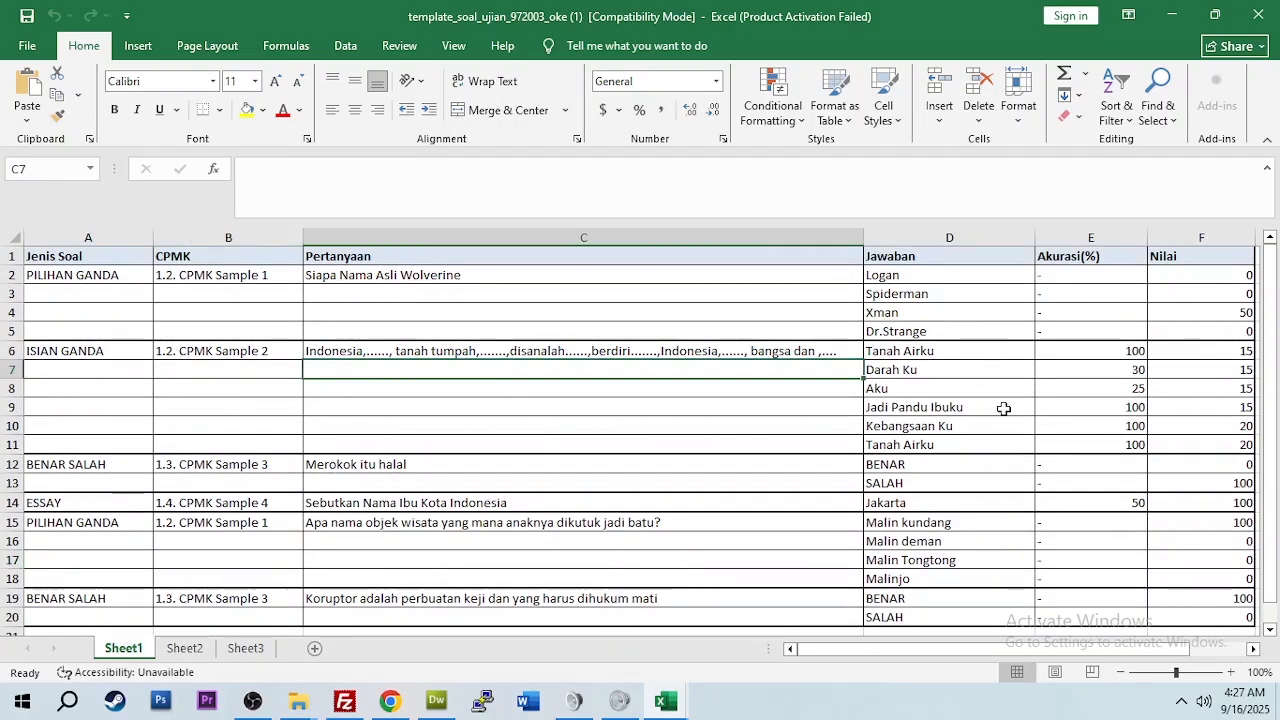
left_click(944, 279)
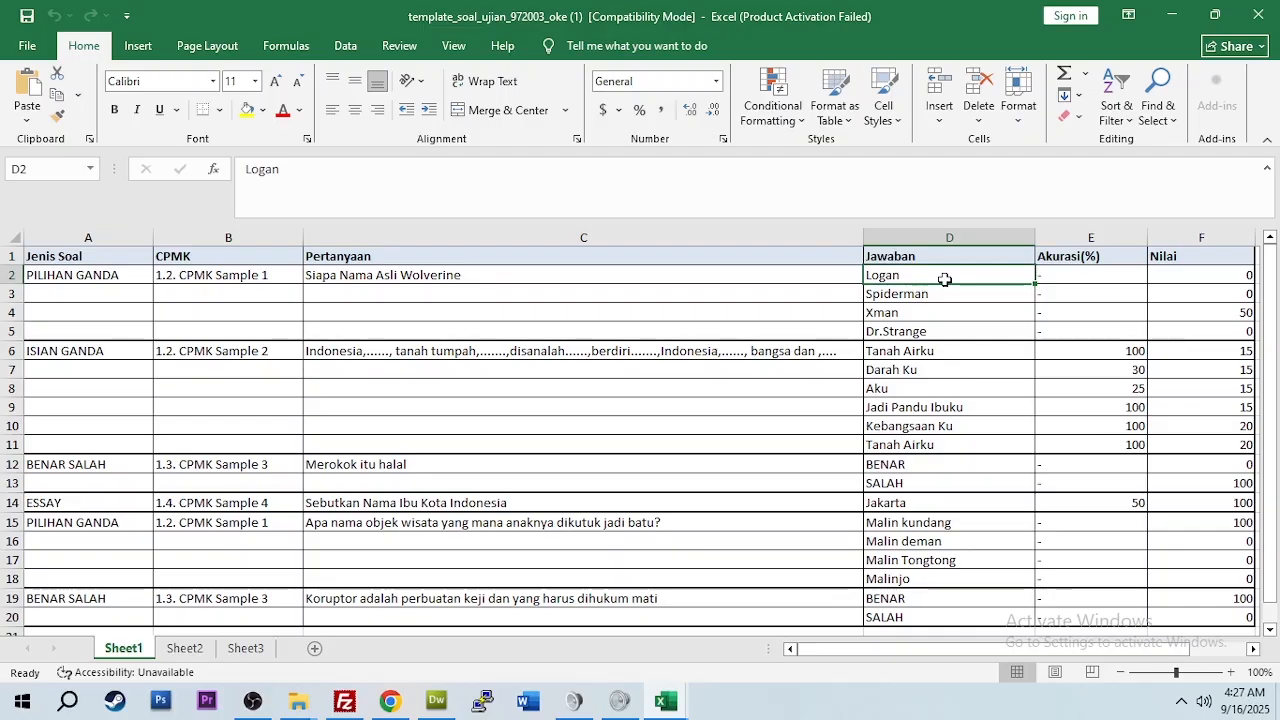
left_click(930, 296)
left_click(929, 313)
left_click(931, 334)
left_click(934, 278)
left_click(931, 294)
left_click(929, 313)
left_click(929, 334)
left_click(927, 367)
left_click(919, 402)
left_click(916, 444)
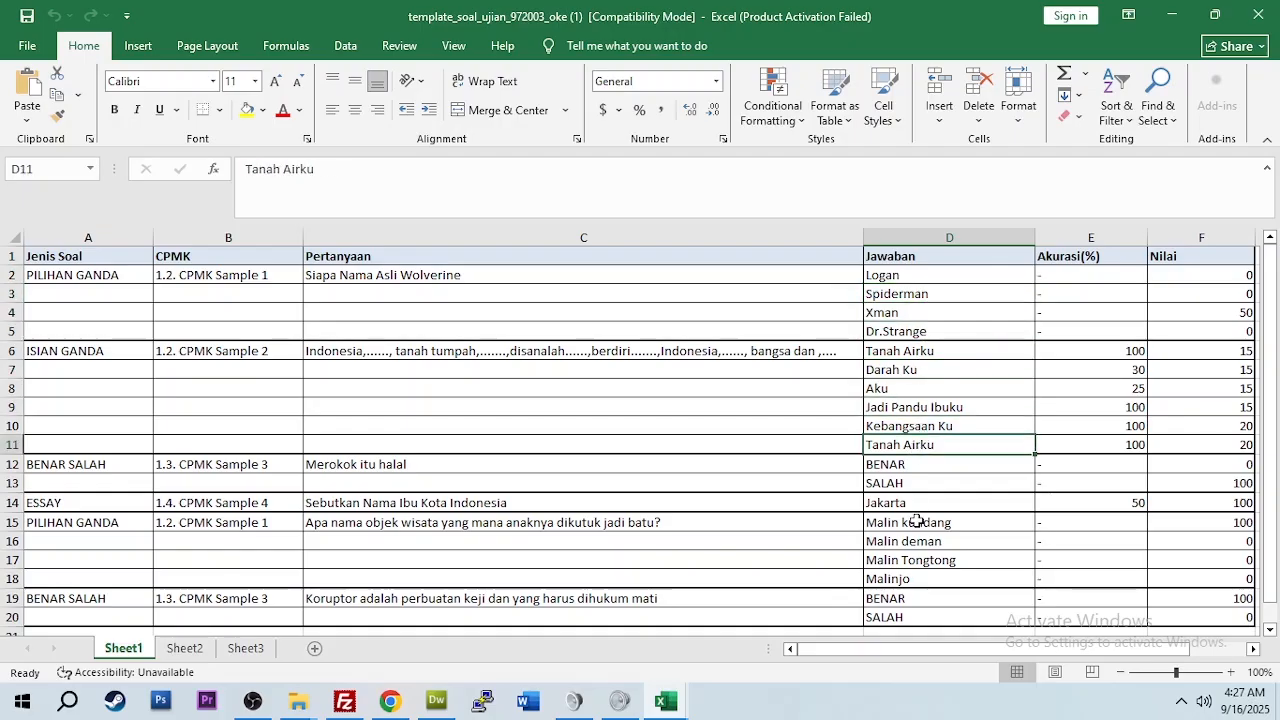
scroll(917, 520, "down", 1)
scroll(917, 520, "up", 1)
Step: Go through the Isian Ganda accuracy percentages (100, 30, 25, 100) in column E and scores (15, 20) in column F
left_click(90, 355)
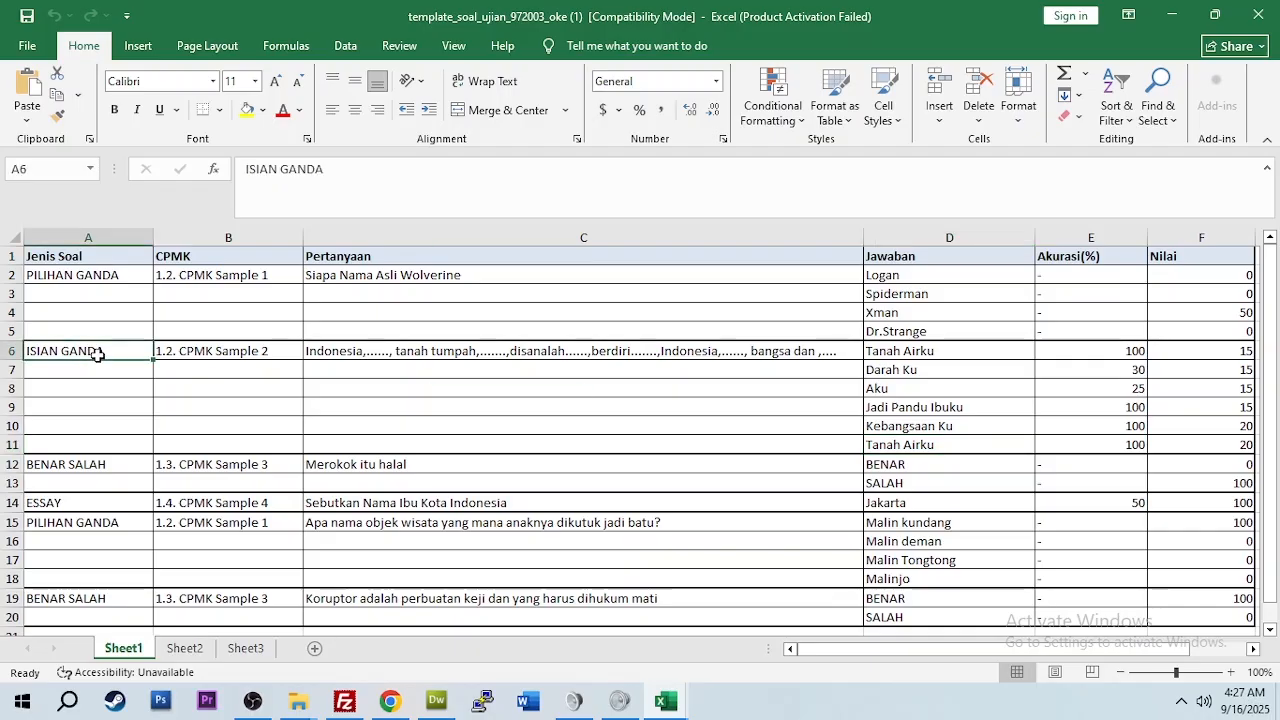
left_click(1140, 352)
scroll(1060, 370, "down", 2)
scroll(1063, 365, "up", 2)
left_click(1134, 371)
left_click(1134, 389)
left_click(1114, 408)
left_click(1127, 425)
left_click(1118, 443)
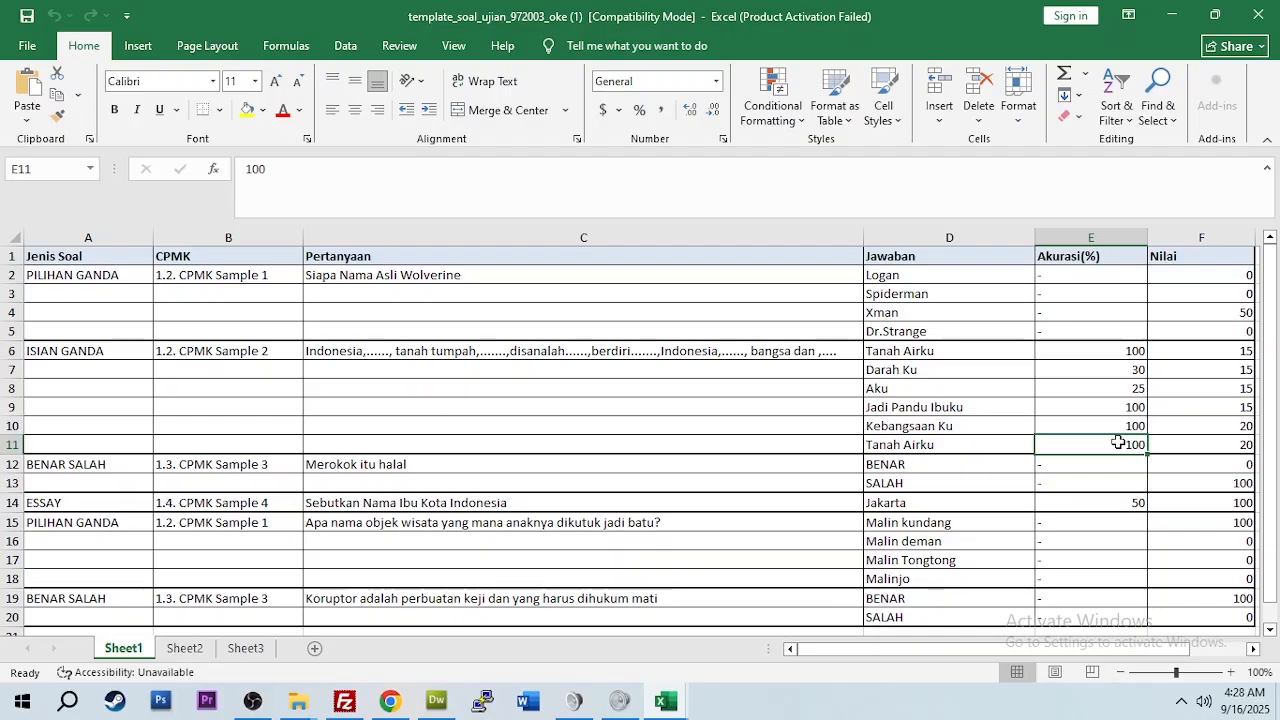
left_click(1122, 355)
left_click(1216, 356)
left_click(1227, 372)
left_click(1227, 390)
left_click(1221, 408)
left_click(1222, 428)
left_click(1218, 353)
left_click(1218, 370)
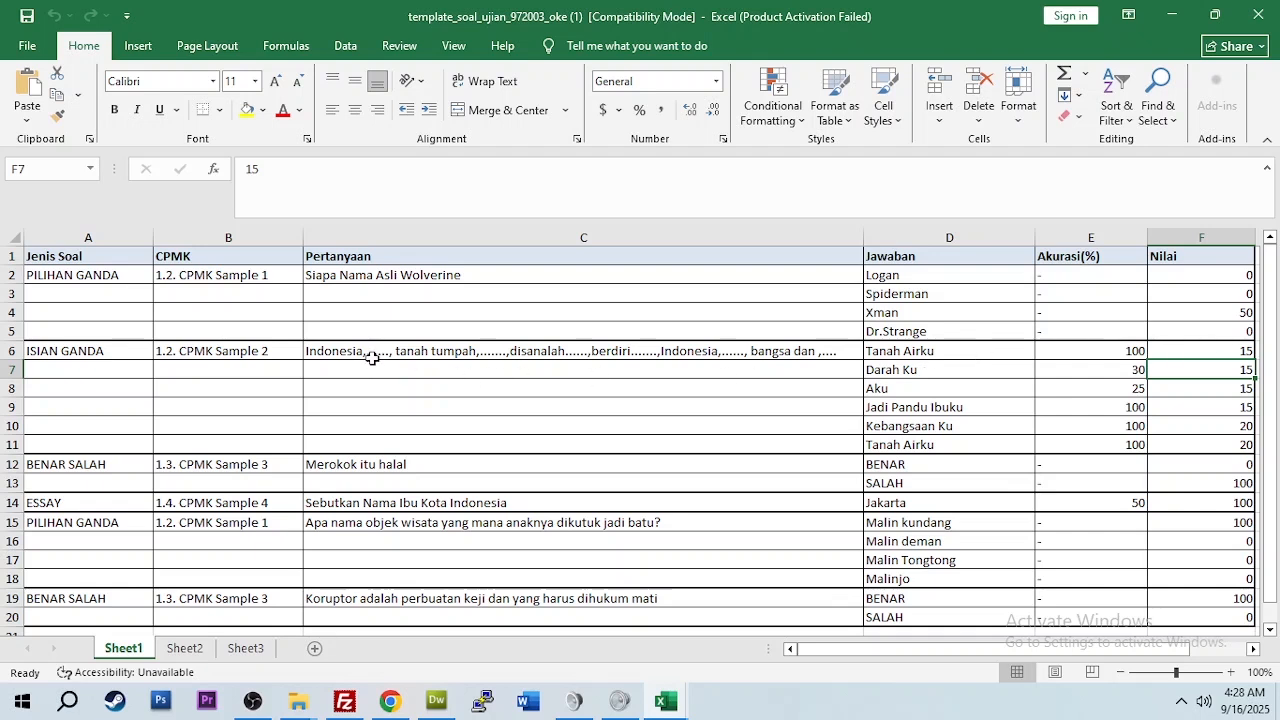
Step: Explain how answer Tanah Airku in D6 relates to its 100% accuracy and score 15, then minimize Excel
left_click(1216, 351)
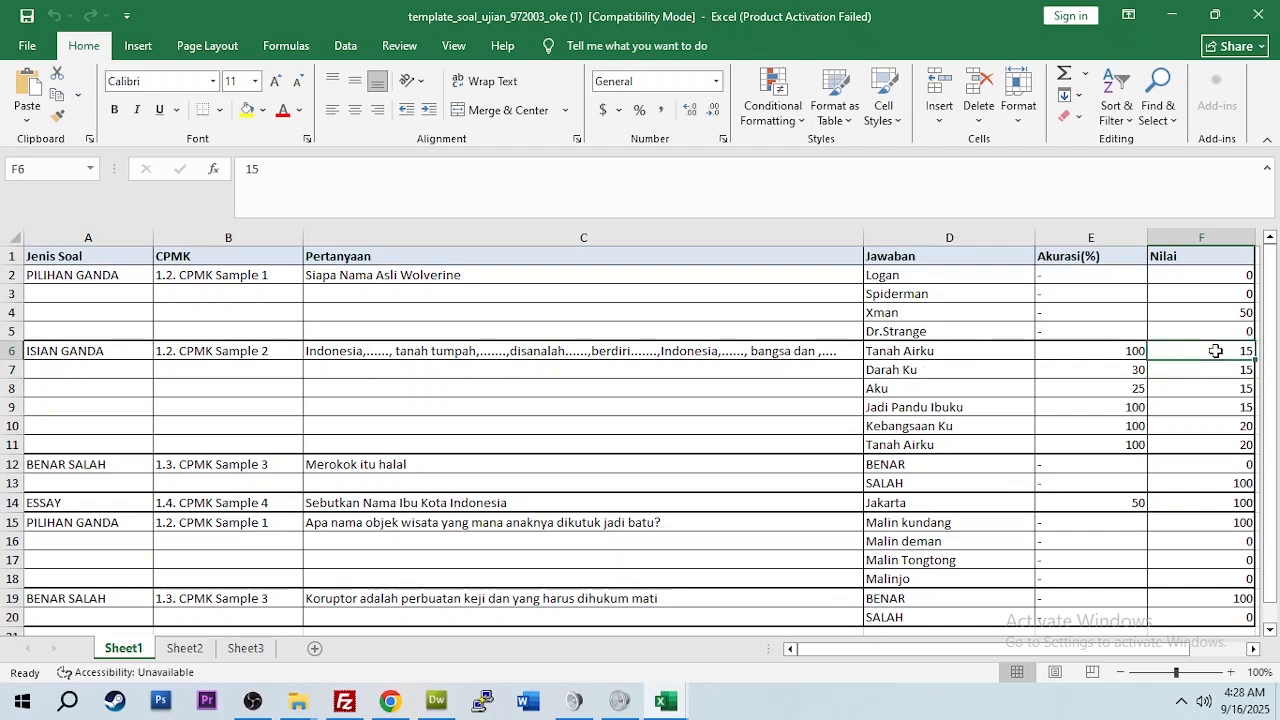
left_click(1110, 349)
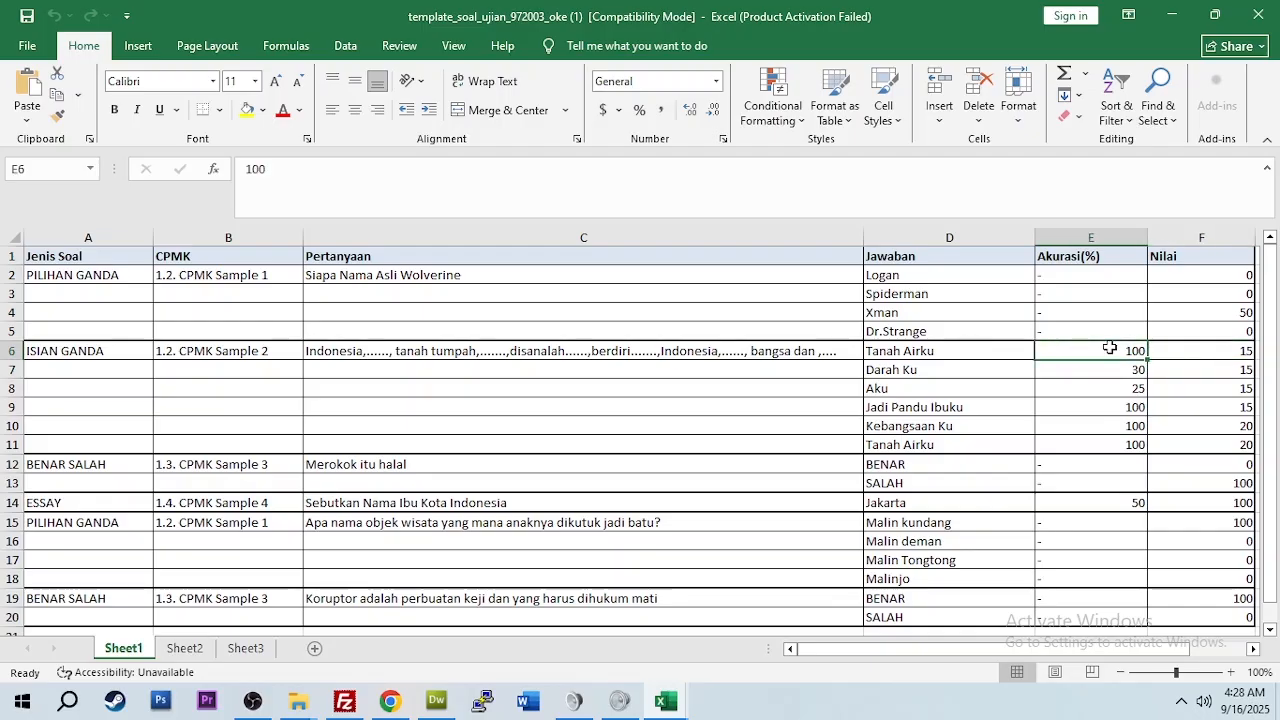
left_click(1239, 350)
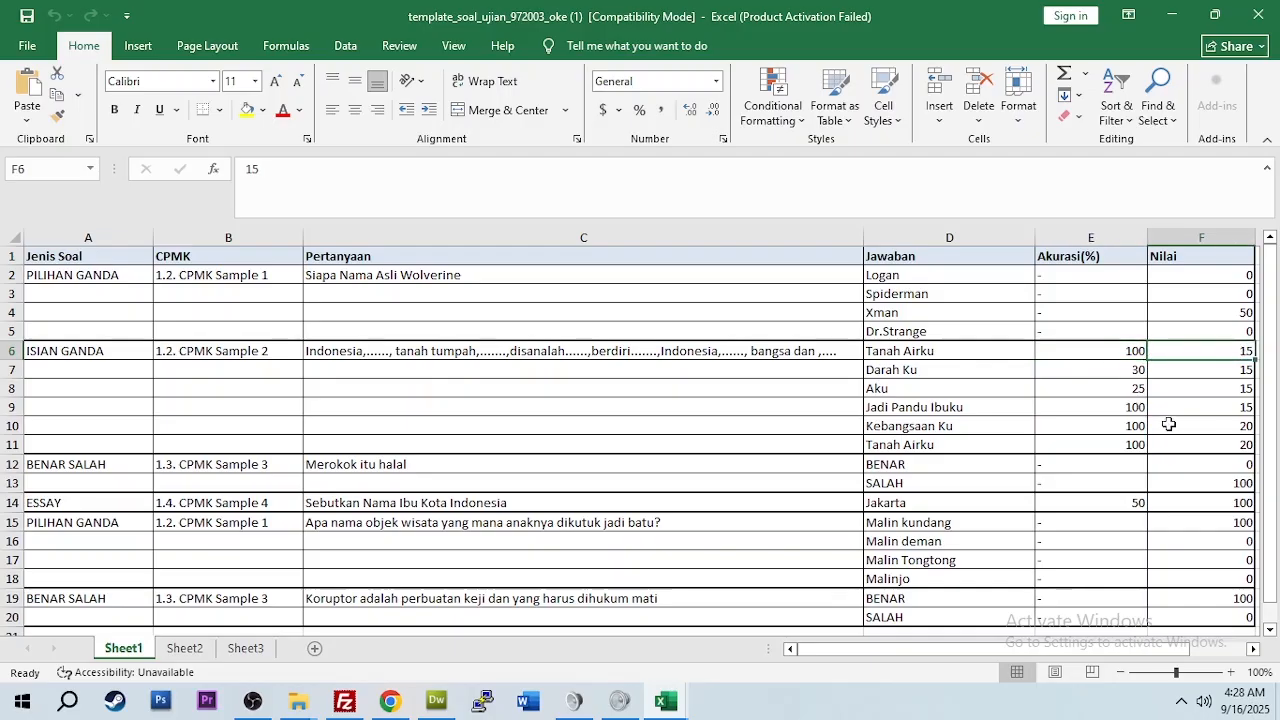
scroll(1168, 424, "down", 1)
scroll(1168, 424, "up", 1)
left_click(899, 354)
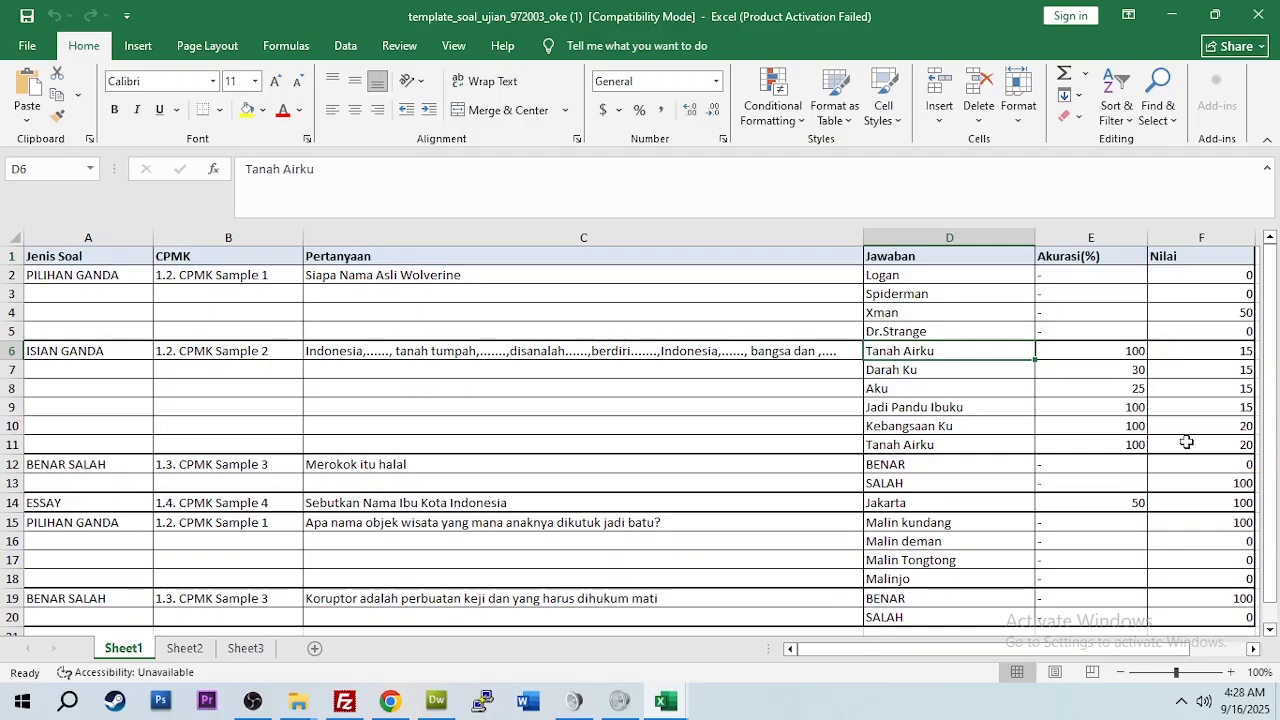
left_click(1134, 352)
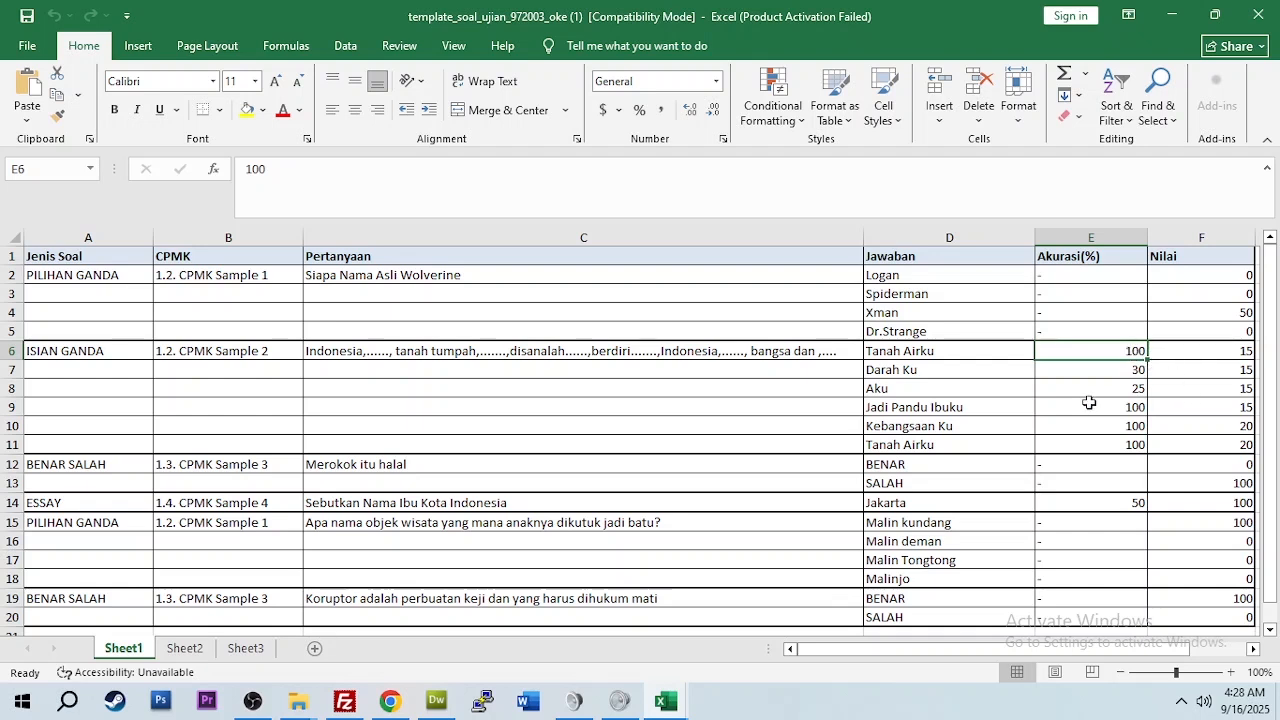
left_click(890, 351)
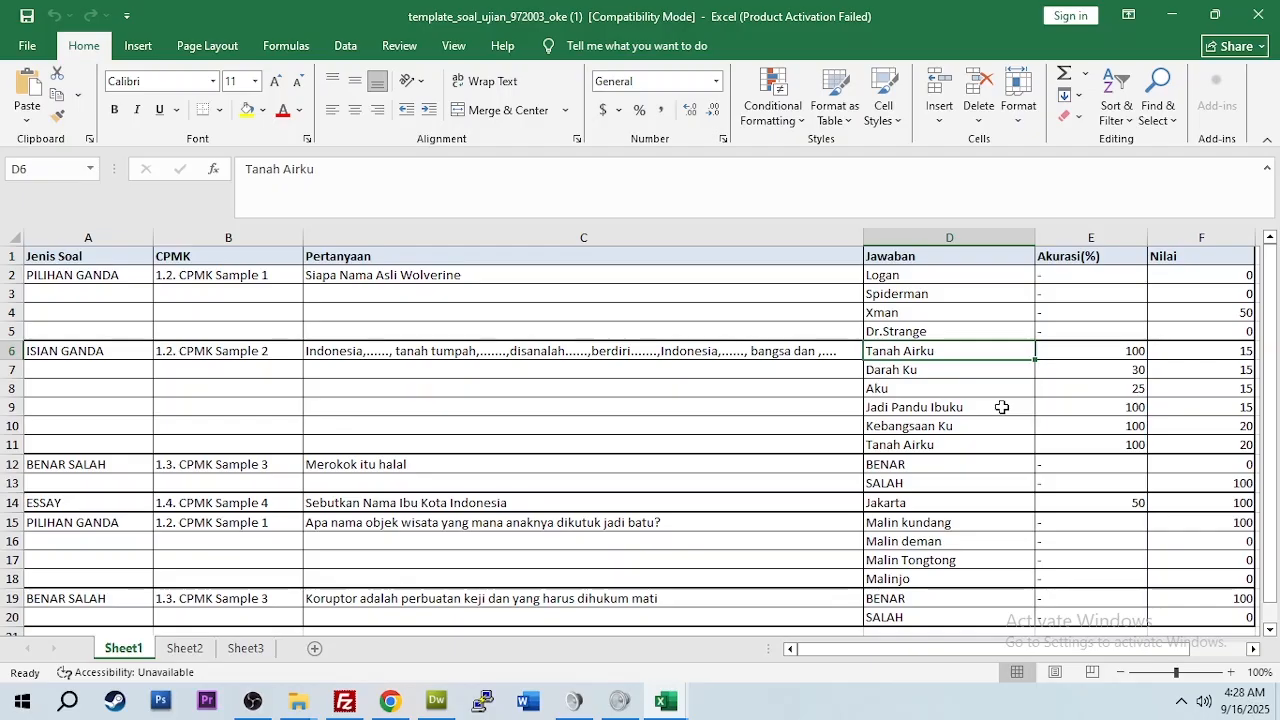
scroll(1001, 407, "down", 3)
scroll(1001, 407, "up", 3)
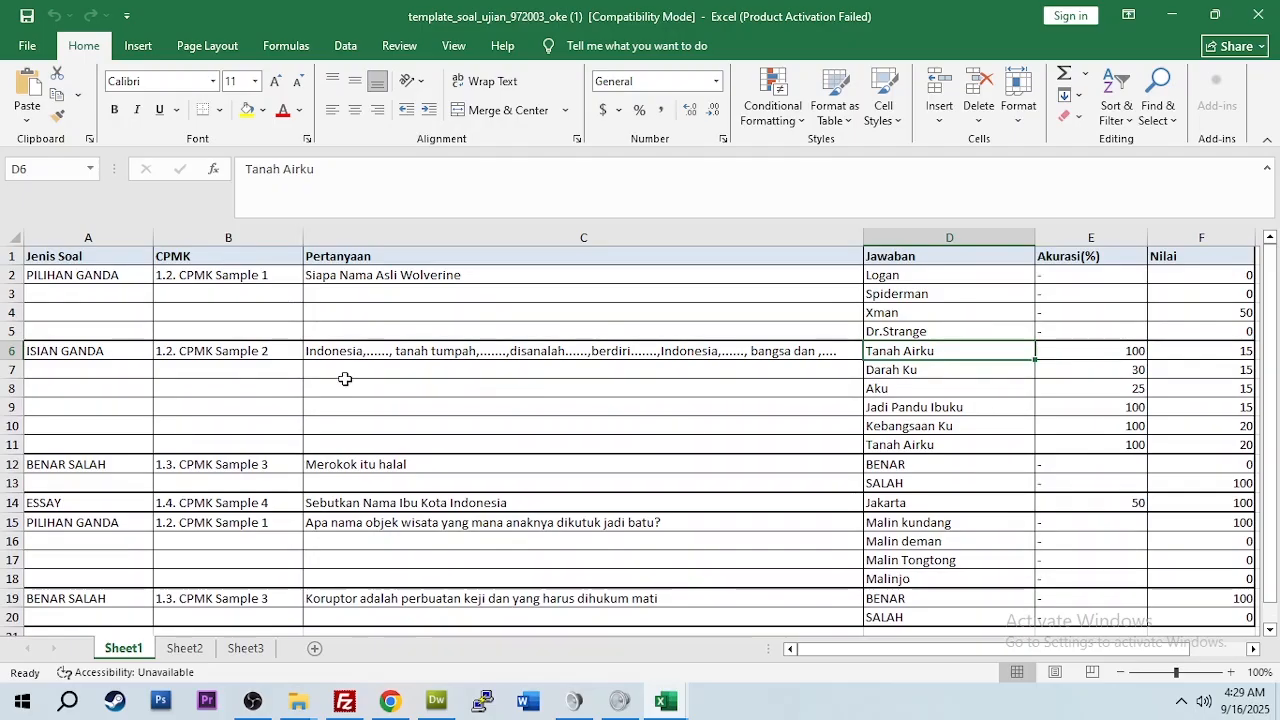
scroll(414, 336, "down", 3)
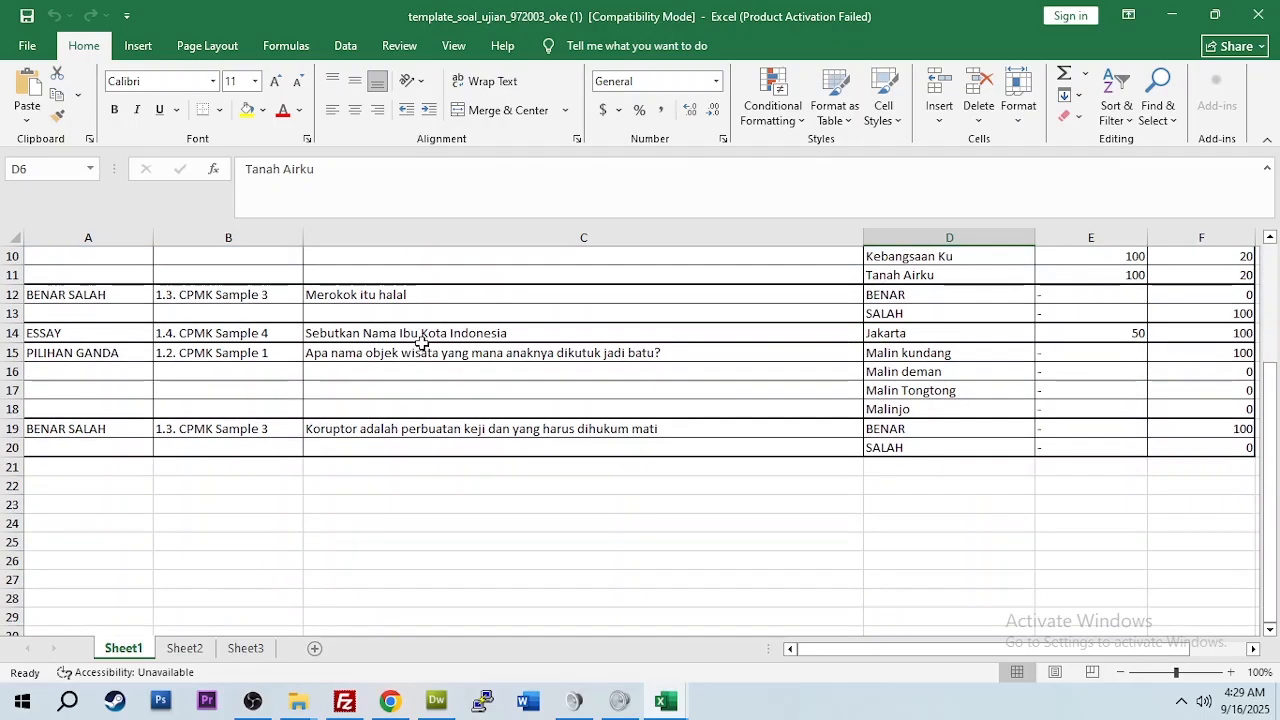
scroll(421, 343, "down", 3)
scroll(421, 343, "up", 6)
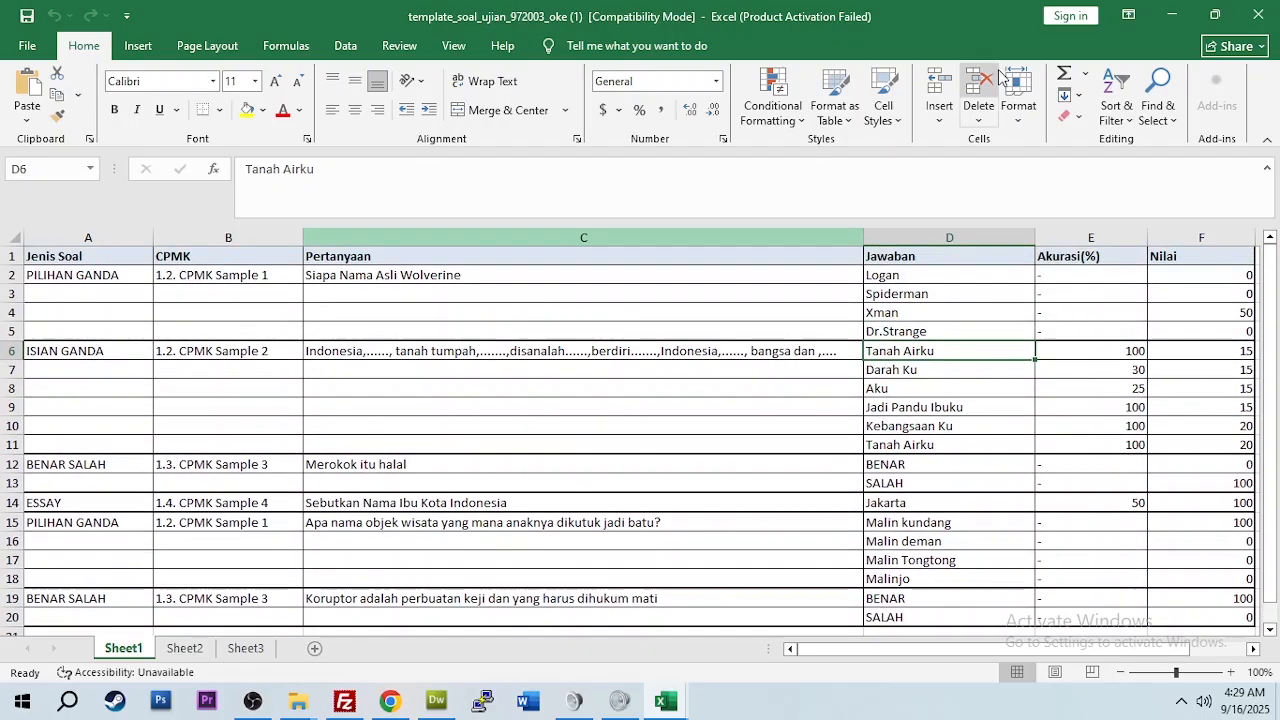
left_click(1172, 16)
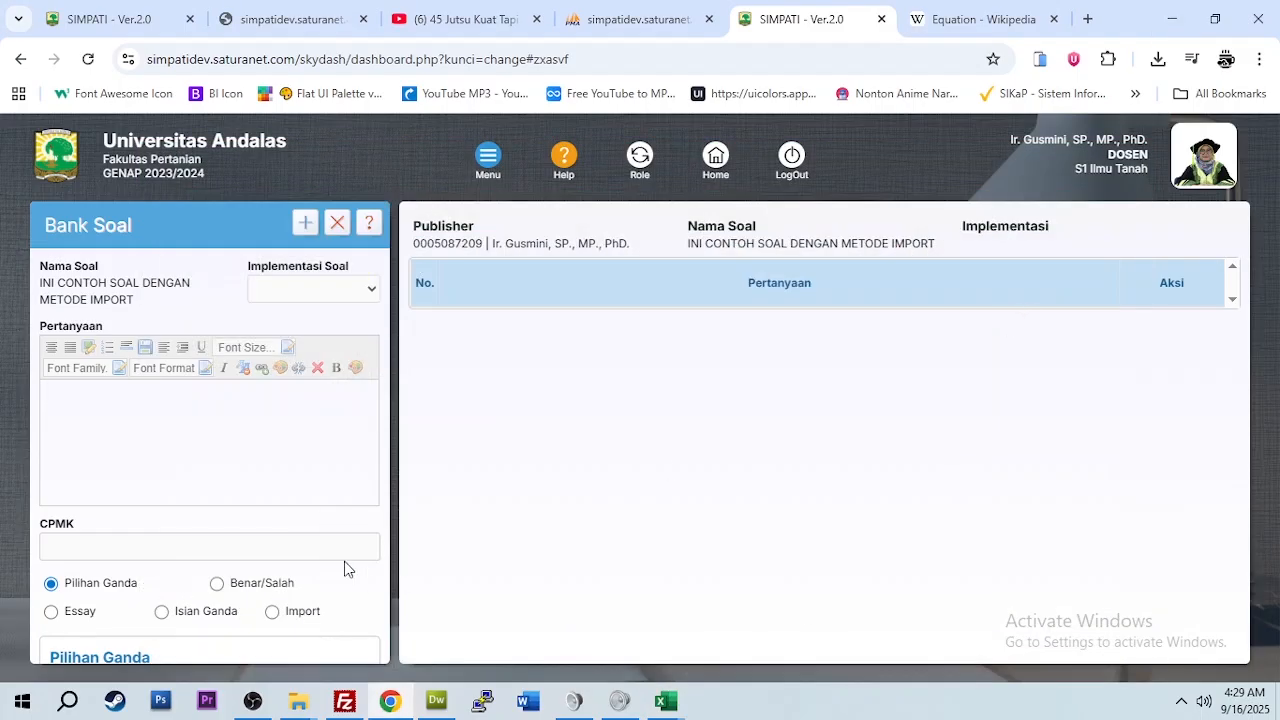
Step: Choose Import, select template_soal_ujian_972003_oke from Downloads, and import its questions into the set
scroll(330, 555, "down", 2)
scroll(284, 524, "up", 1)
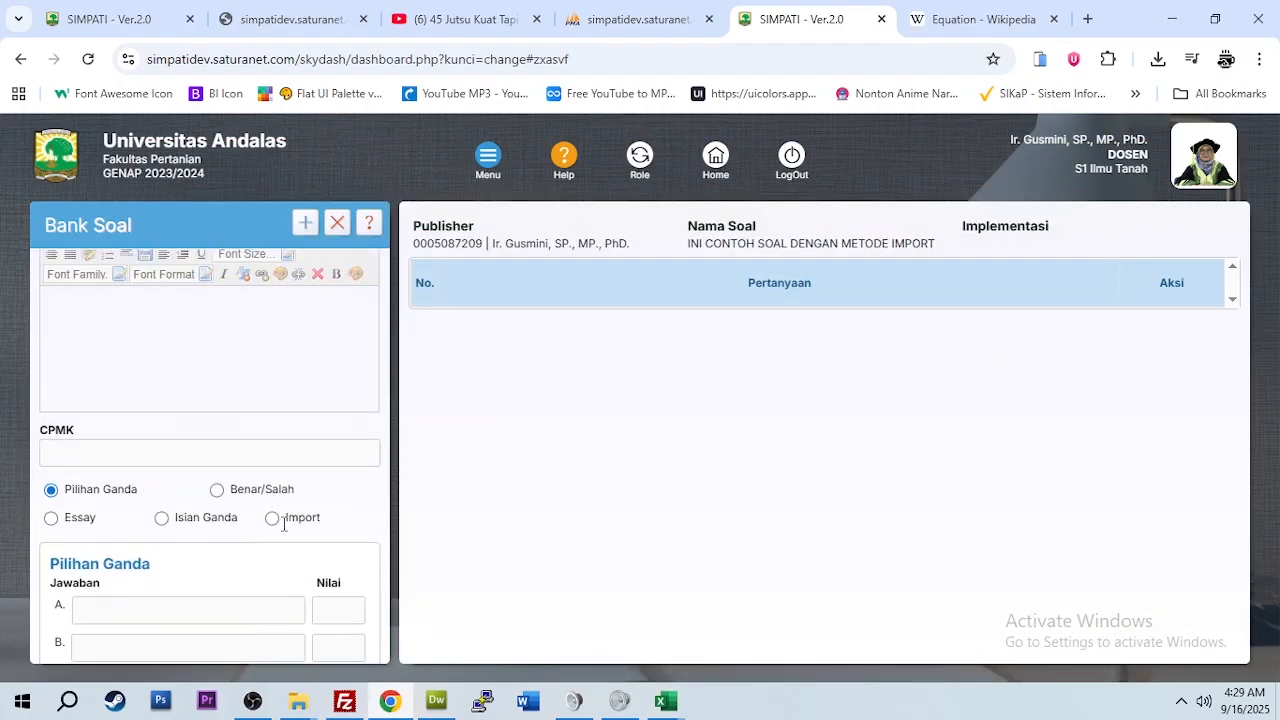
left_click(272, 518)
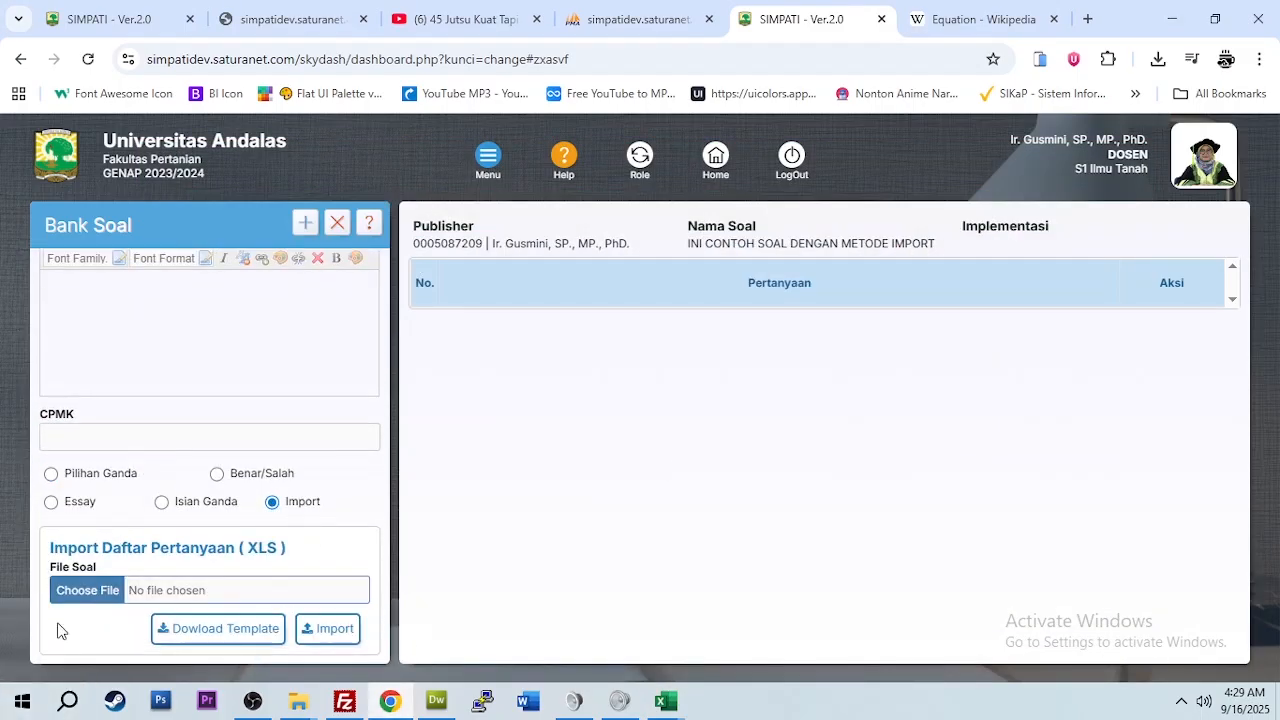
left_click(103, 588)
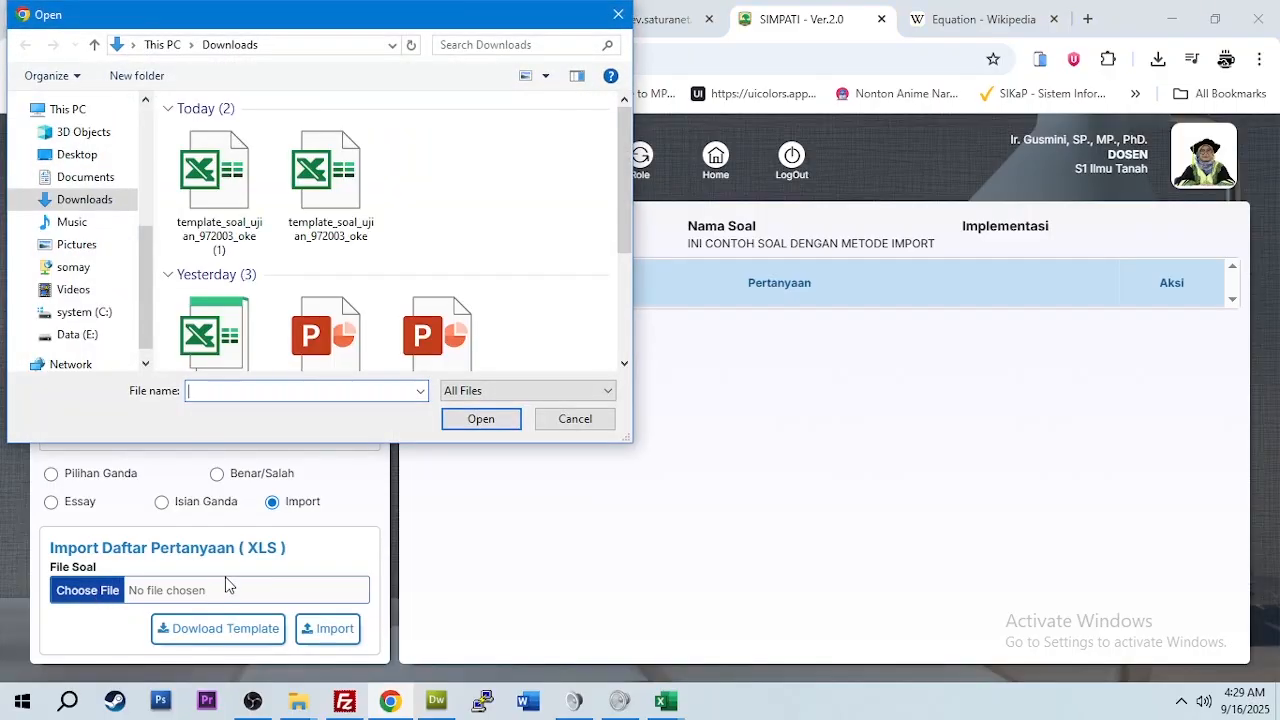
left_click(311, 184)
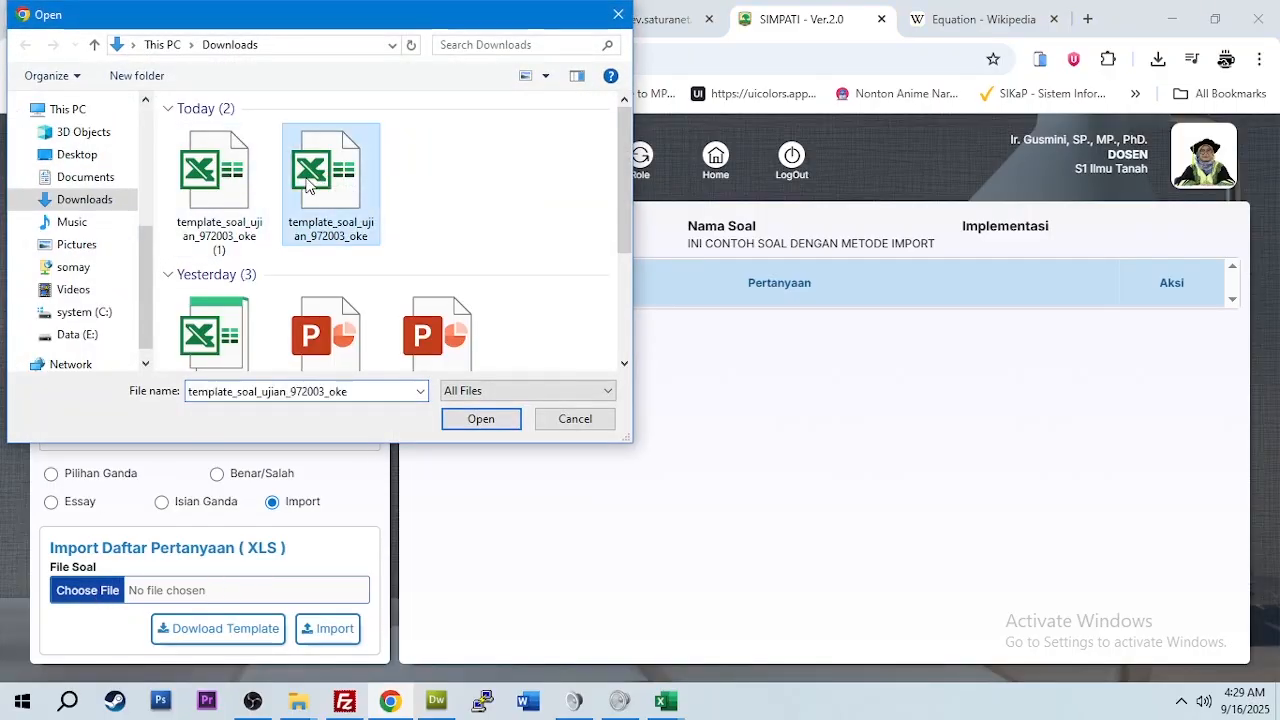
left_click(481, 420)
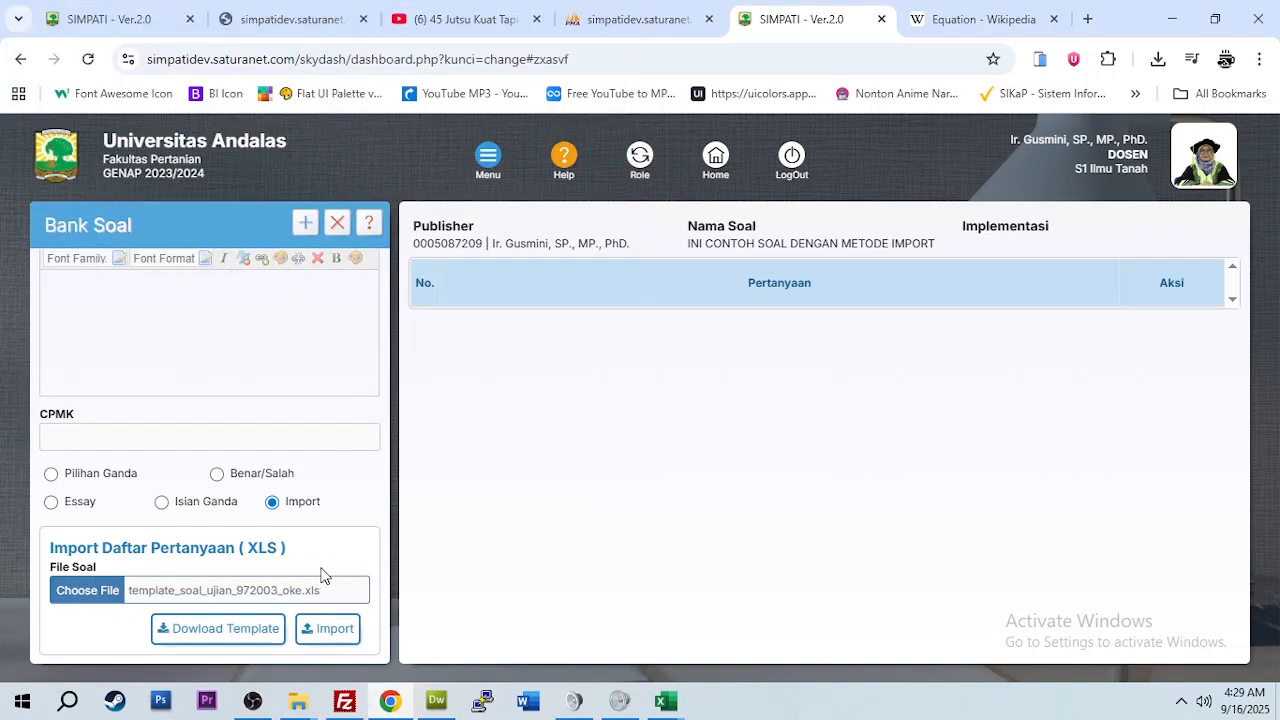
left_click(338, 629)
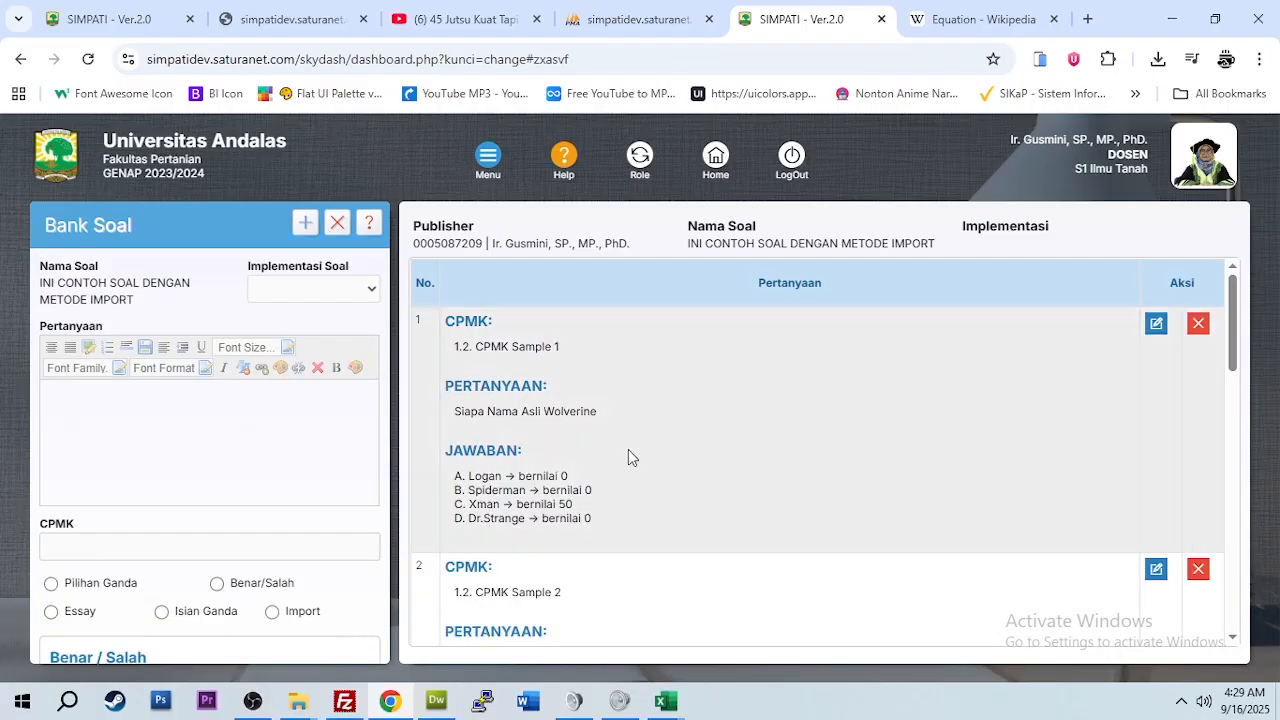
scroll(628, 449, "down", 3)
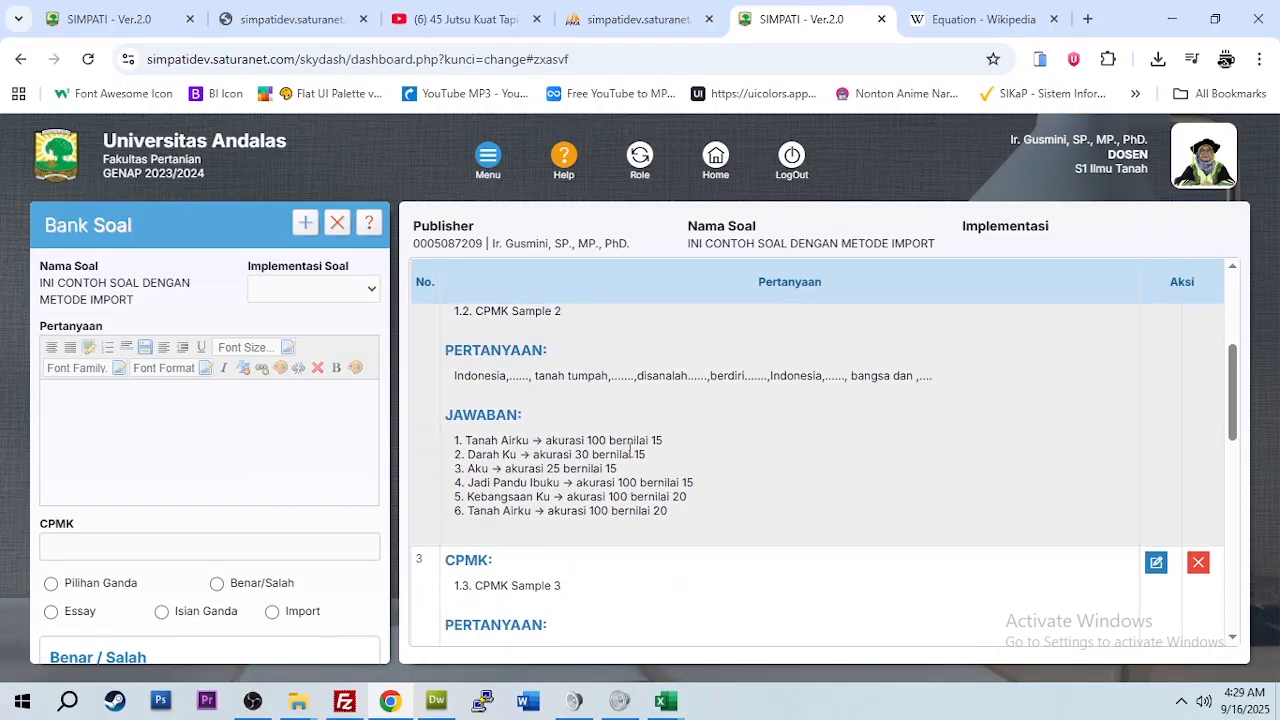
scroll(630, 449, "down", 8)
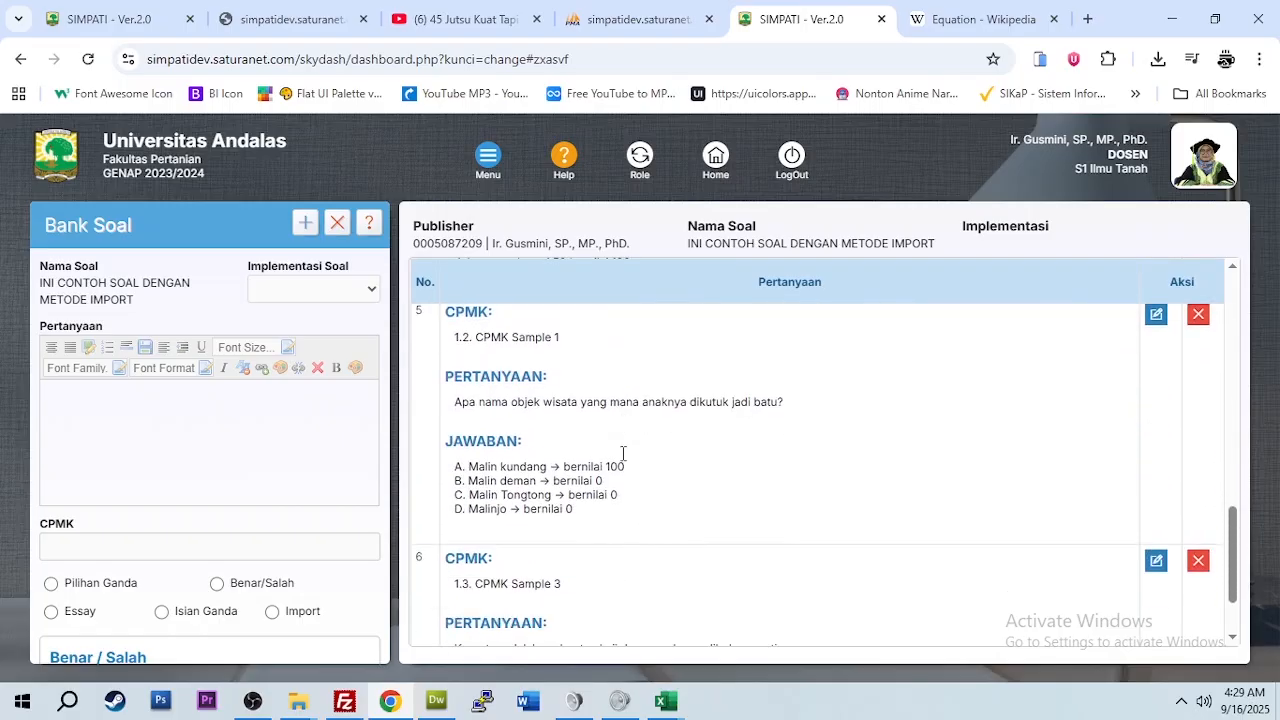
scroll(622, 453, "down", 1)
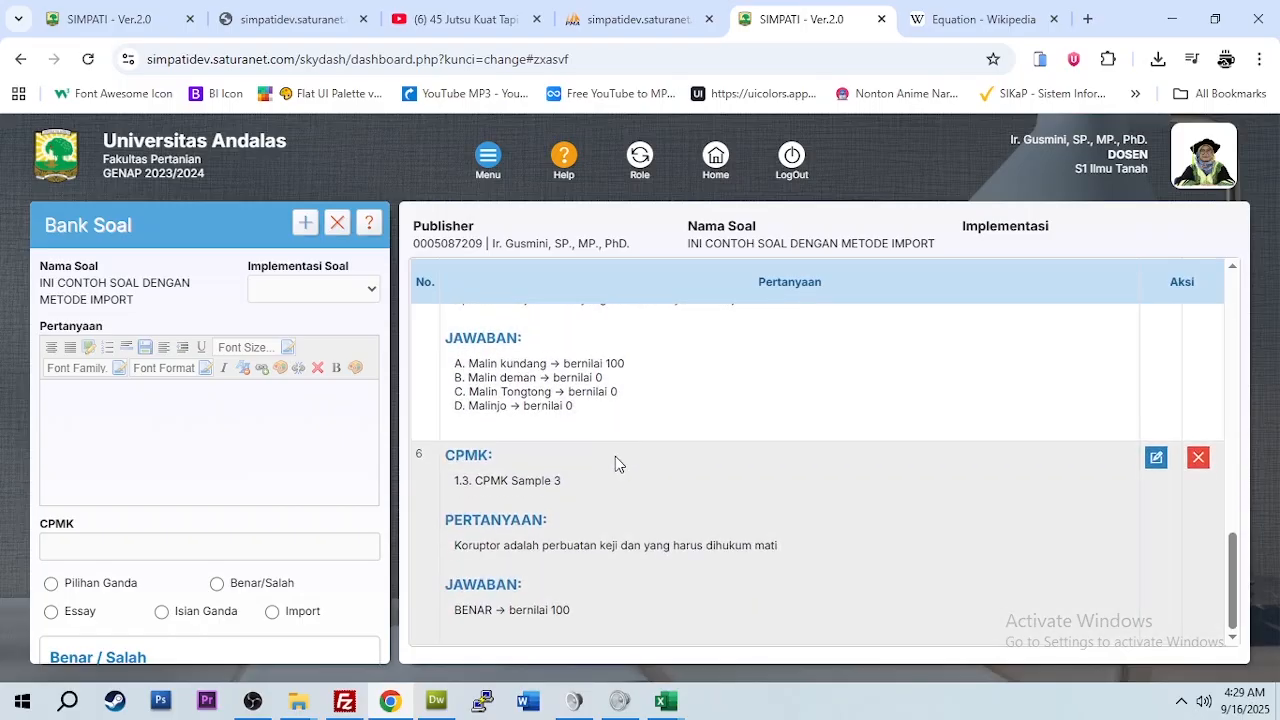
mouse_move(665, 701)
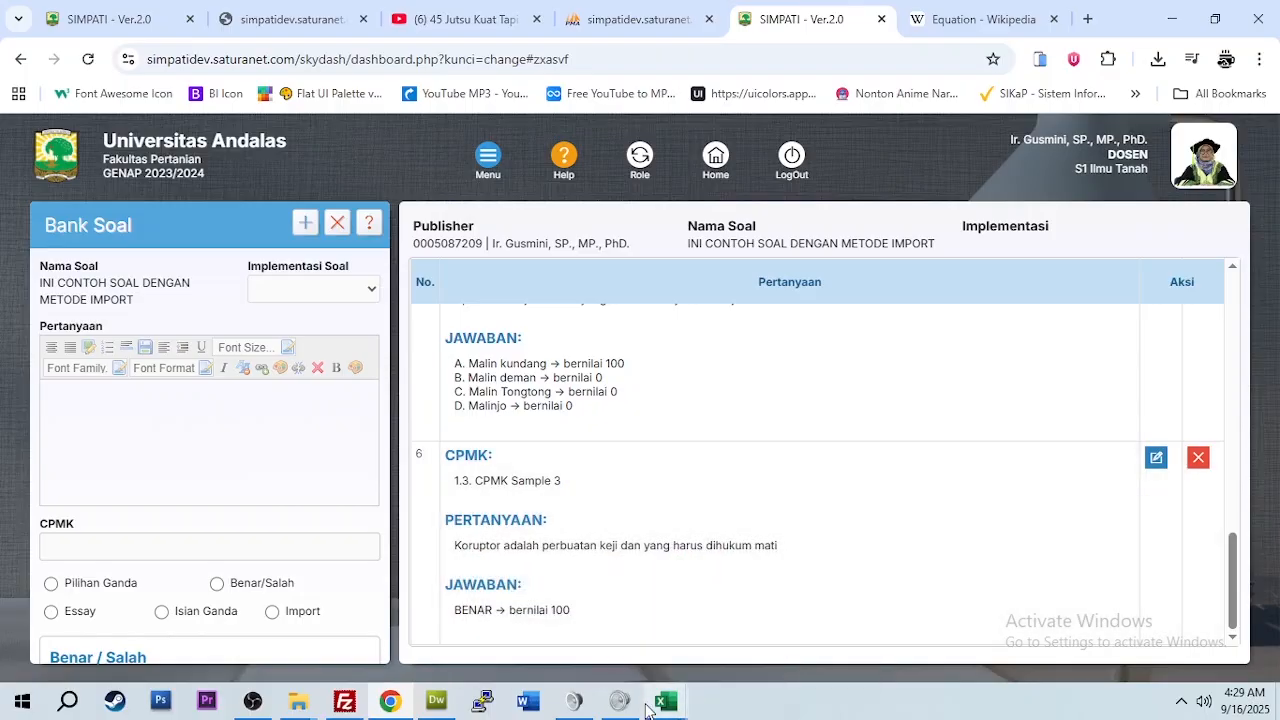
left_click(730, 615)
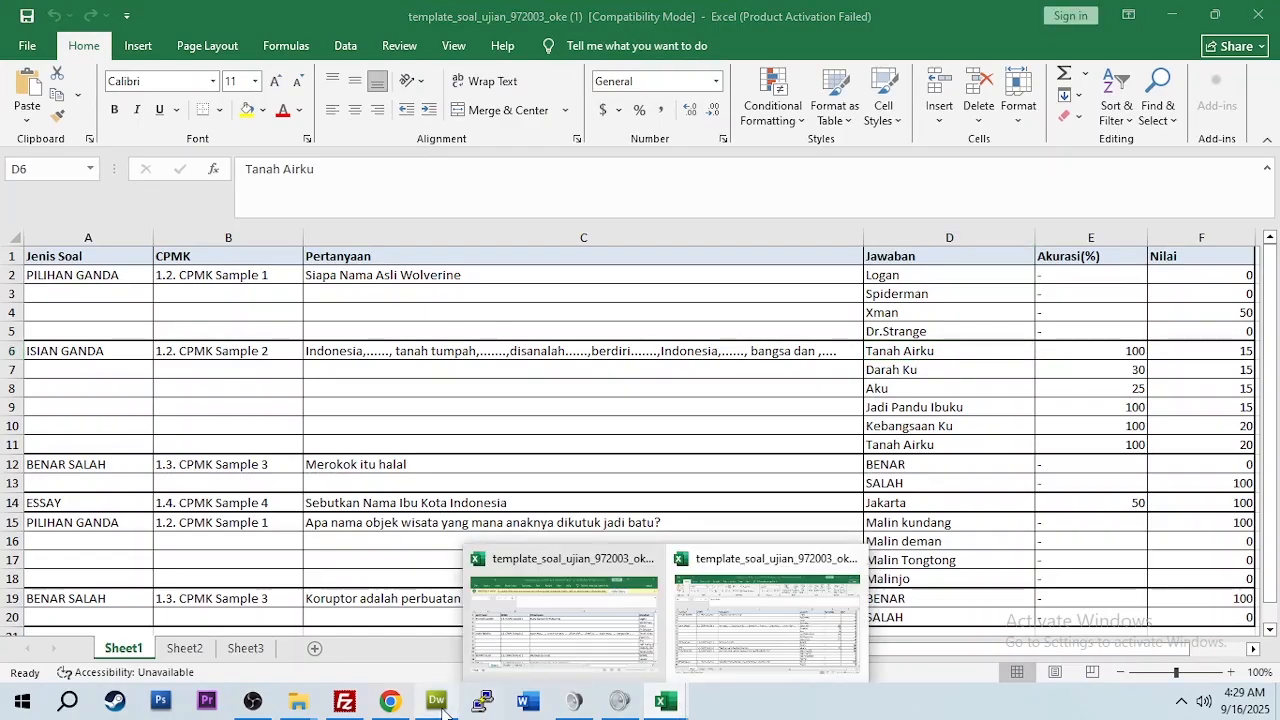
left_click(402, 706)
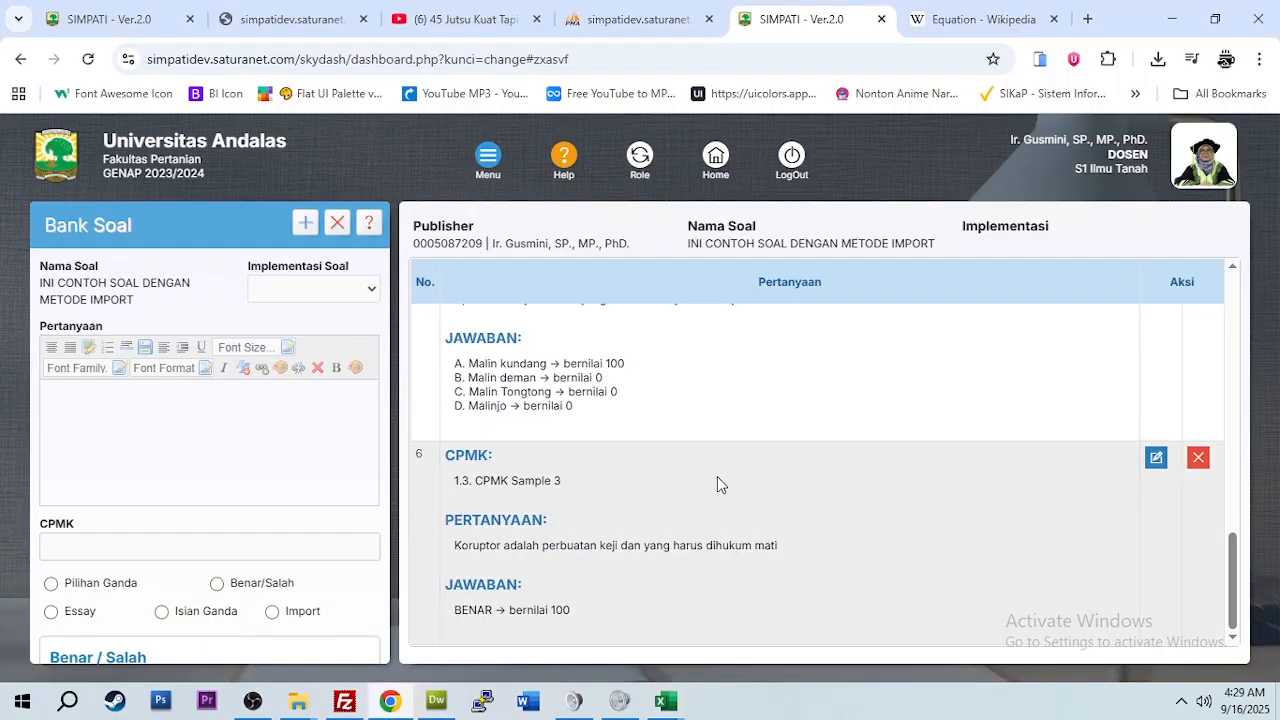
scroll(721, 488, "up", 15)
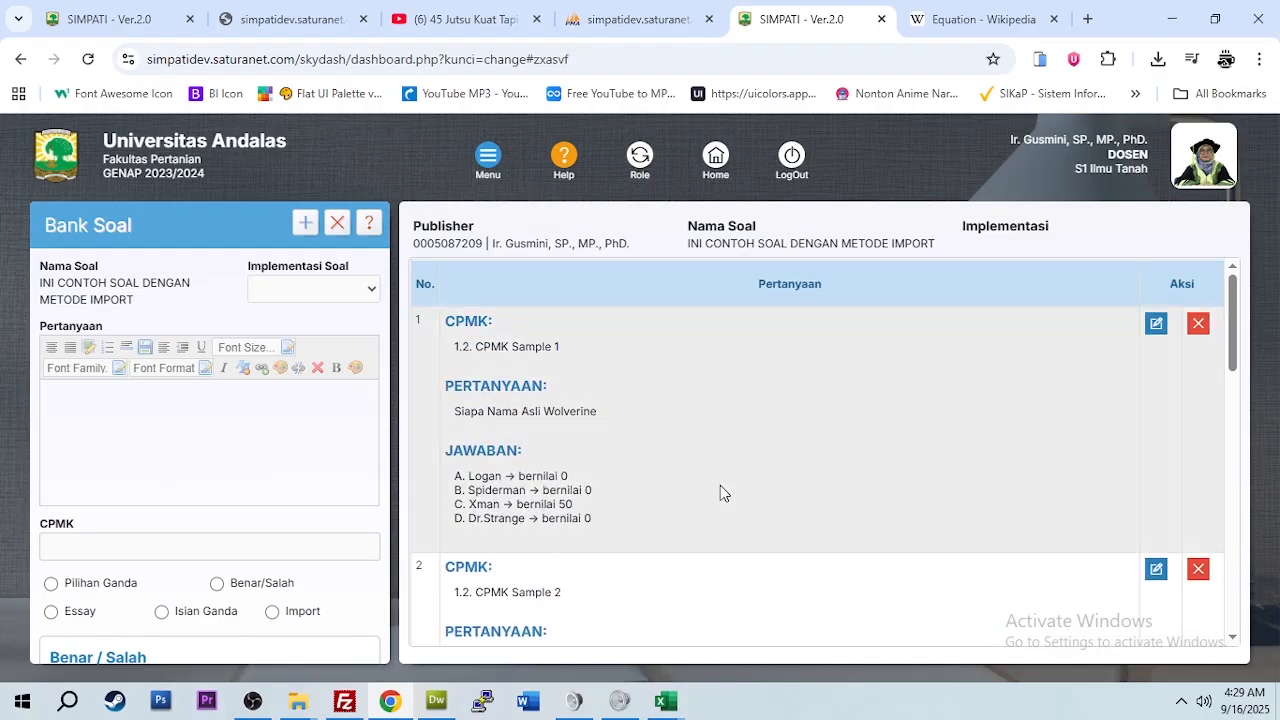
scroll(957, 434, "down", 2)
scroll(957, 434, "up", 2)
Step: Load imported question 1 into the edit form and select its whole question text before going to Wikipedia
left_click(1156, 324)
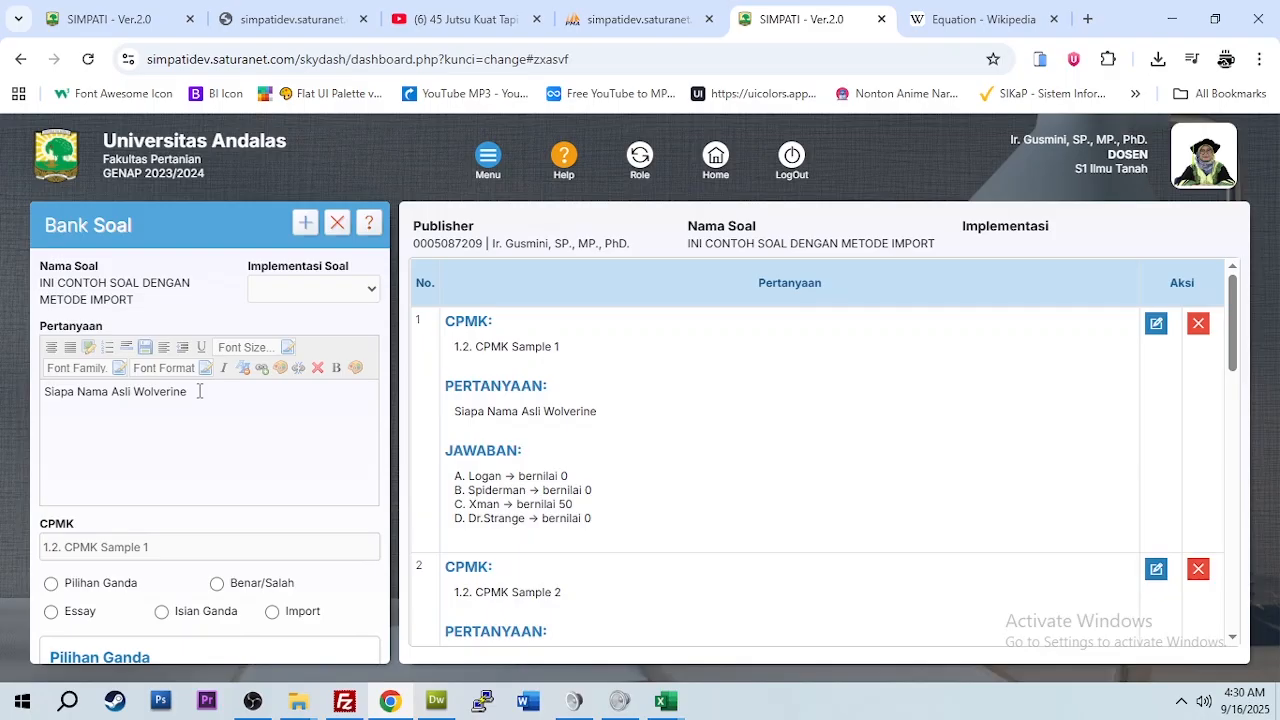
scroll(241, 420, "down", 2)
scroll(241, 428, "up", 2)
left_click_drag(190, 392, 15, 403)
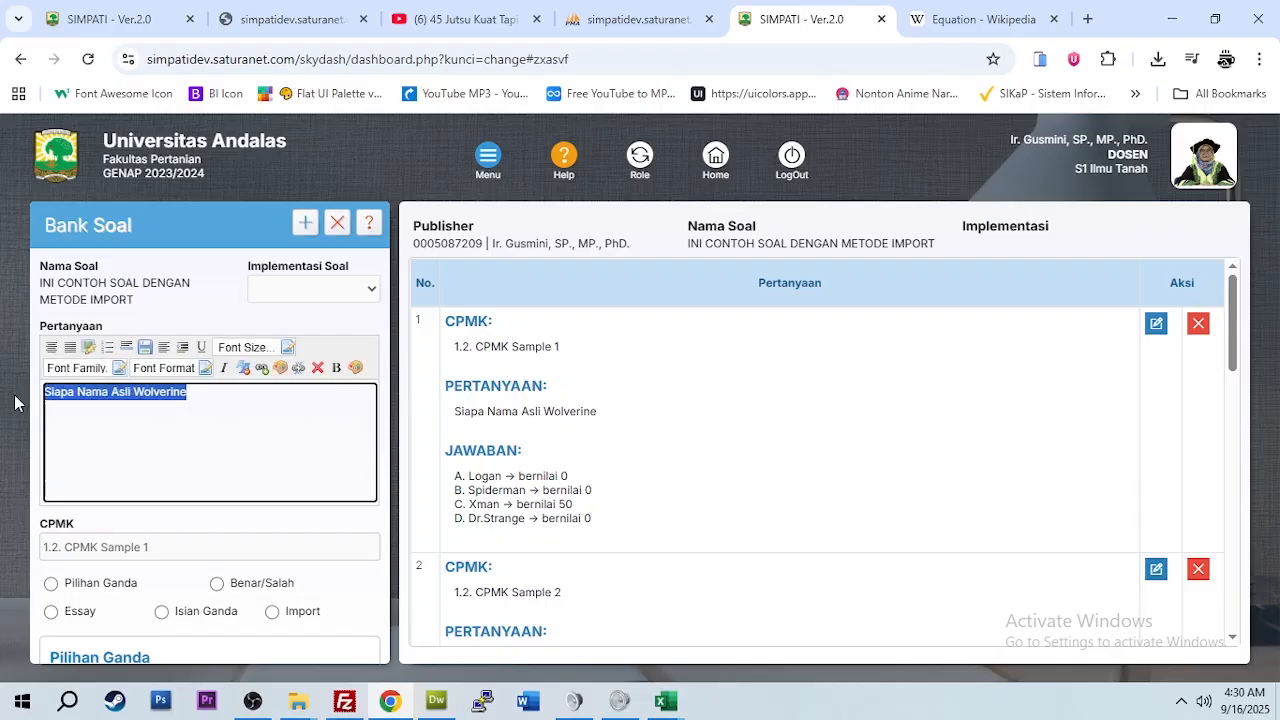
left_click(982, 20)
Step: Copy the Polynomial equations opening line with its graph and caption from Wikipedia's Equation article
scroll(512, 455, "down", 4)
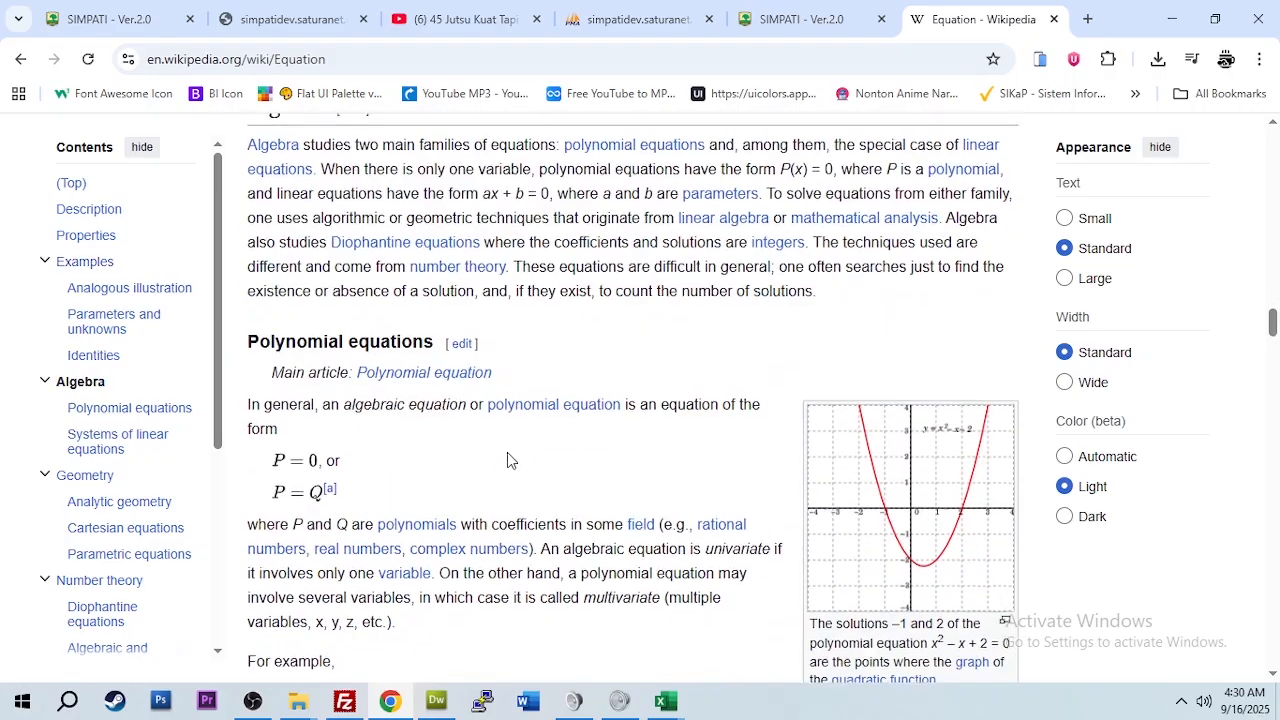
scroll(510, 460, "down", 4)
scroll(512, 460, "up", 1)
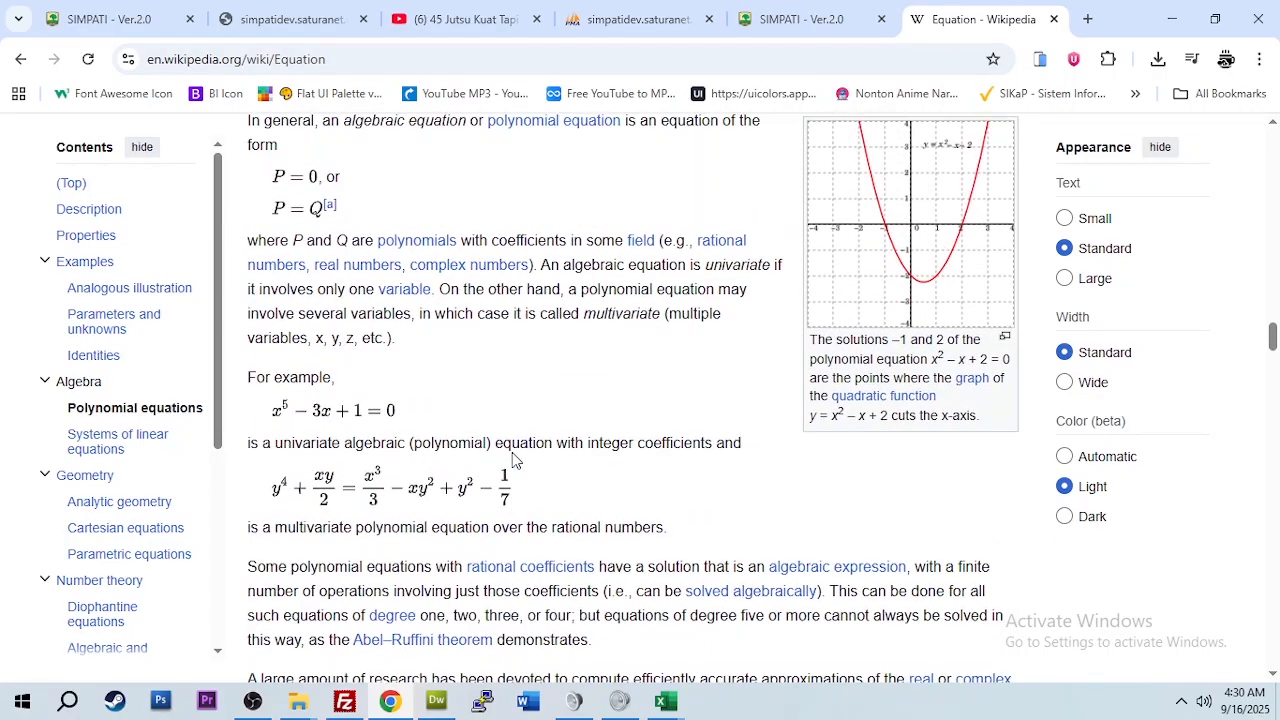
scroll(840, 240, "up", 2)
left_click_drag(788, 286, 793, 317)
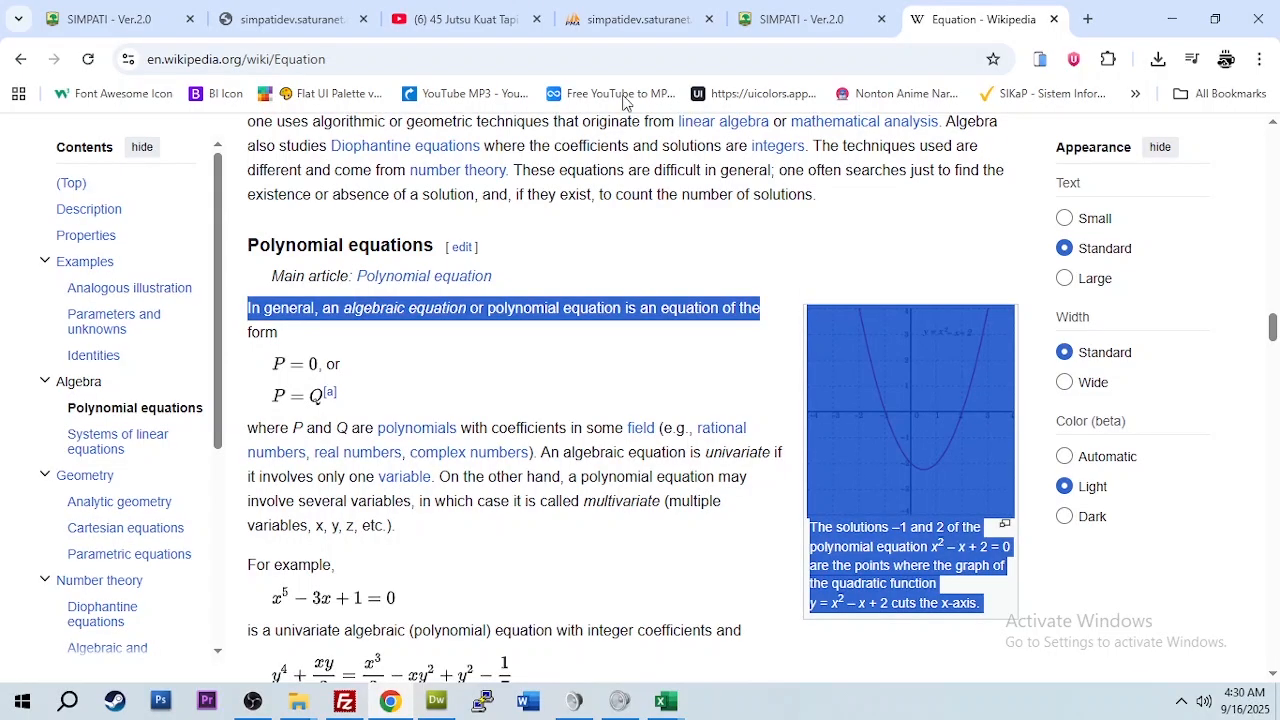
left_click(742, 20)
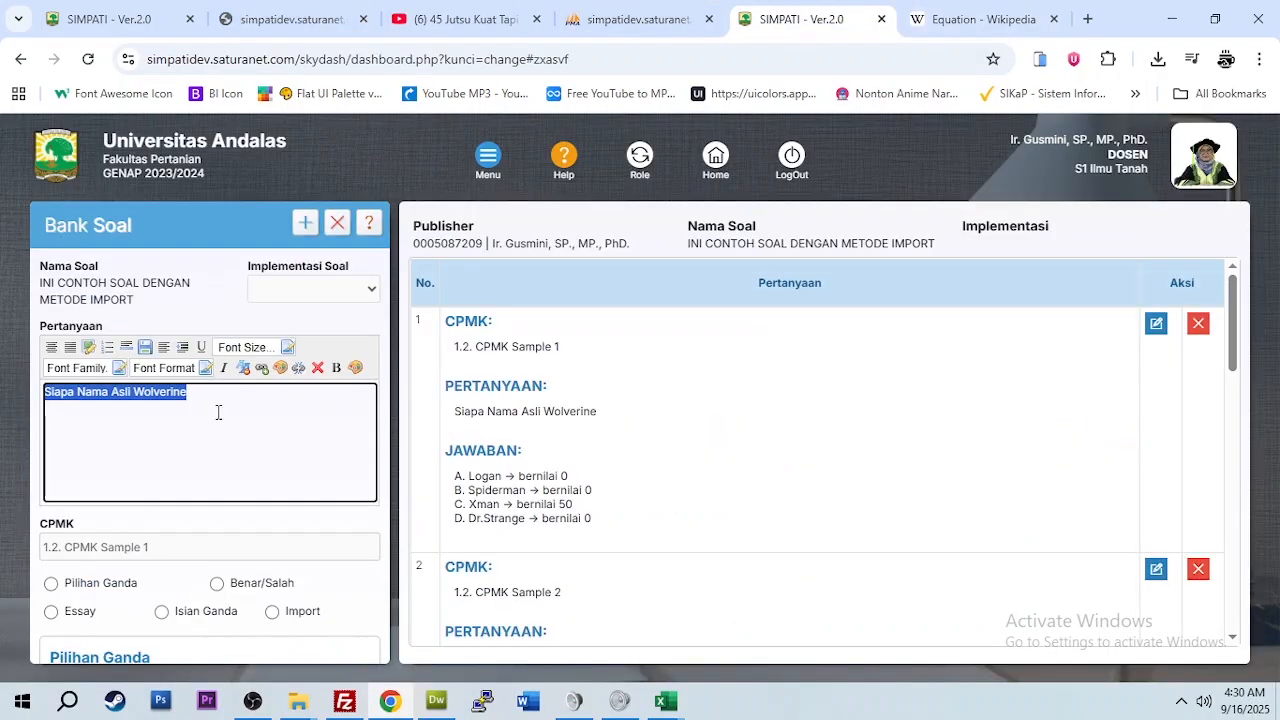
Step: Paste the Wikipedia polynomial-equation paragraph and graph over question 1's text and post it
type("In general, an algebraic equation or polynomial equation is an equation of the")
scroll(230, 480, "down", 3)
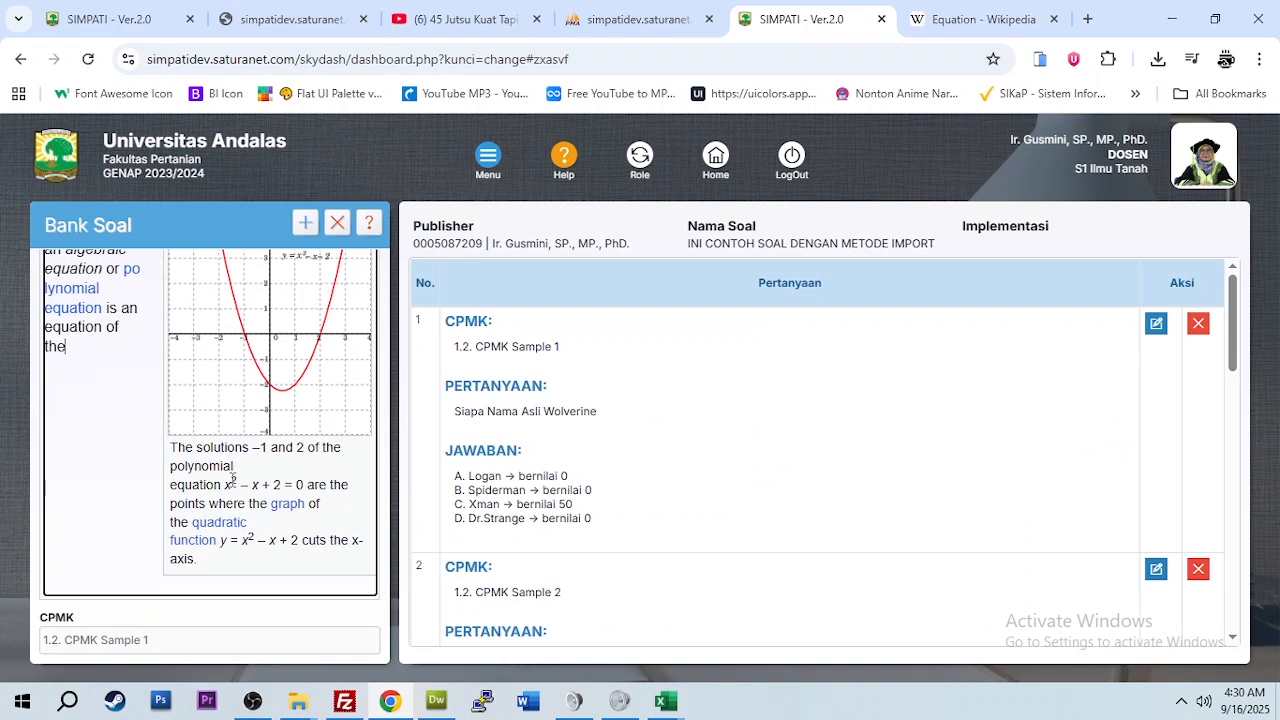
scroll(232, 480, "down", 3)
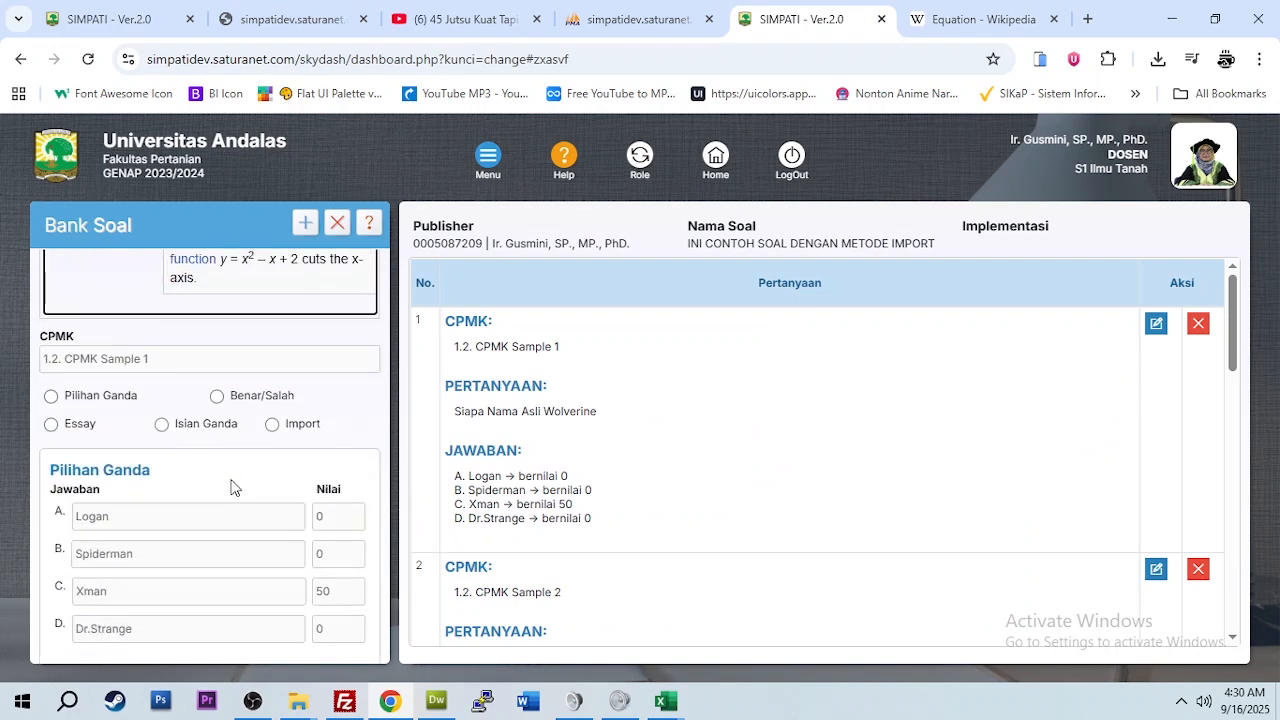
scroll(230, 487, "down", 1)
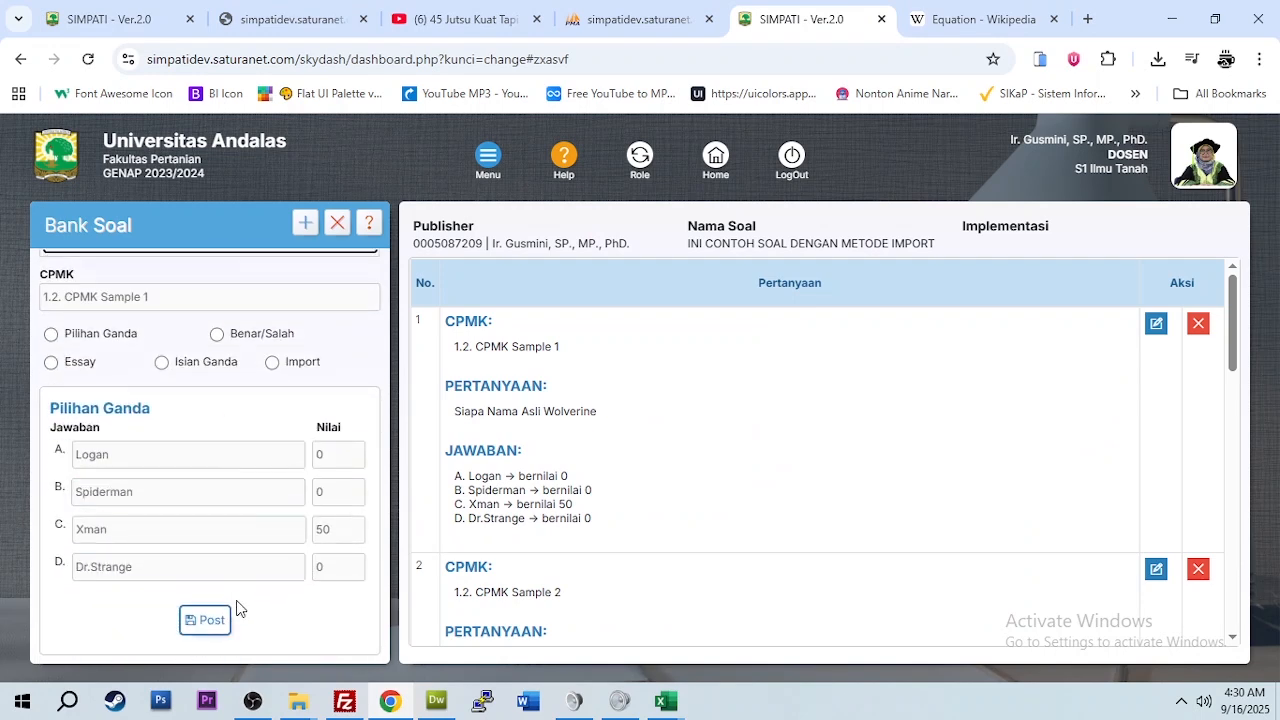
left_click(218, 628)
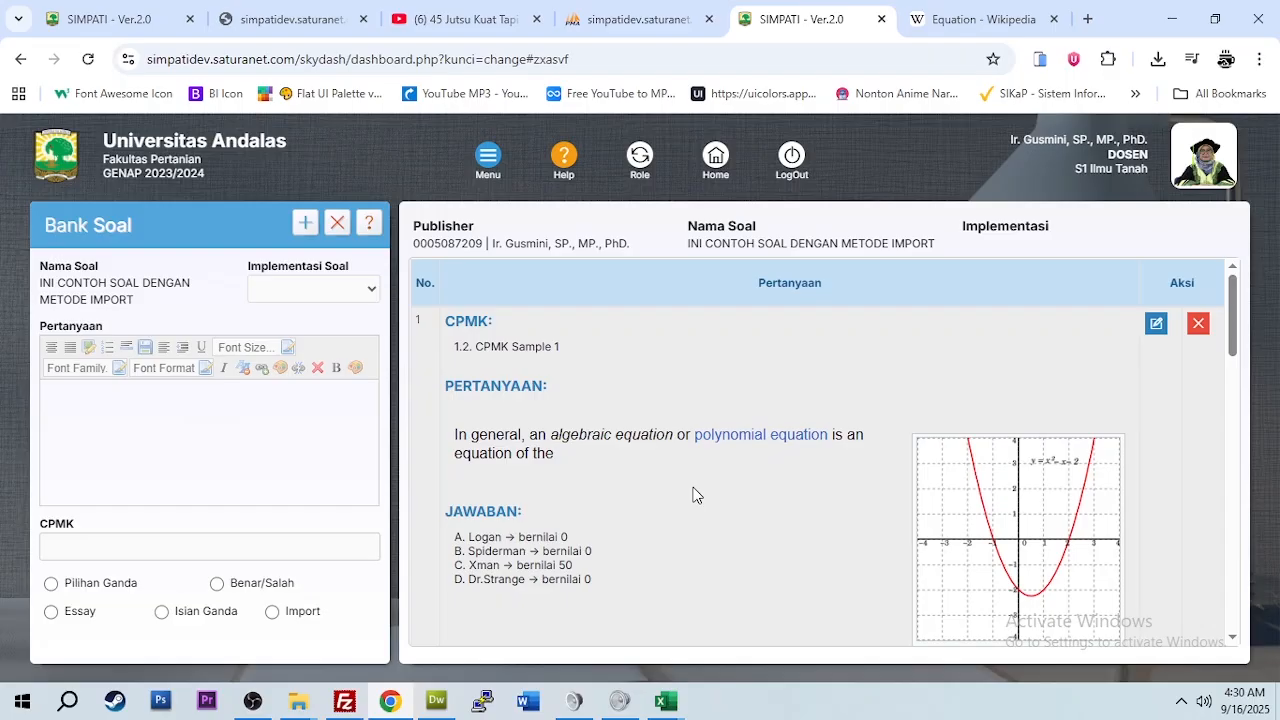
Step: Review saved question 1 showing the pasted line, graph and caption, with its answers unchanged
scroll(898, 498, "down", 2)
scroll(898, 498, "up", 2)
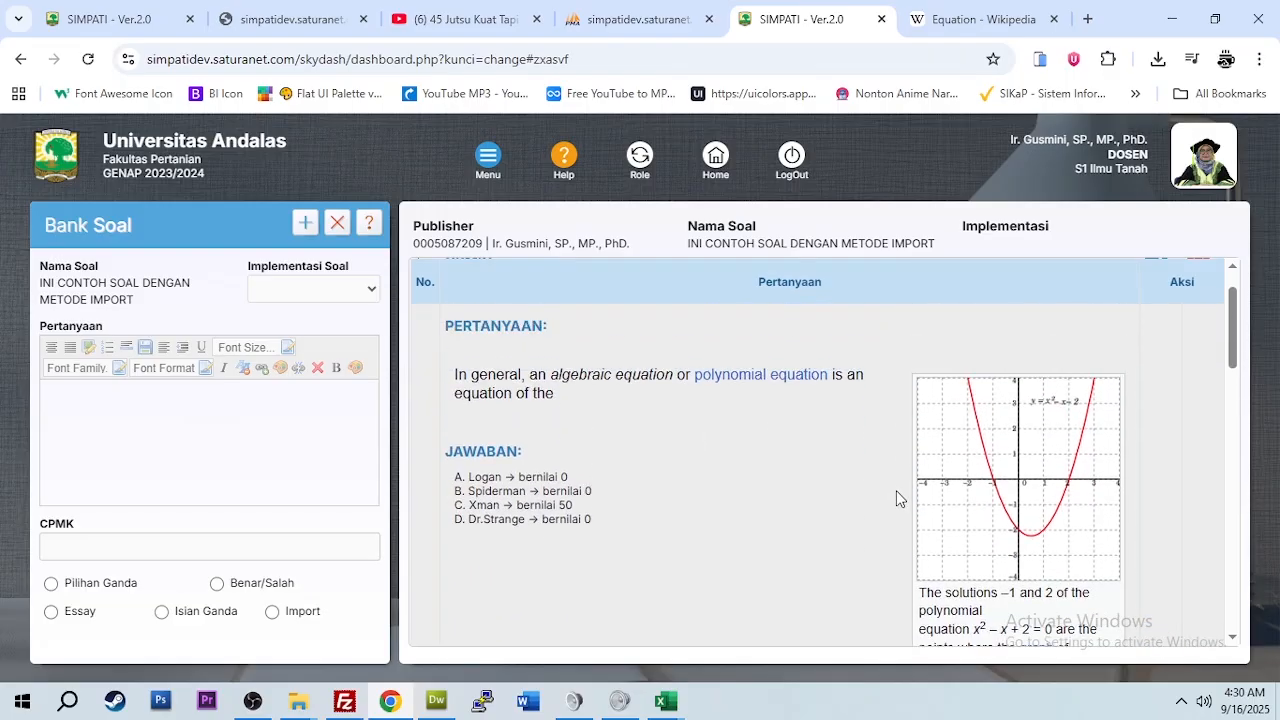
scroll(898, 498, "down", 2)
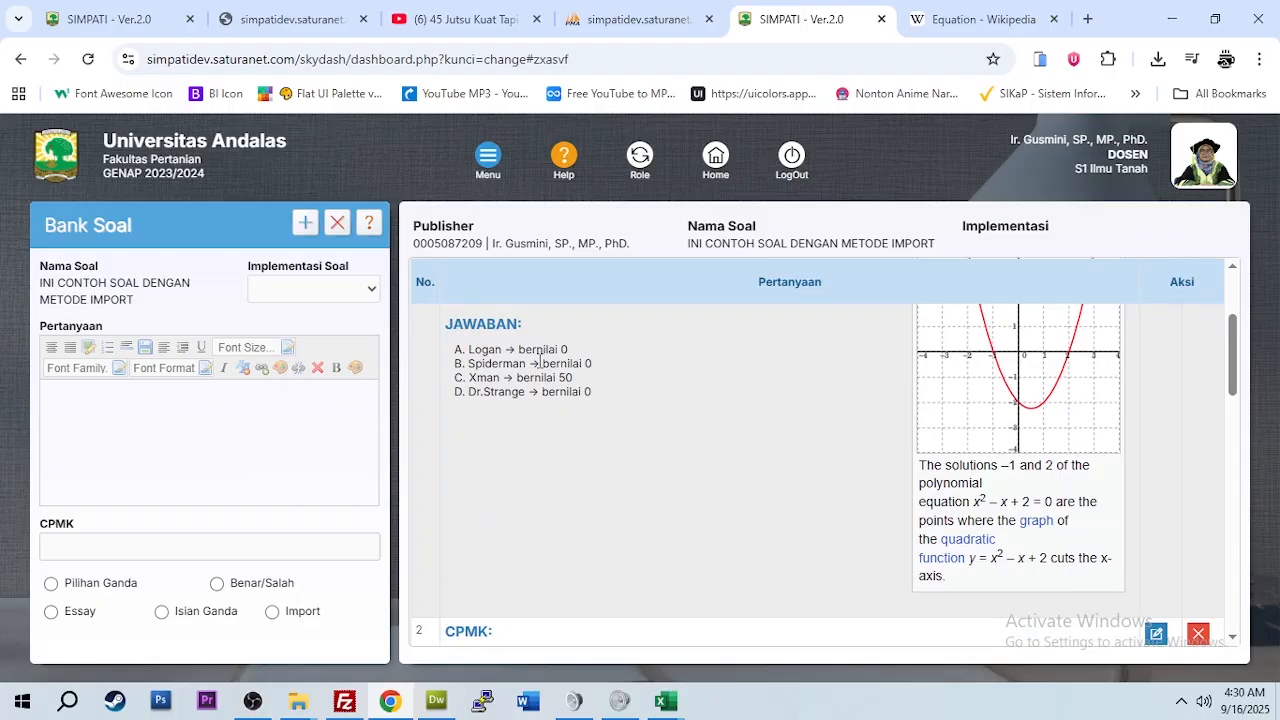
scroll(538, 360, "up", 2)
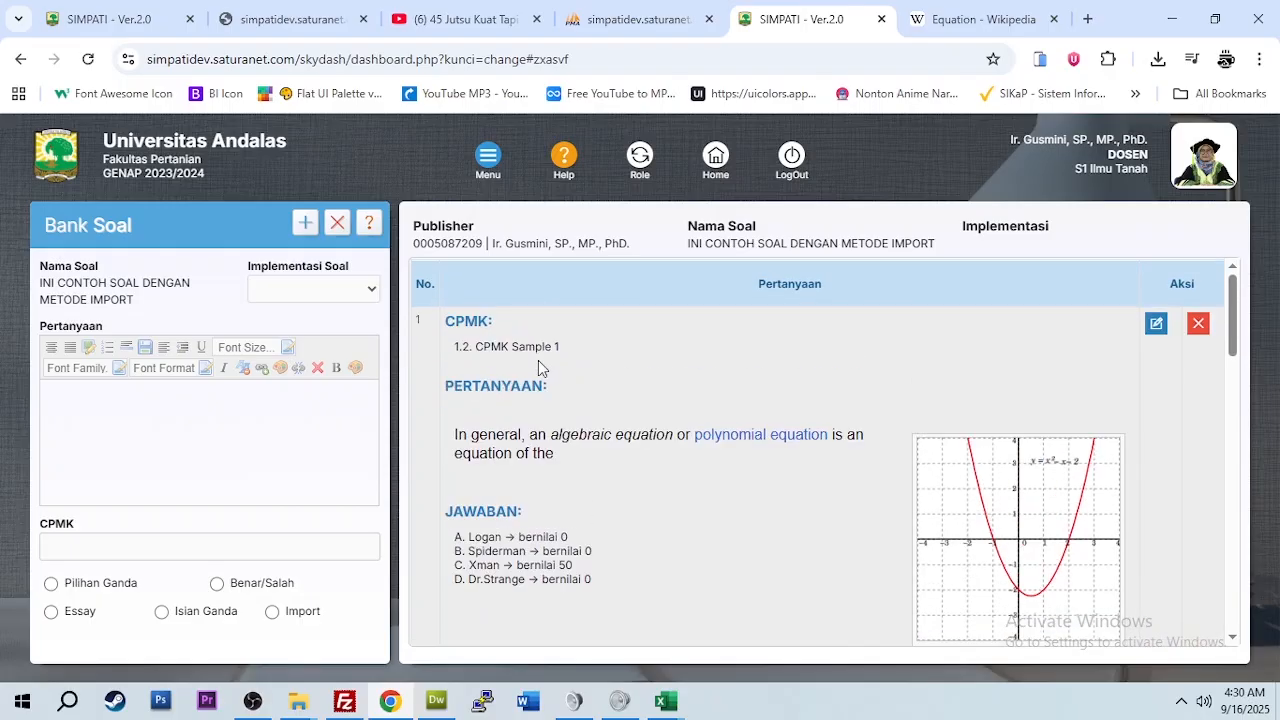
scroll(747, 476, "down", 3)
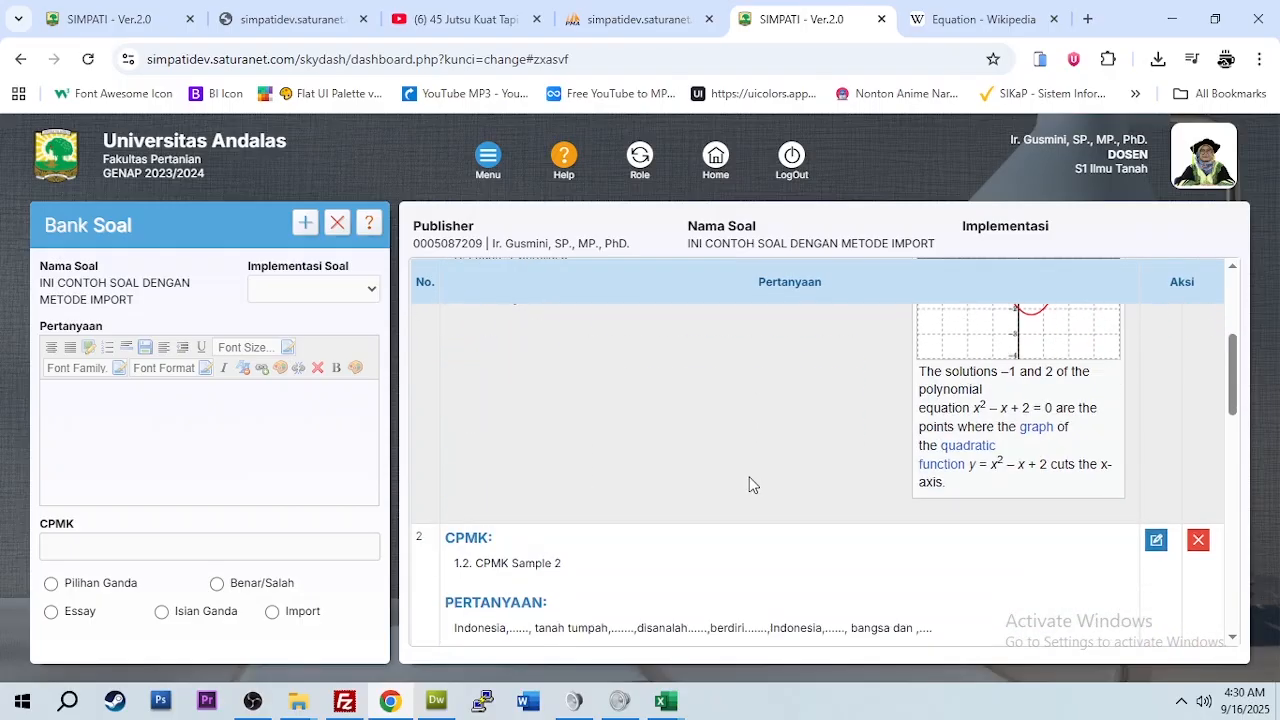